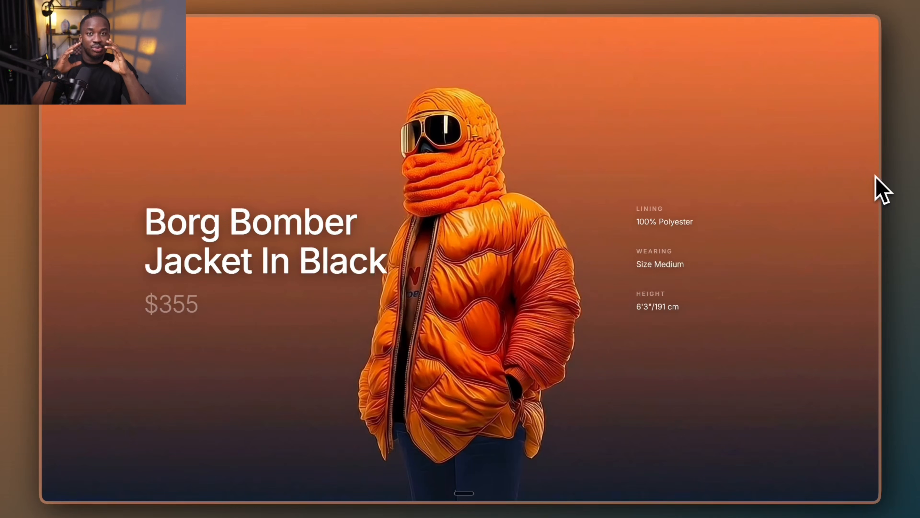
scroll(876, 176, down, 10)
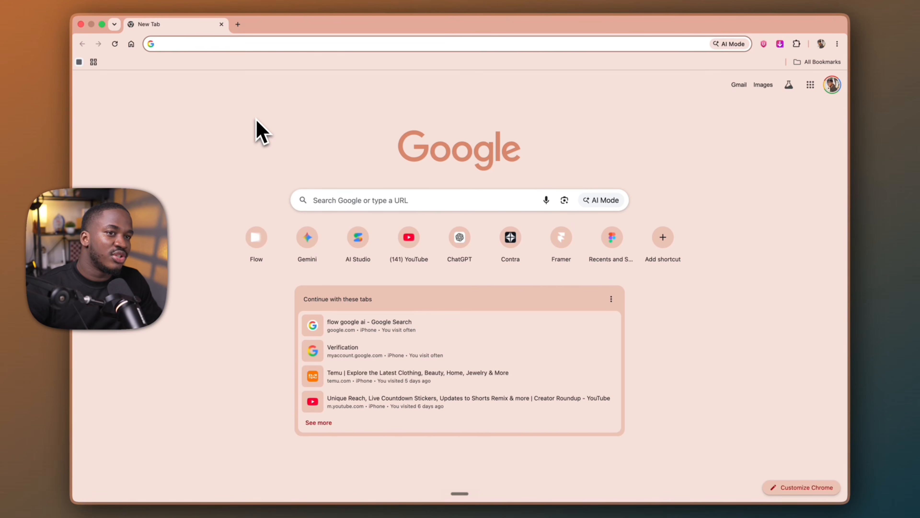
Open Pinterest and search for "jacket websites"
click(178, 45)
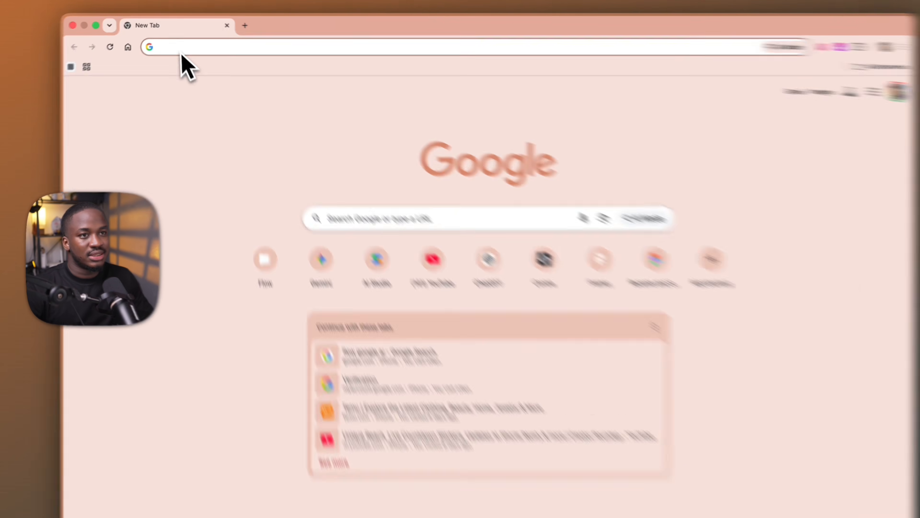
text(pinterest.com)
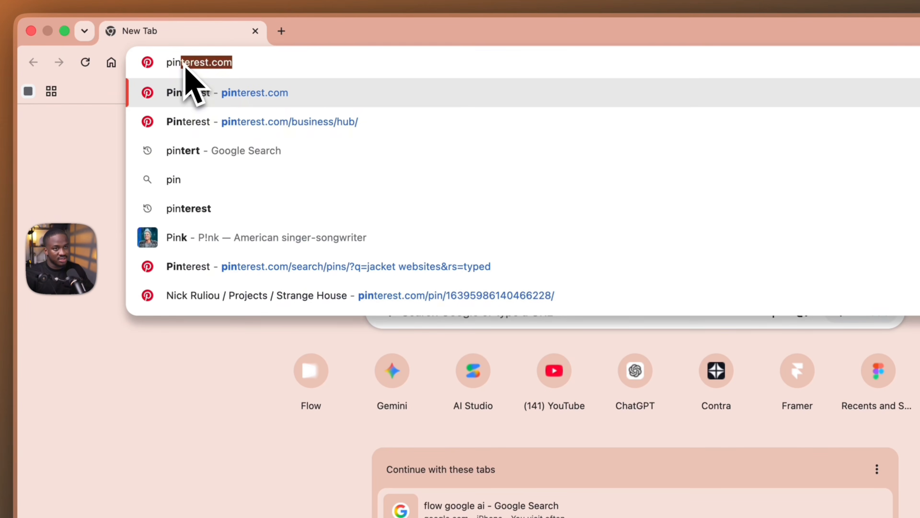
click(199, 120)
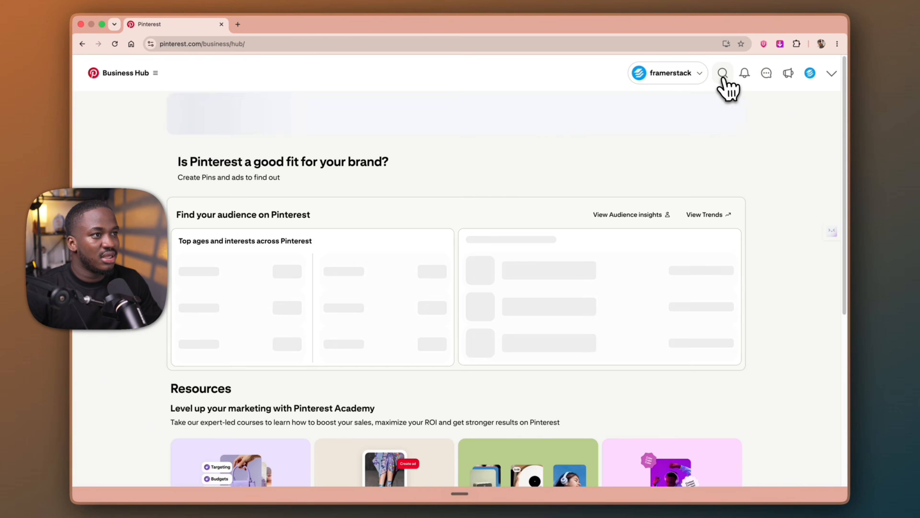
click(786, 77)
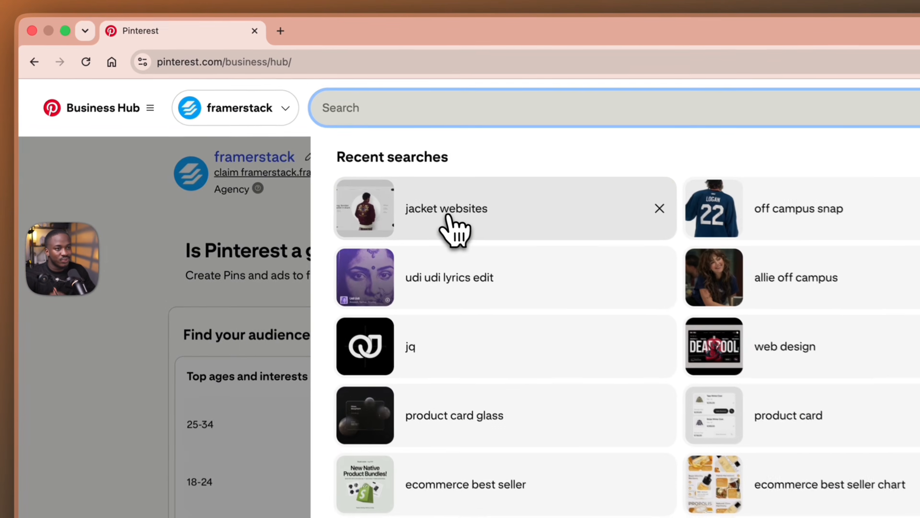
click(346, 145)
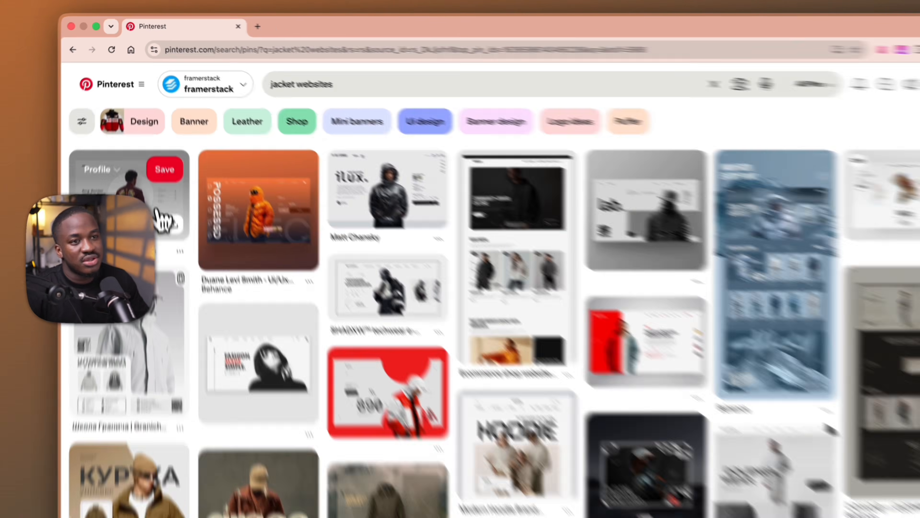
Enlarge the pin with the white Borg Bomber Jacket page, capture a screenshot of the design and return to the search results
click(180, 347)
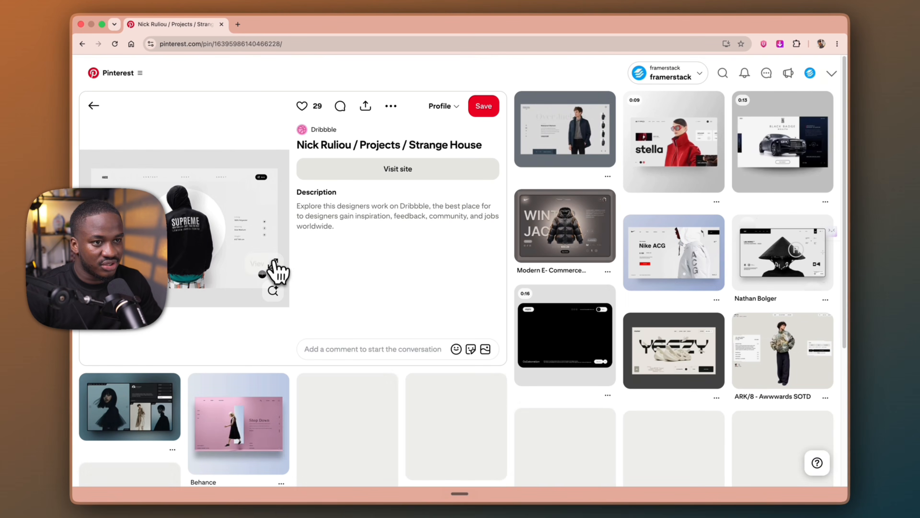
click(274, 263)
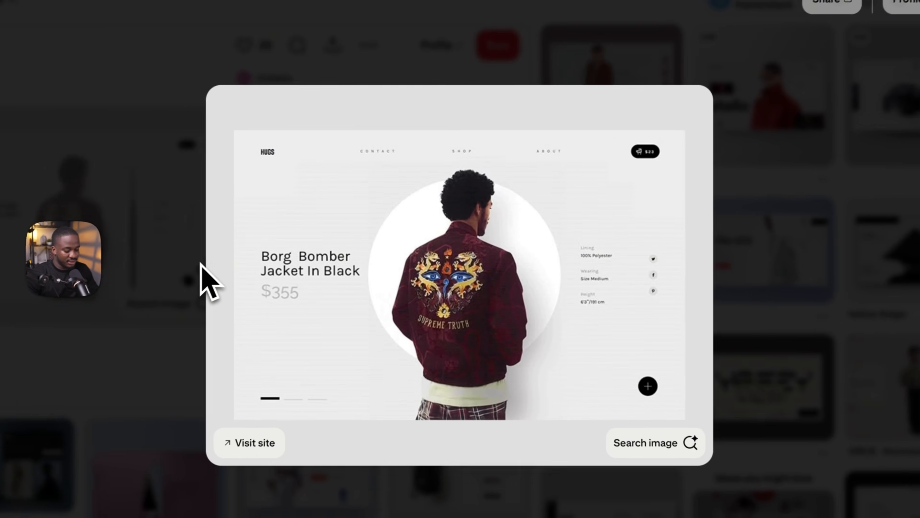
key(super+shift+4)
drag(221, 121, 695, 425)
click(58, 197)
key(super+bracketleft)
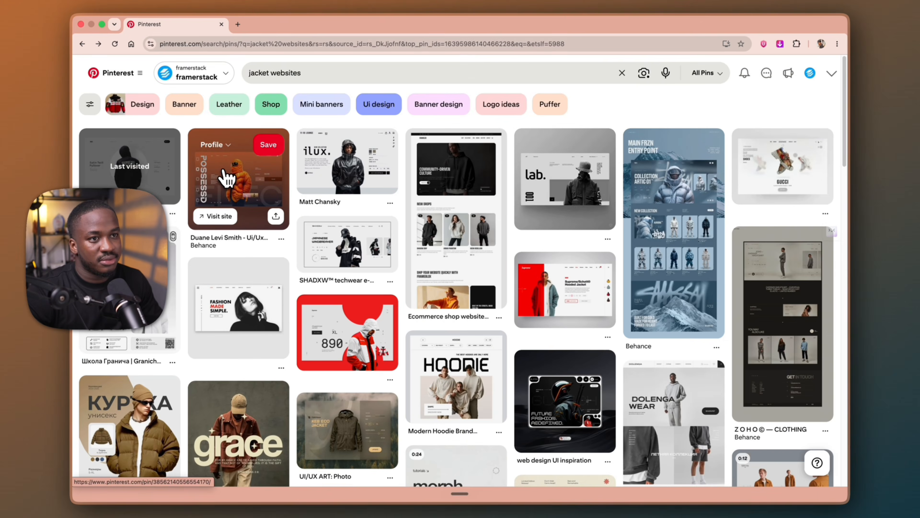
Enlarge the pin with the orange puffer jacket landing page and capture a screenshot of the design
click(226, 177)
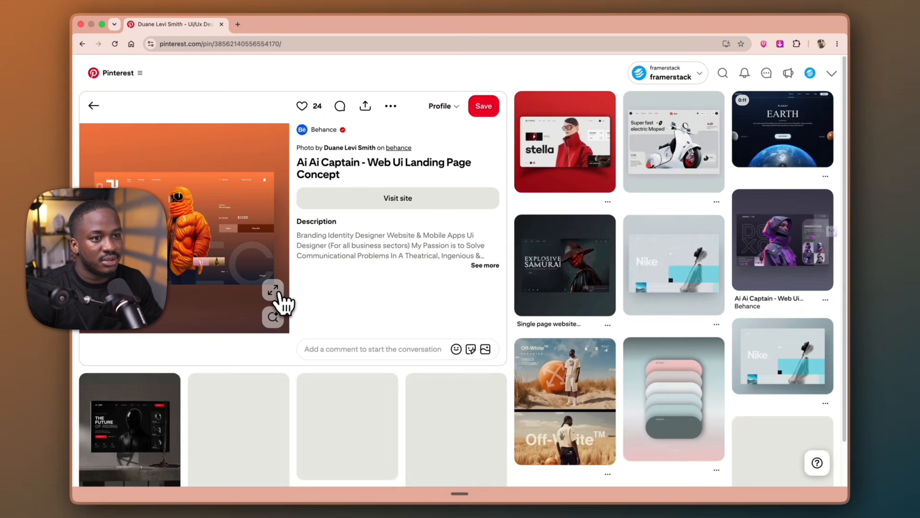
click(274, 300)
key(super+shift+4)
drag(231, 130, 680, 421)
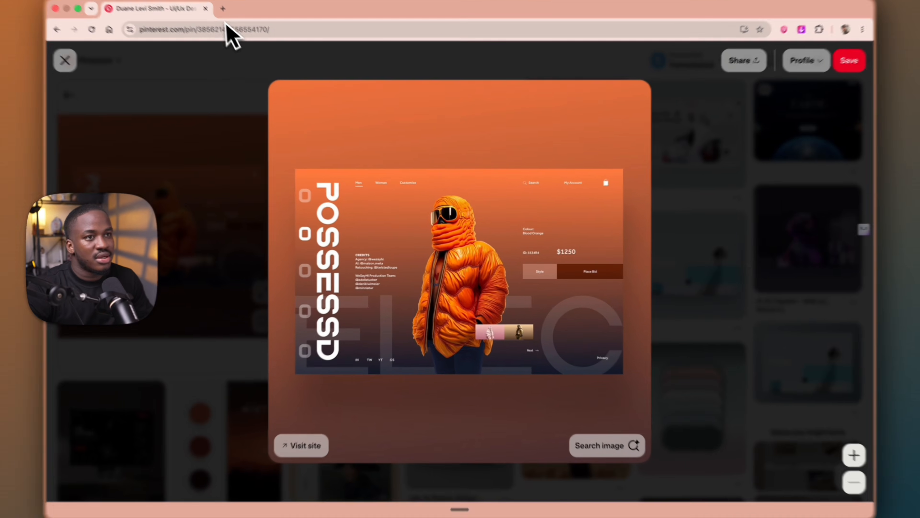
Open Google AI Studio in a new browser tab and attach the Borg Bomber Jacket screenshot to the new app prompt
click(228, 24)
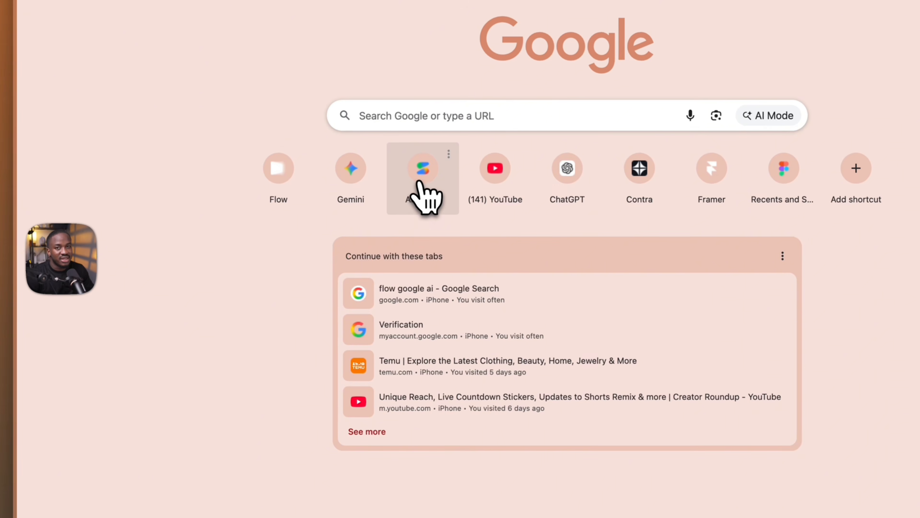
click(421, 183)
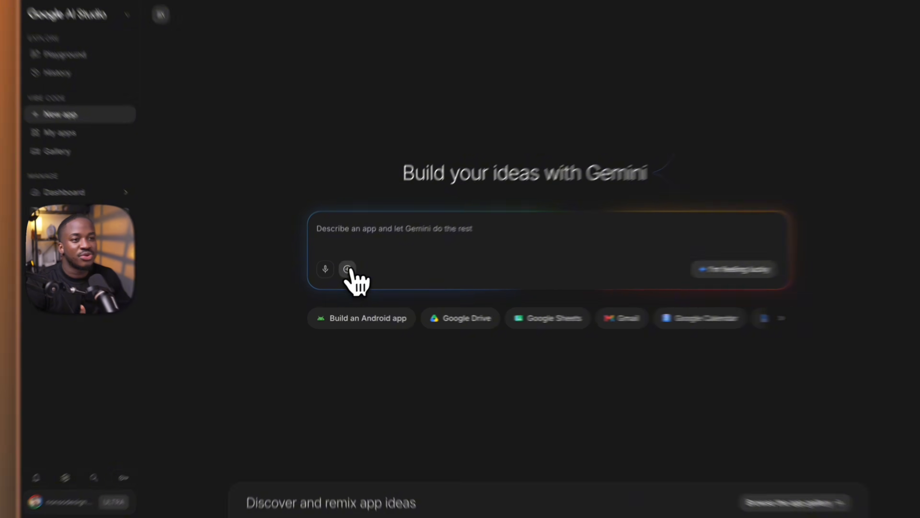
click(340, 278)
click(384, 307)
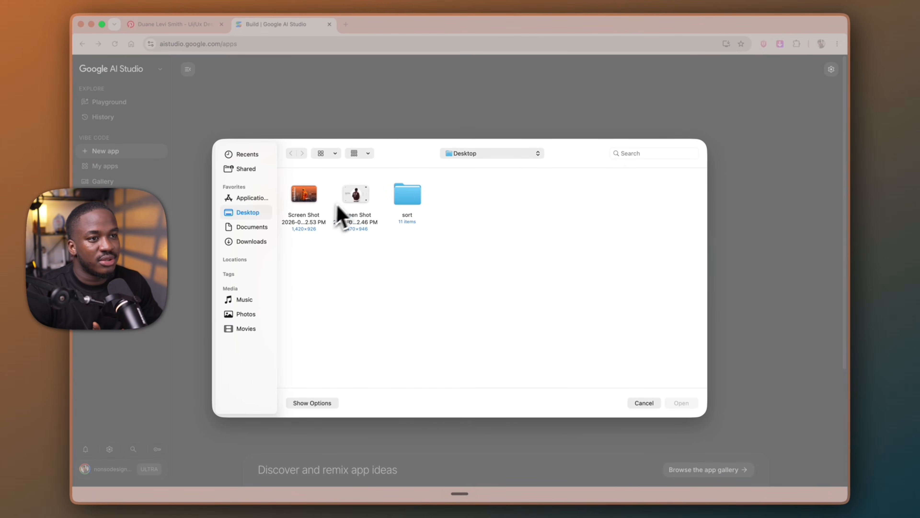
click(681, 405)
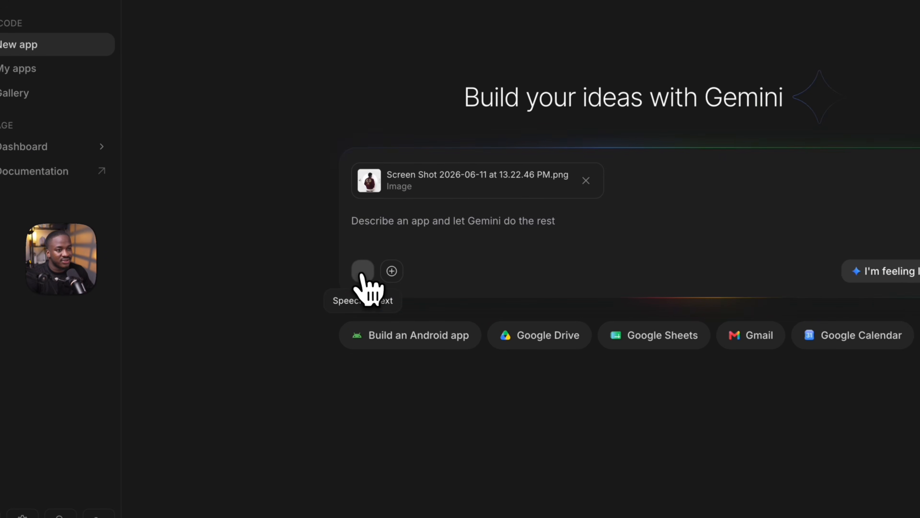
Dictate a prompt to remove the image, background and nav, use a black background, white Inter text and a responsive layout, and build the app
click(362, 273)
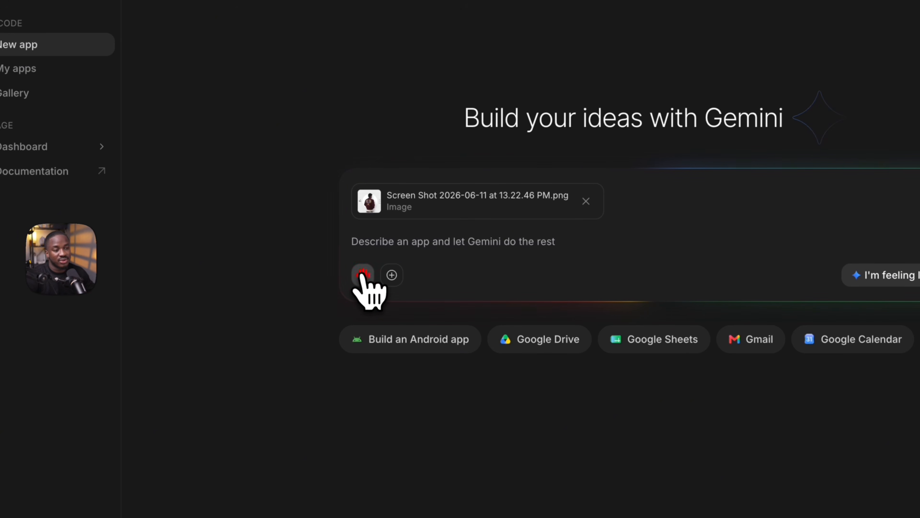
click(361, 275)
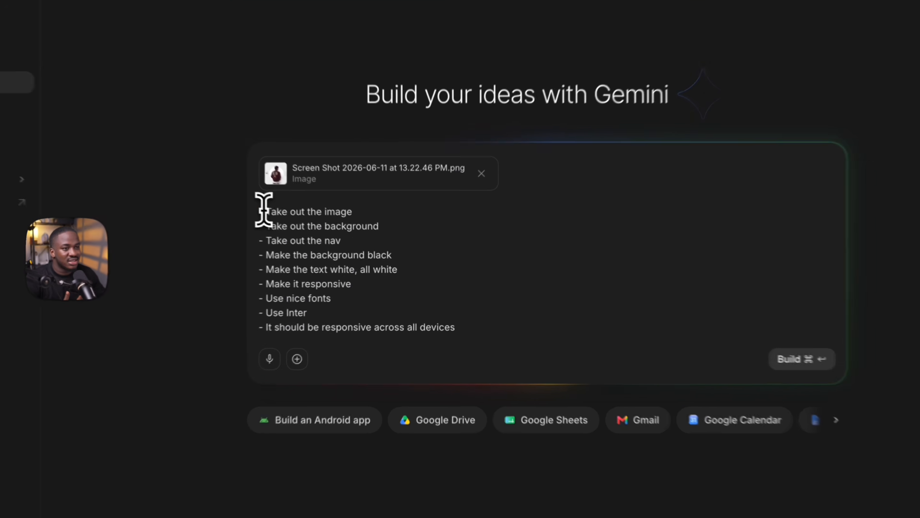
drag(322, 236, 475, 335)
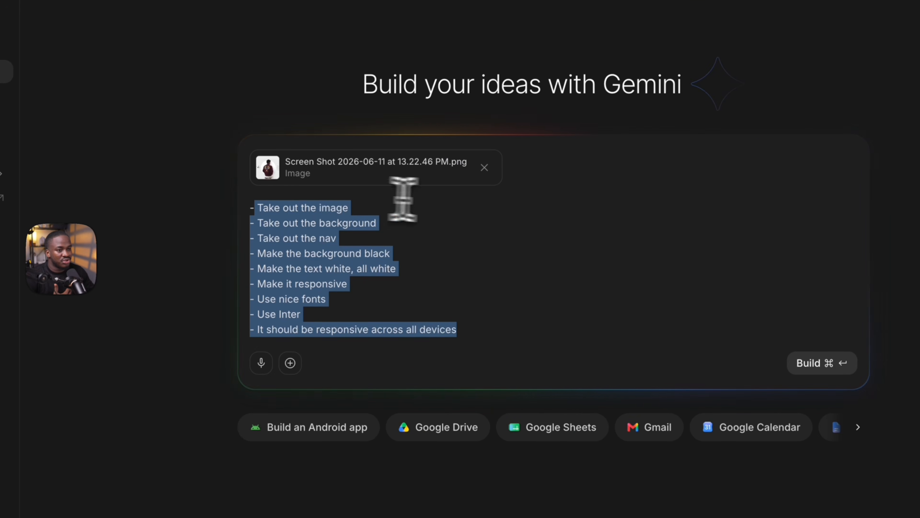
click(464, 208)
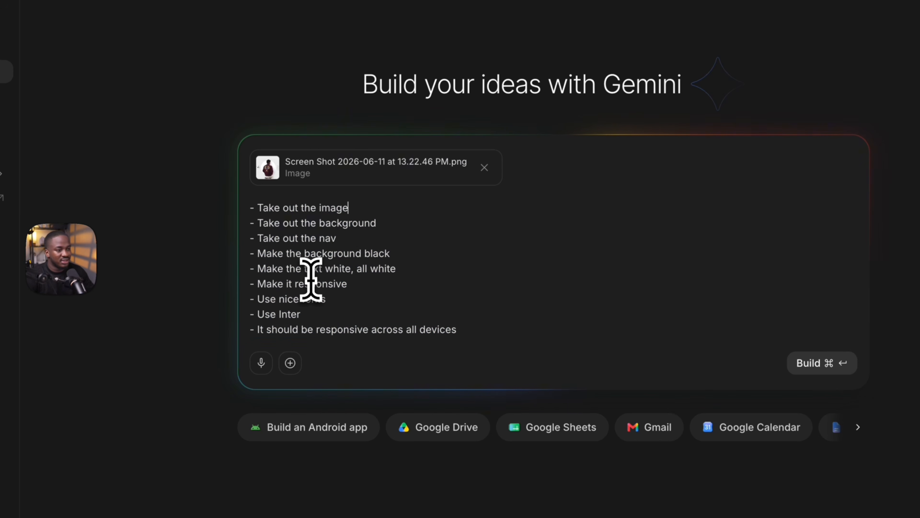
click(821, 363)
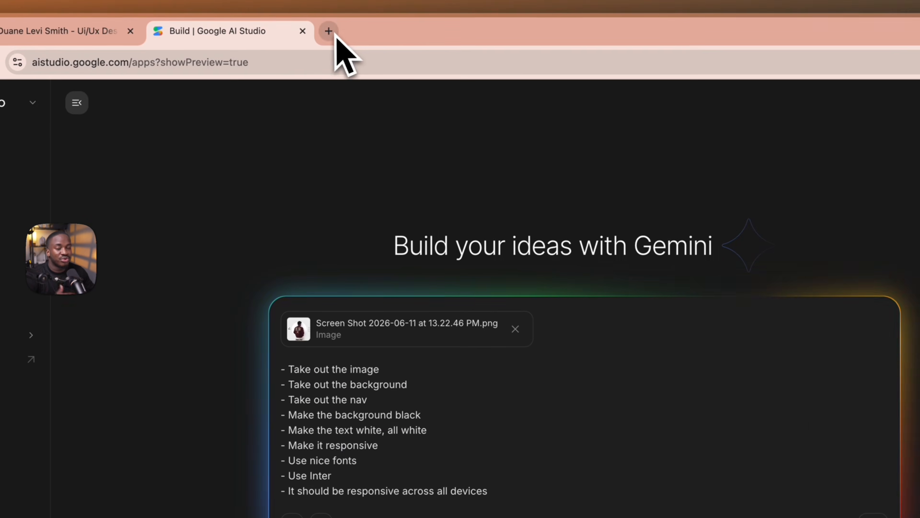
Open Google Flow in a new browser tab, create a new project and upload the orange jacket screenshot
click(329, 32)
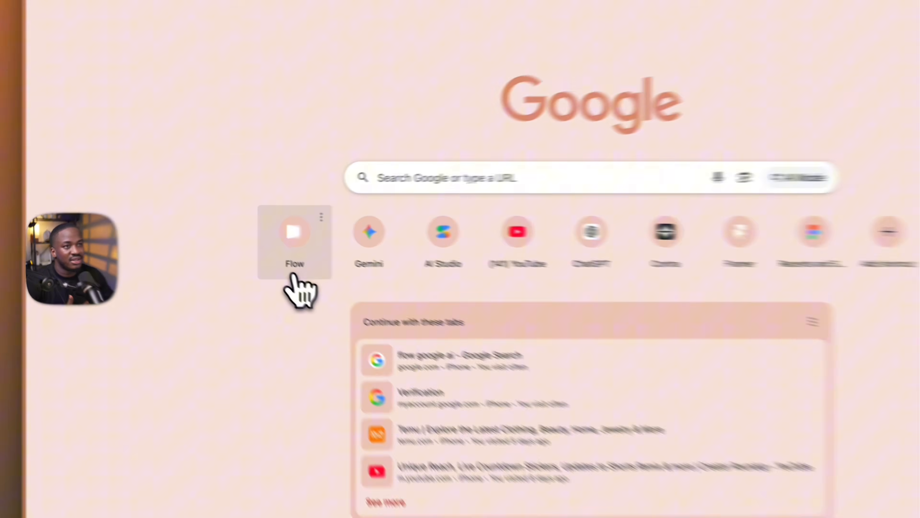
click(293, 272)
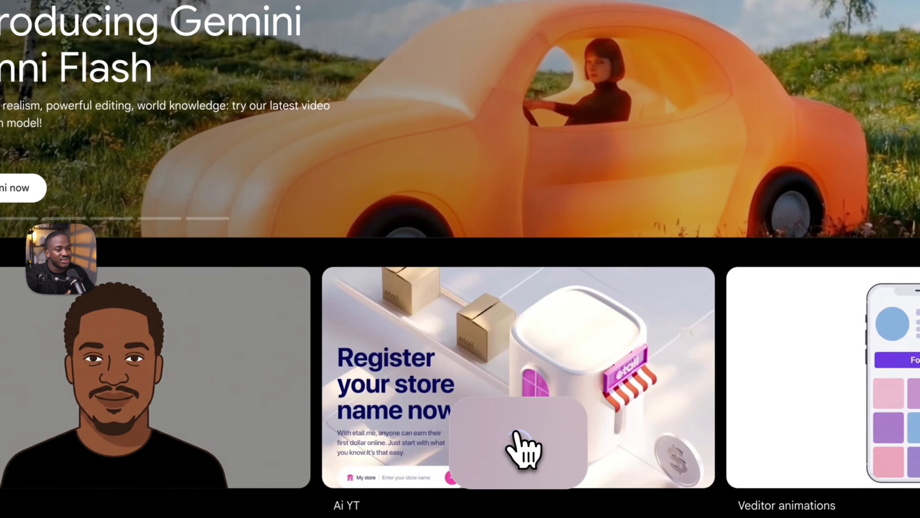
click(507, 434)
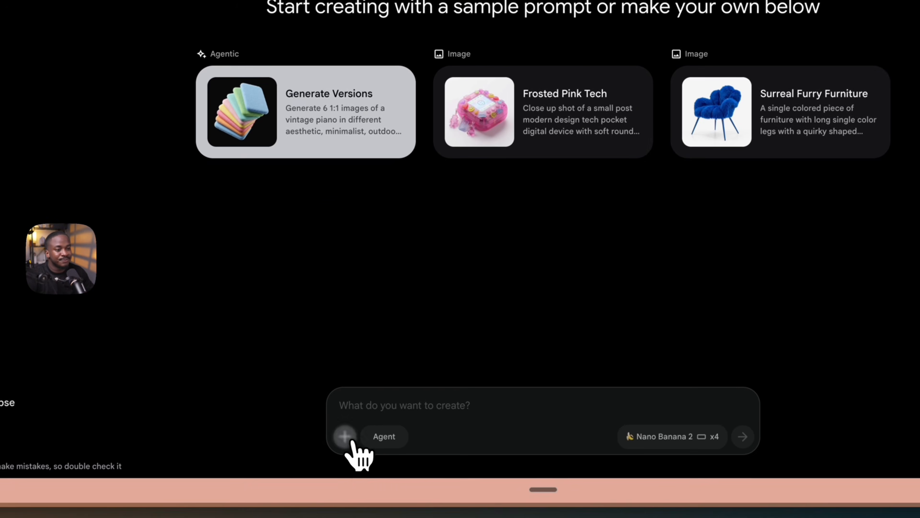
click(343, 439)
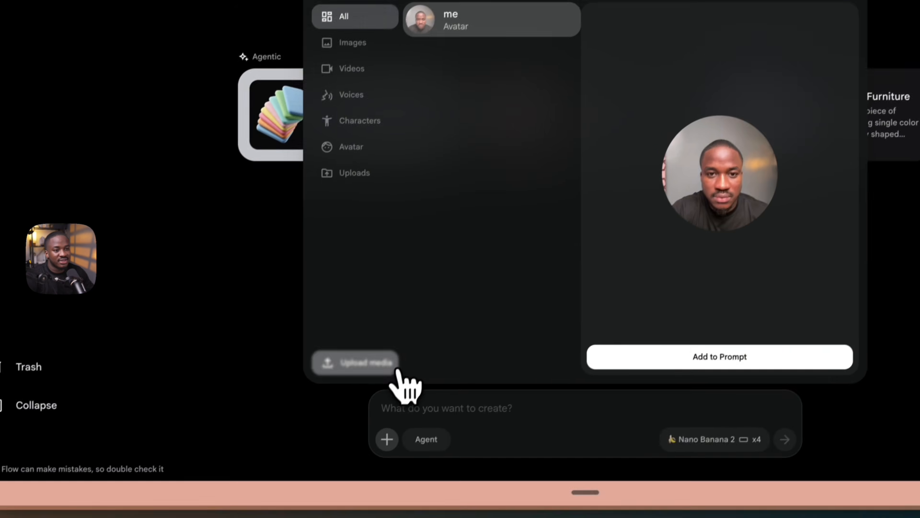
click(312, 463)
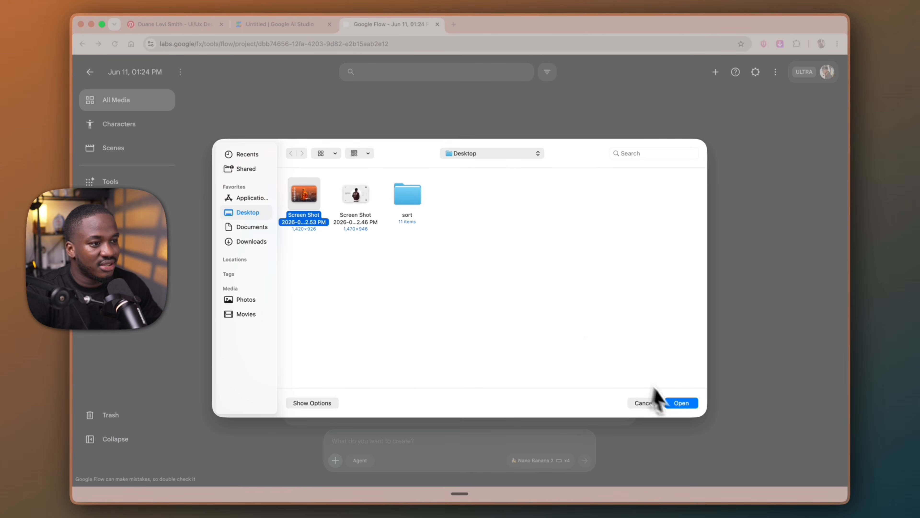
click(680, 403)
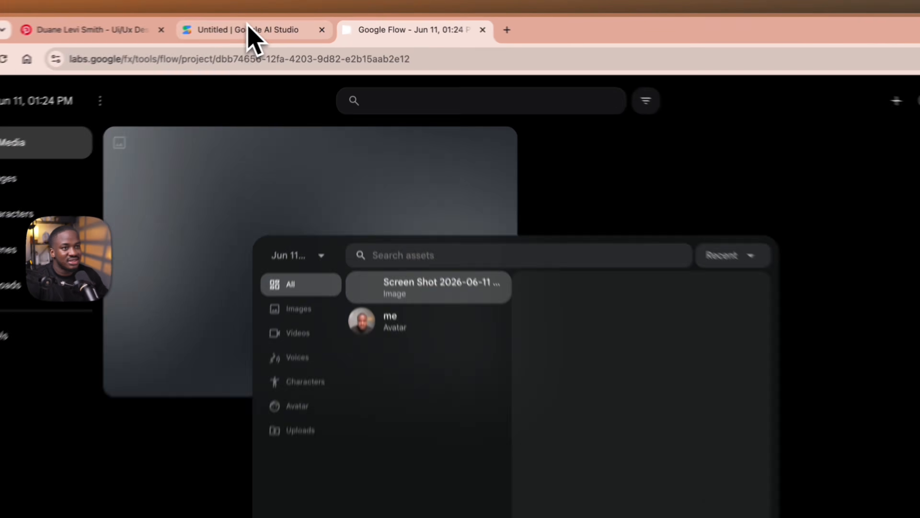
Return to AI Studio and review the generated design previews from Elegant Dark through Bento Grid
click(279, 24)
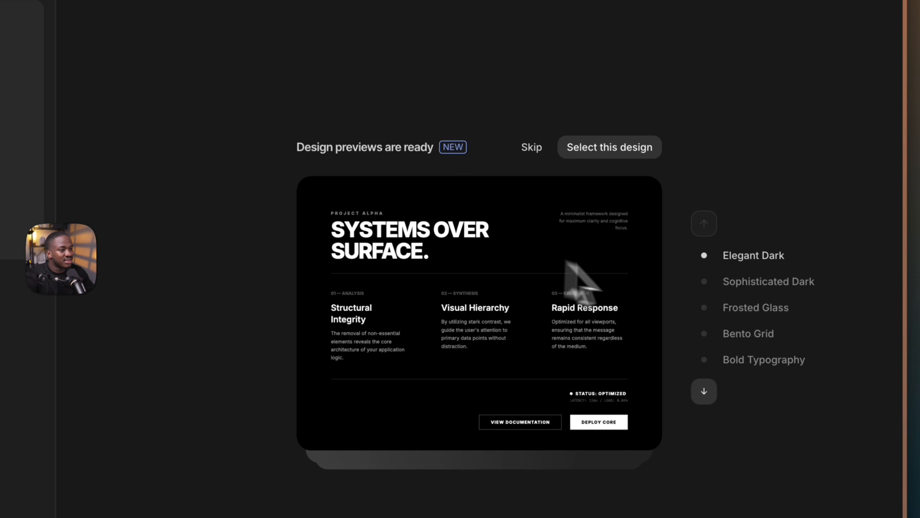
click(703, 391)
click(704, 392)
click(704, 391)
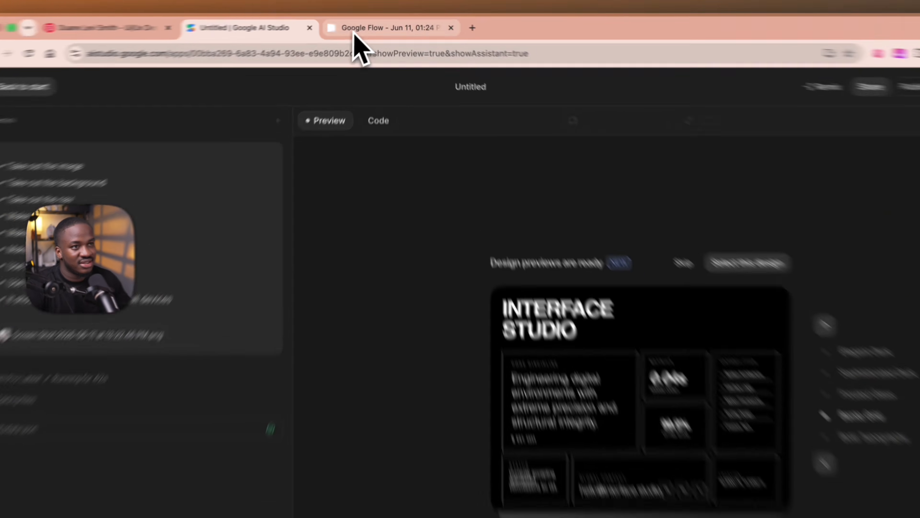
In Flow, add the orange jacket screenshot to the prompt and generate four 16:9 Nano Banana 2 images with everything removed except the figure and background
click(369, 24)
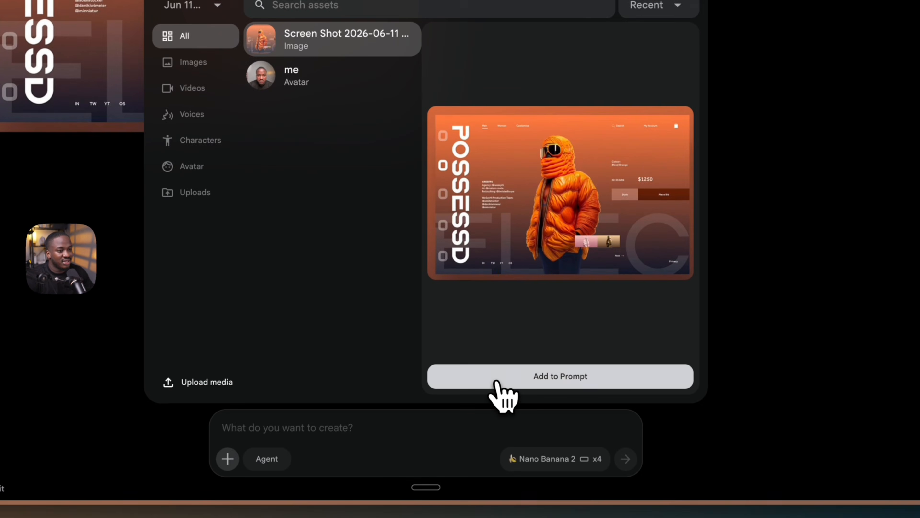
click(499, 390)
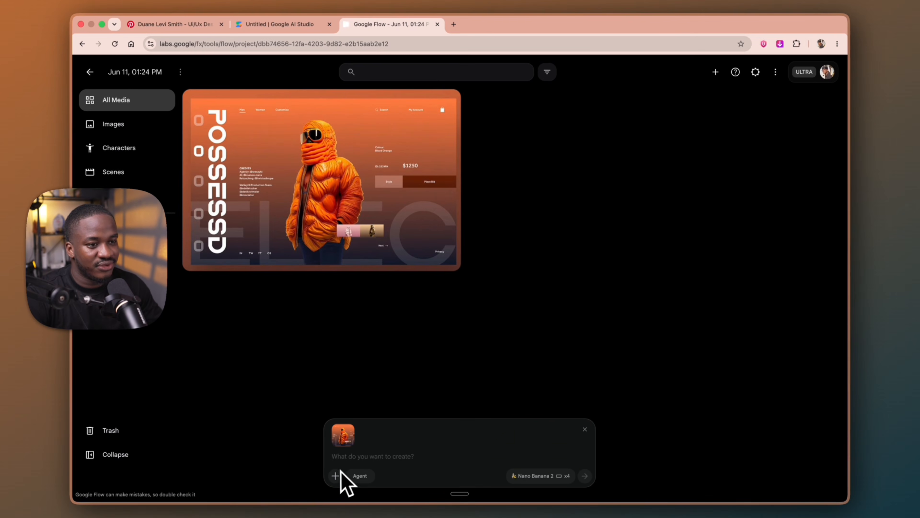
key(fn)
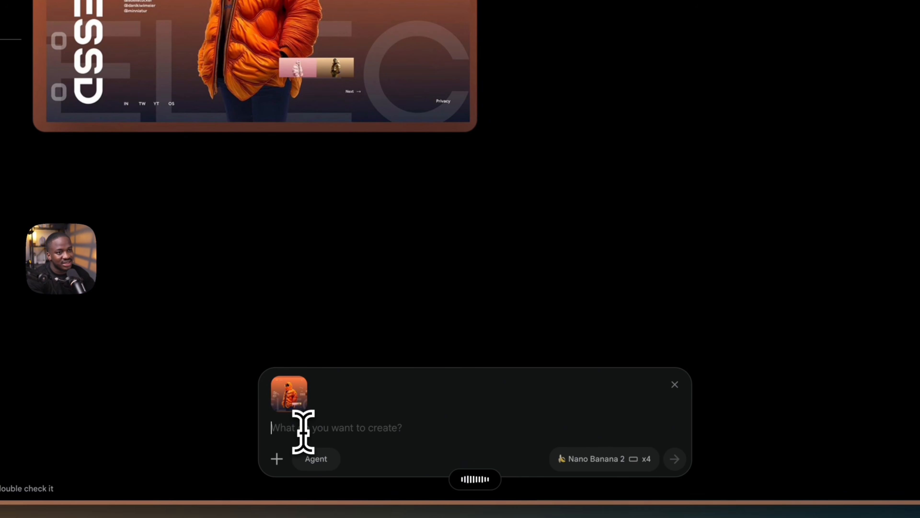
text(Remove everything from this image. Remove every single thing, but leave the person in it and the background.)
click(606, 459)
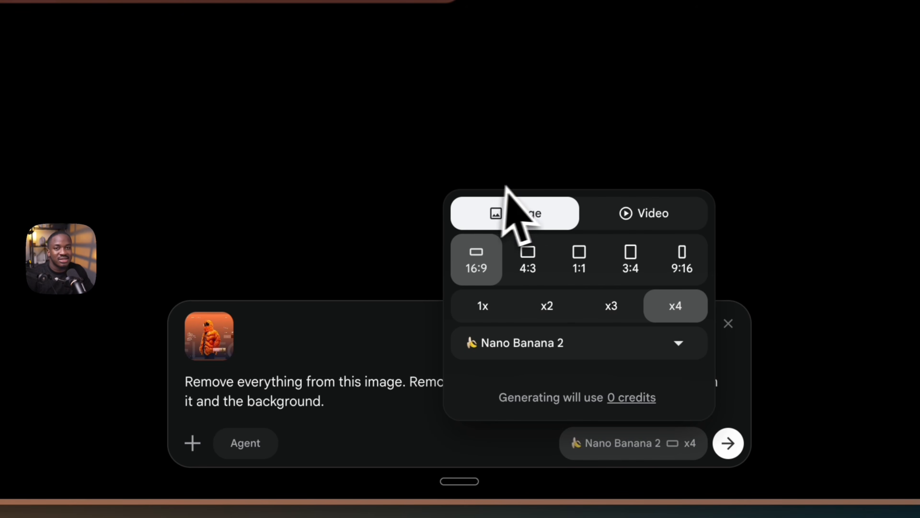
click(728, 443)
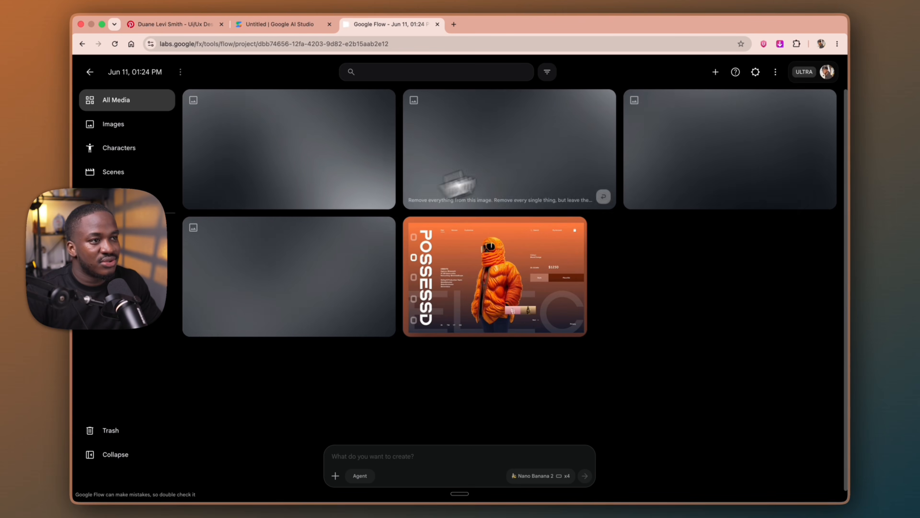
In the AI Studio preview, annotate the page by circling the pagination dashes, the plus button and the social icons
click(276, 25)
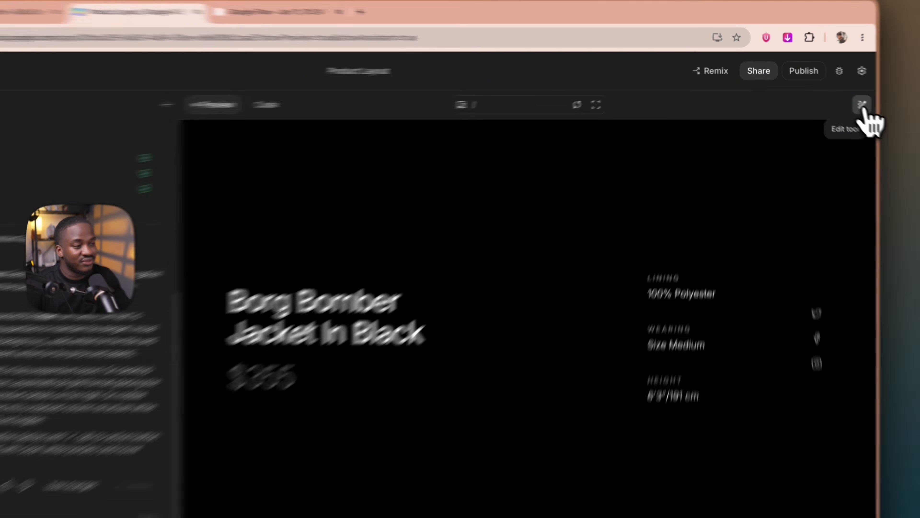
click(837, 96)
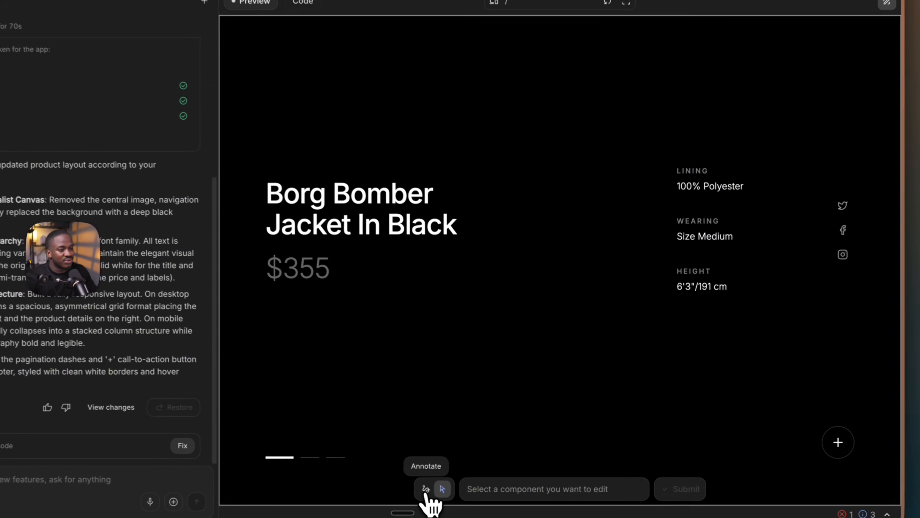
click(477, 475)
mouse_move(255, 437)
mouse_down()
mouse_move(365, 444)
mouse_move(273, 469)
mouse_move(257, 439)
mouse_up()
mouse_move(856, 398)
mouse_down()
mouse_move(813, 436)
mouse_move(863, 403)
mouse_up()
mouse_move(835, 170)
mouse_down()
mouse_move(817, 238)
mouse_move(898, 191)
mouse_move(823, 182)
mouse_up()
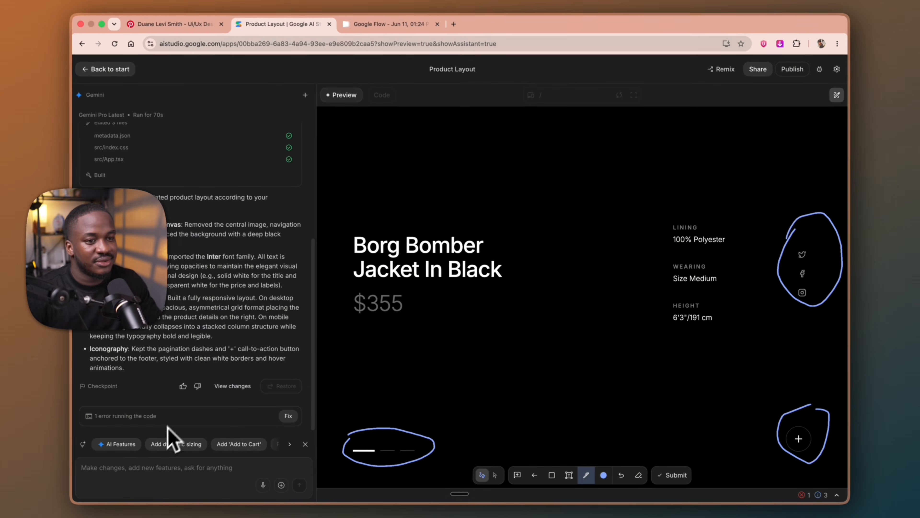
Ask Gemini to delete the circled elements, submitting the prompt "delete" together with the annotations
click(55, 476)
text(delete)
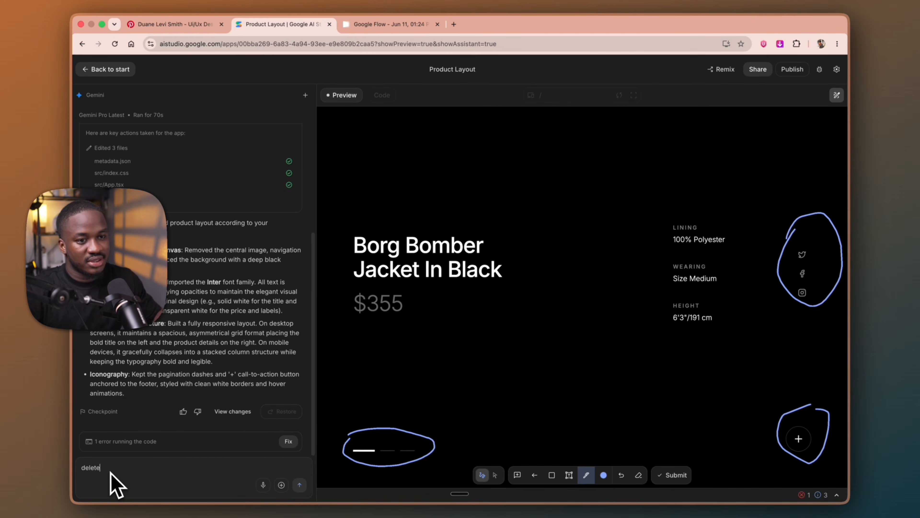
click(300, 485)
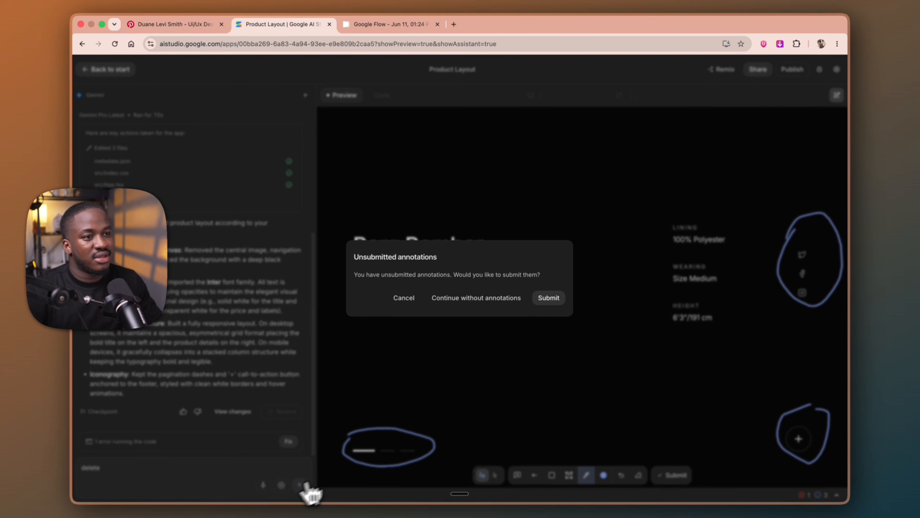
click(555, 299)
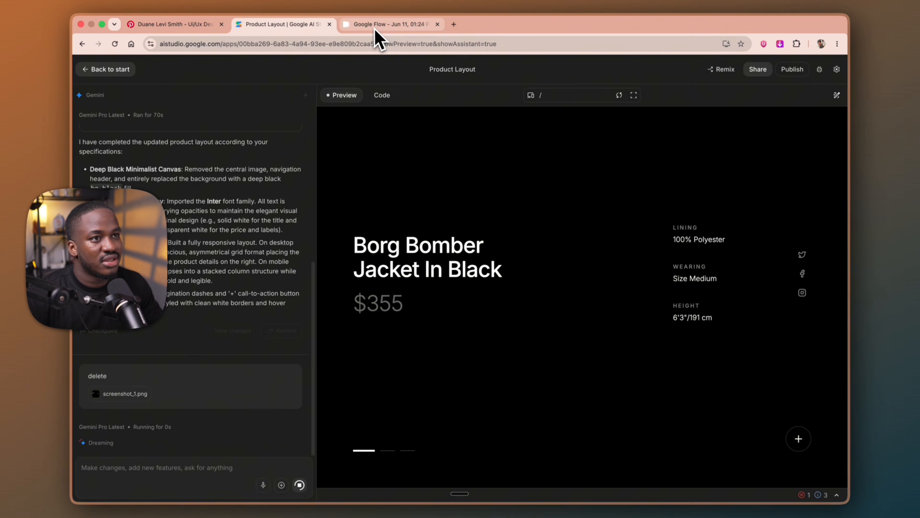
Switch to Google Flow and move the uploaded screenshot and three generated jacket images to trash, keeping one centered-figure image
click(389, 25)
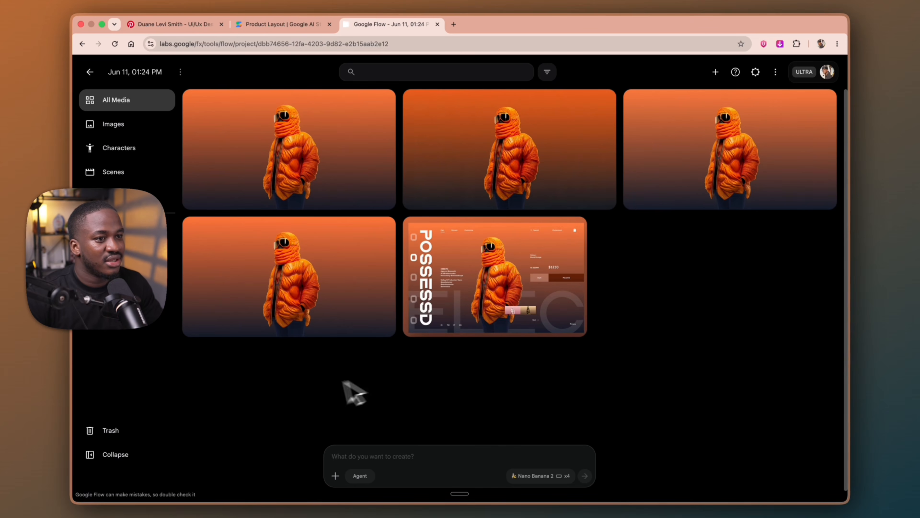
drag(337, 405, 538, 145)
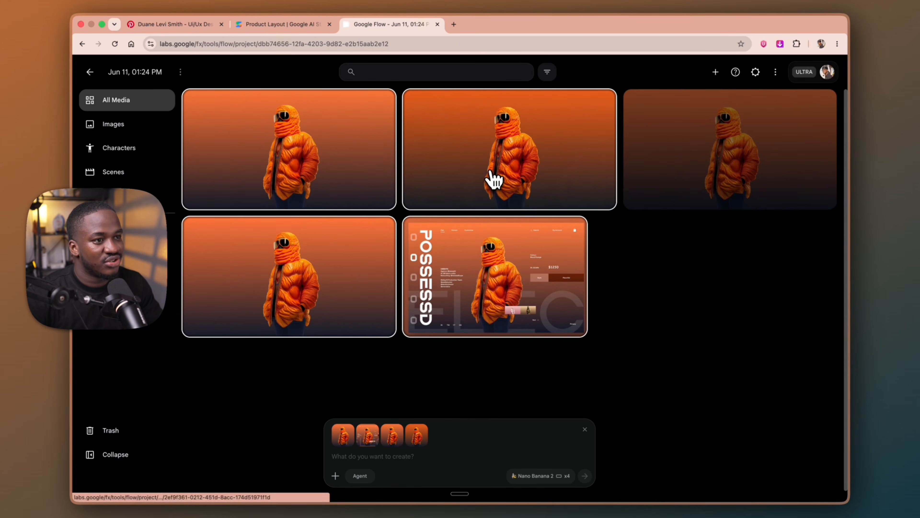
right_click(493, 178)
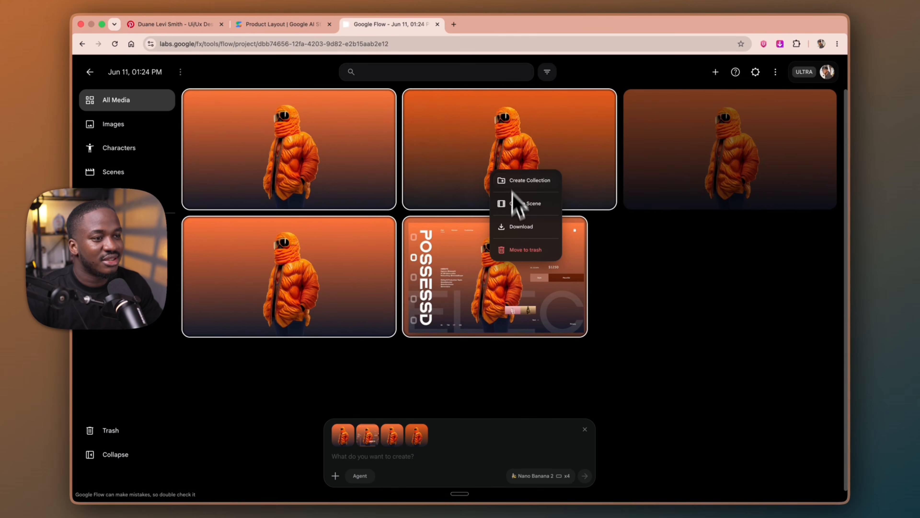
click(532, 253)
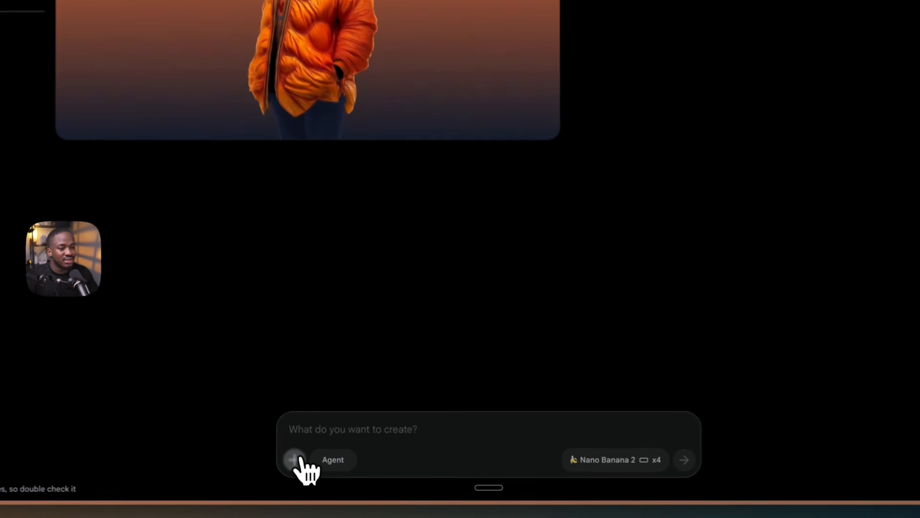
Add the remaining centered-figure image to the prompt and generate four images with the character on the left looking right
click(335, 475)
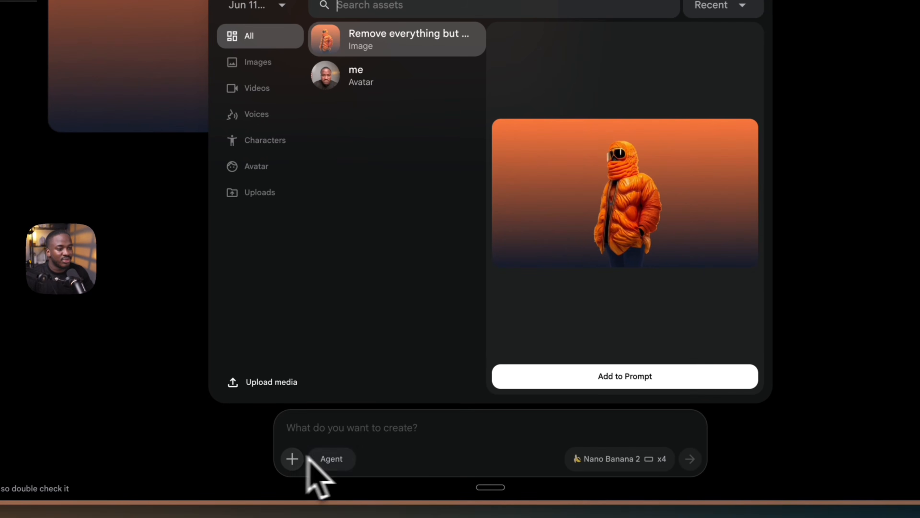
click(577, 377)
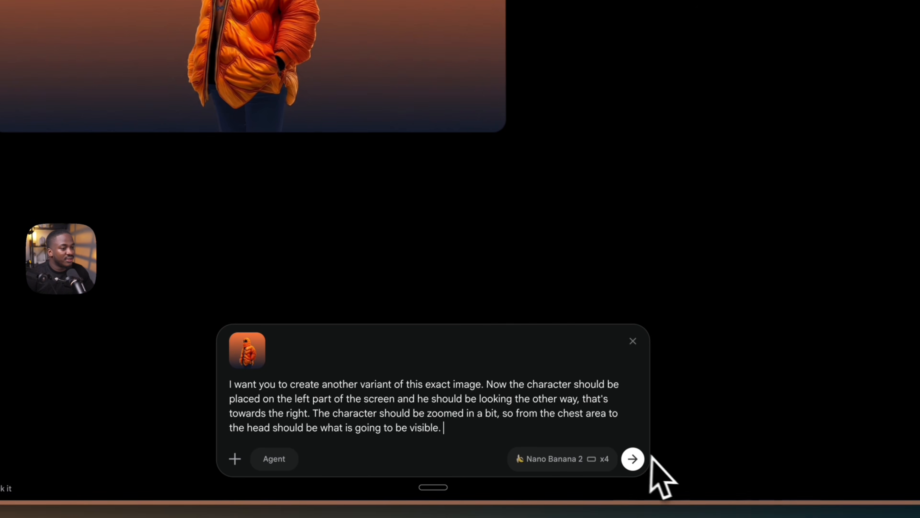
click(584, 479)
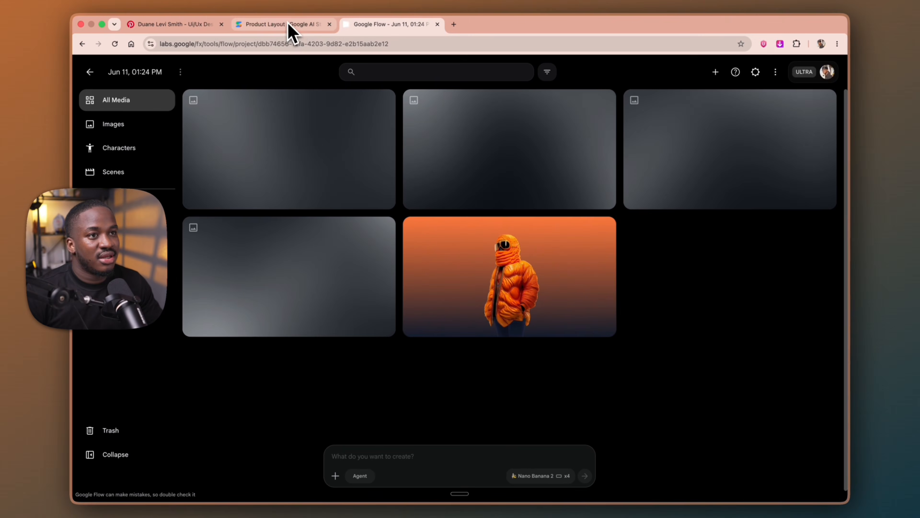
In AI Studio, dictate and send a request to move the lining, wearing and height div slightly right, leaving room for a center image
click(288, 23)
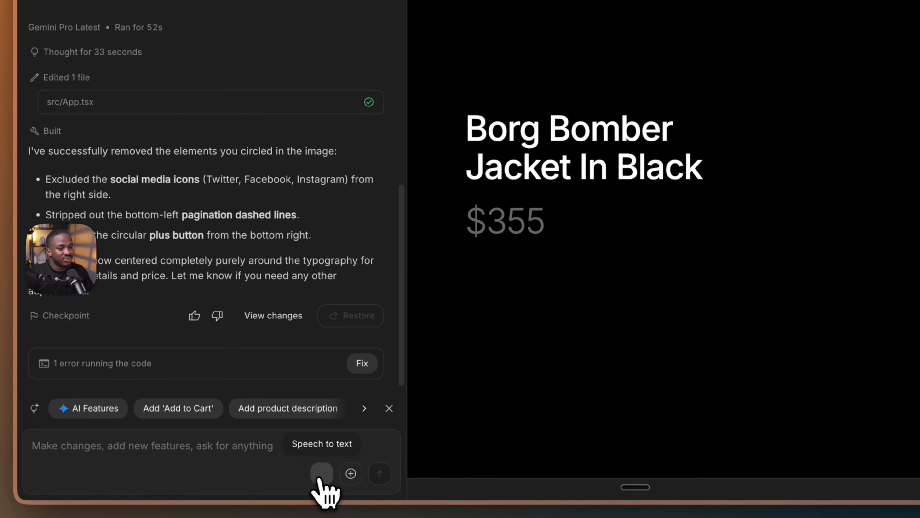
click(263, 485)
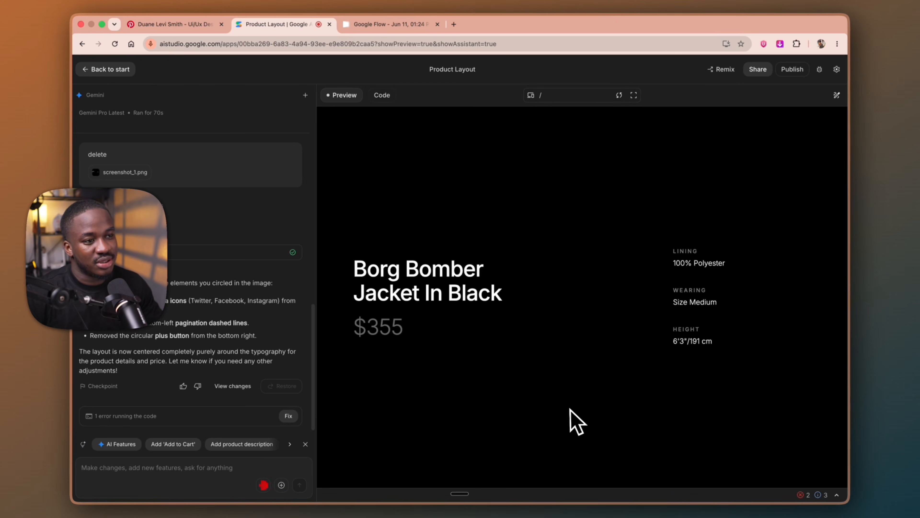
click(264, 485)
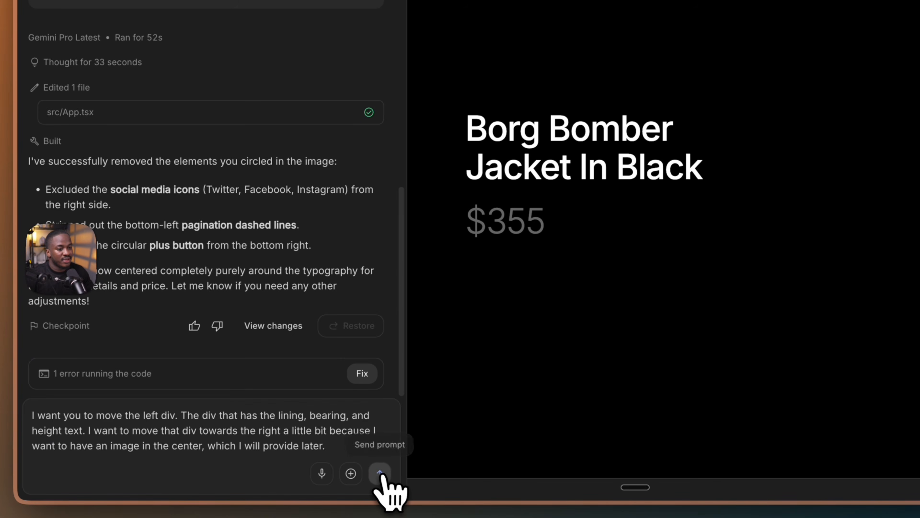
click(379, 473)
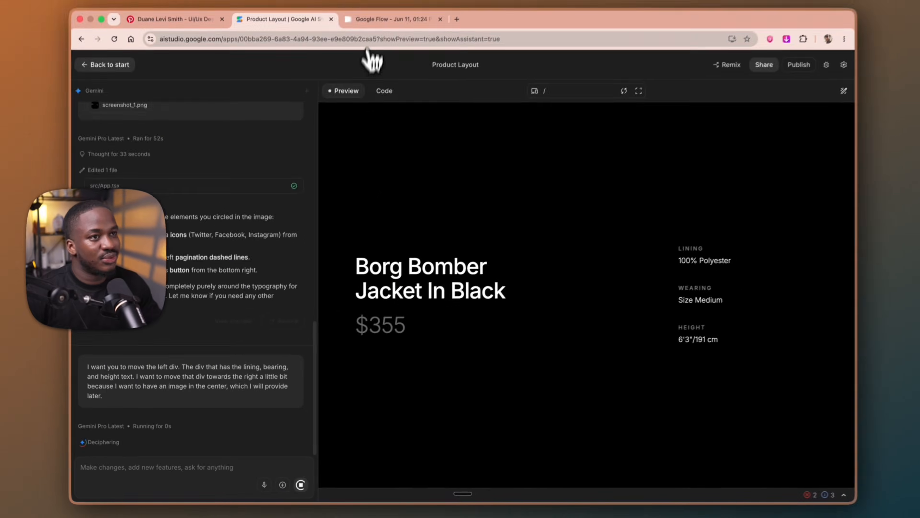
Back in Google Flow, move the three left-placed character images in the upper row to trash, keeping the fourth
click(384, 24)
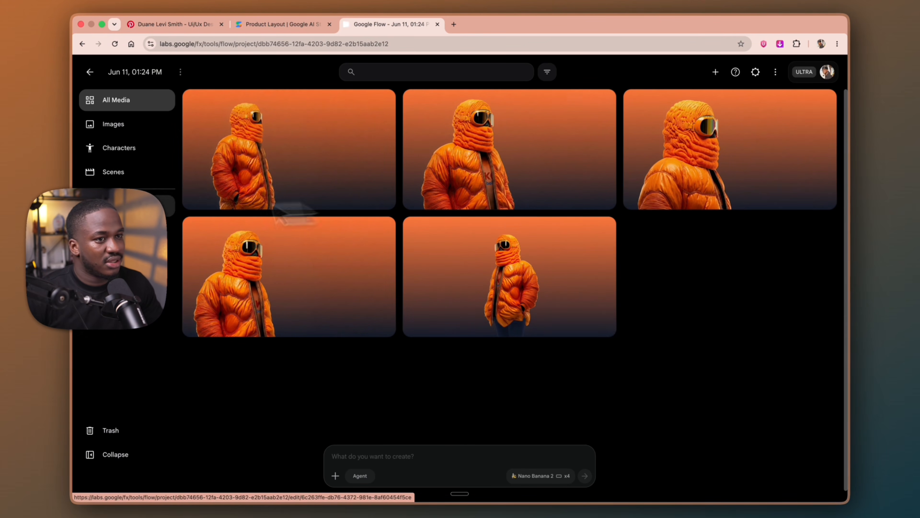
drag(180, 181, 709, 154)
right_click(713, 156)
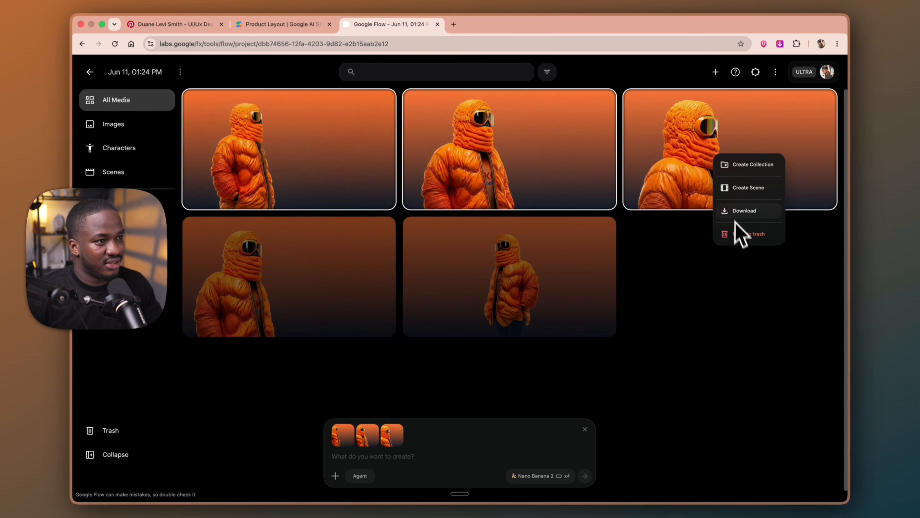
click(738, 238)
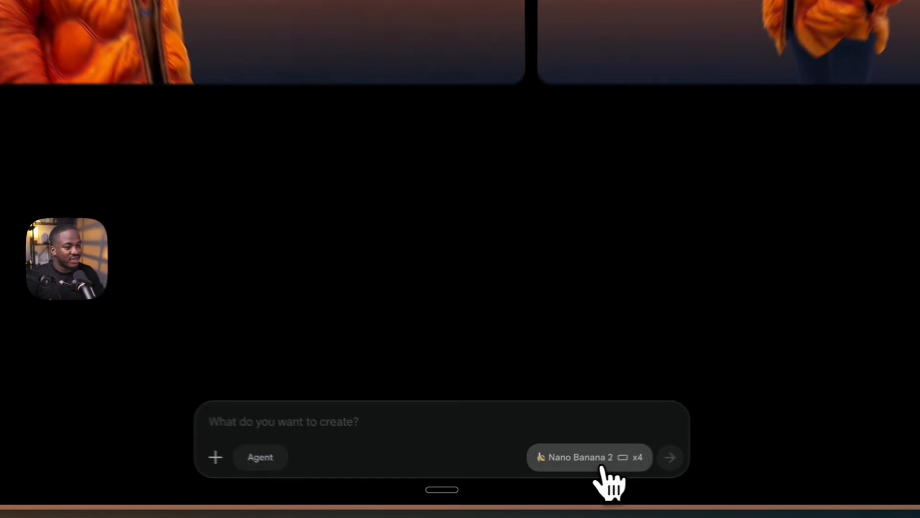
Switch the generation settings to Video in Frames mode with a 6s duration
click(540, 475)
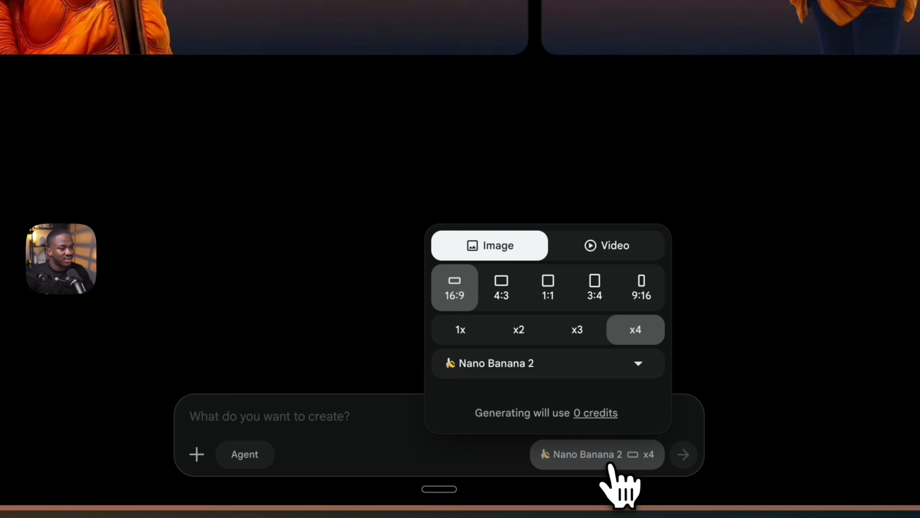
click(601, 254)
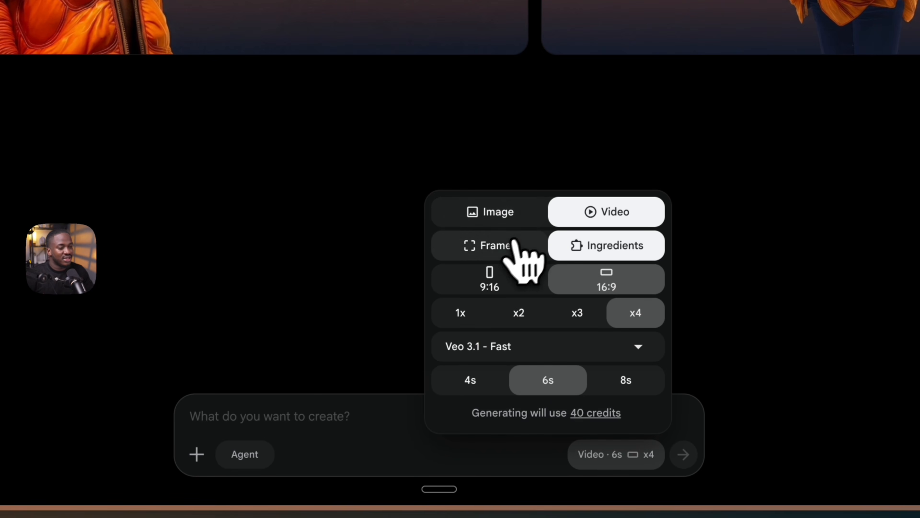
click(496, 246)
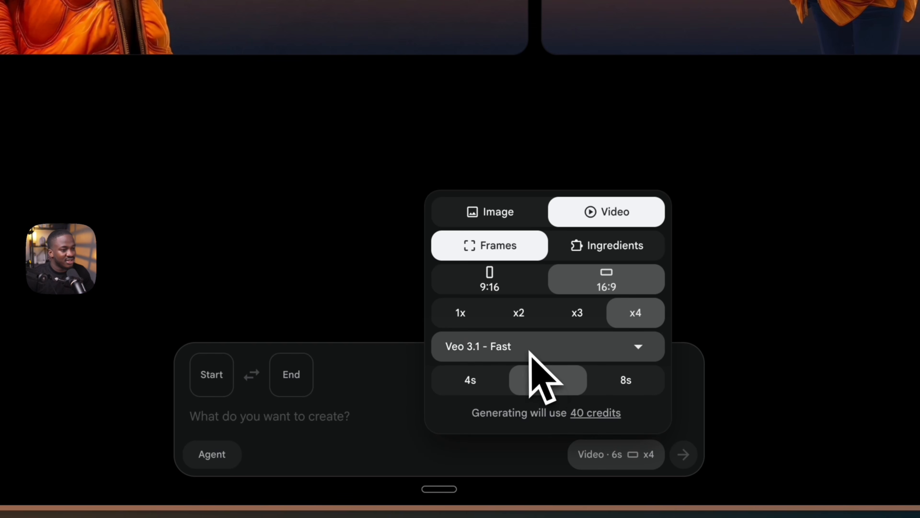
click(560, 387)
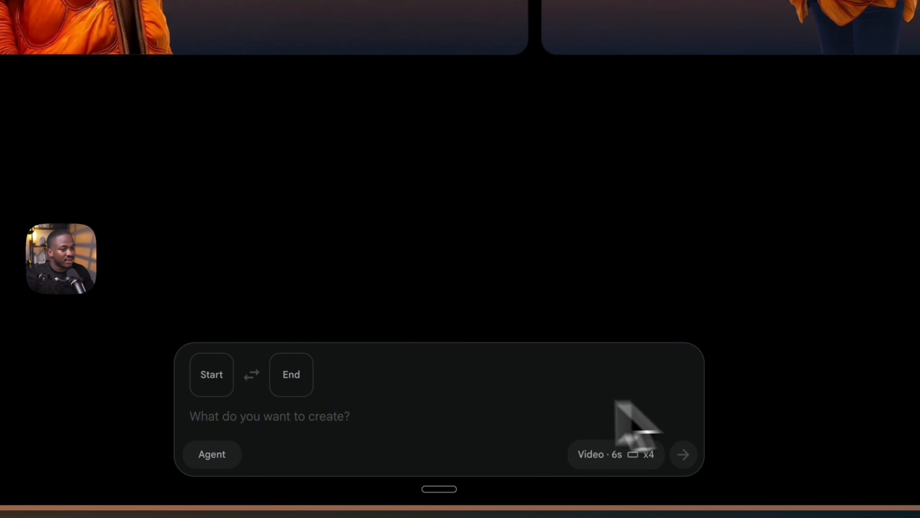
Generate a video from the centered figure as start frame to the left-placed figure as end frame, prompting for a smooth transition
click(212, 374)
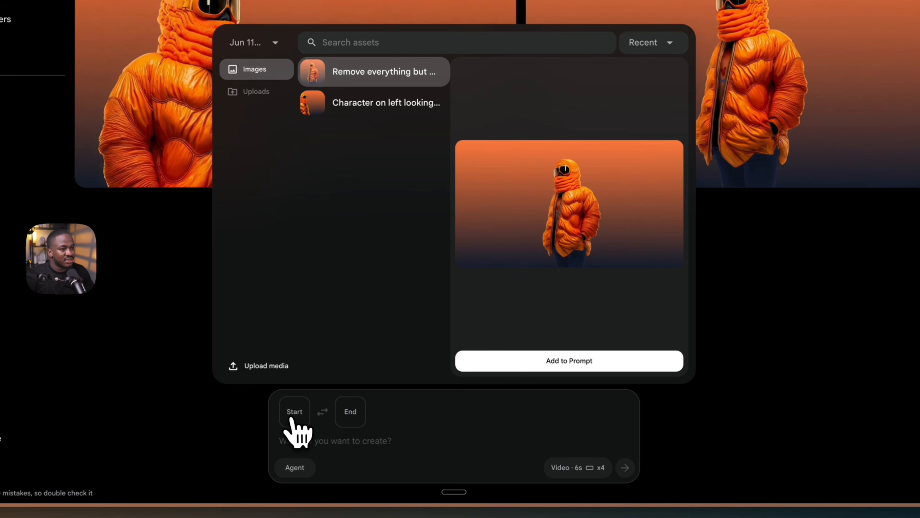
click(528, 361)
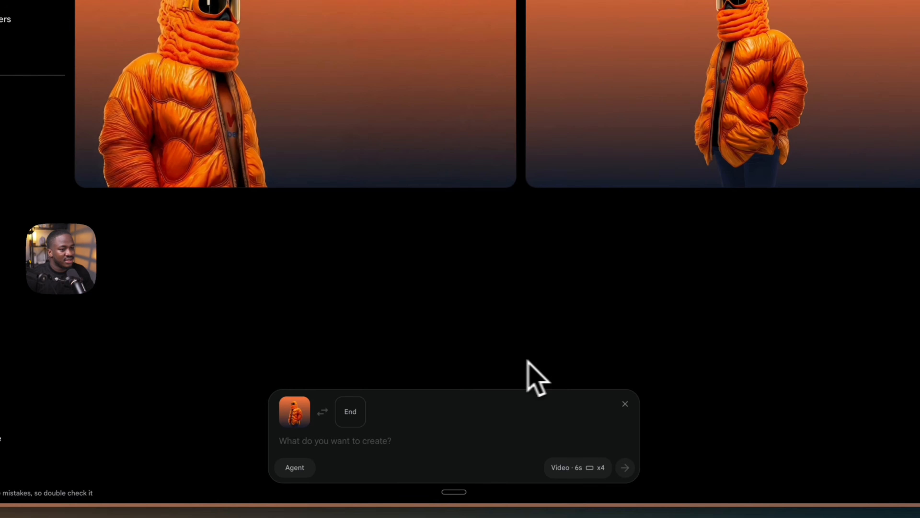
click(351, 417)
click(375, 106)
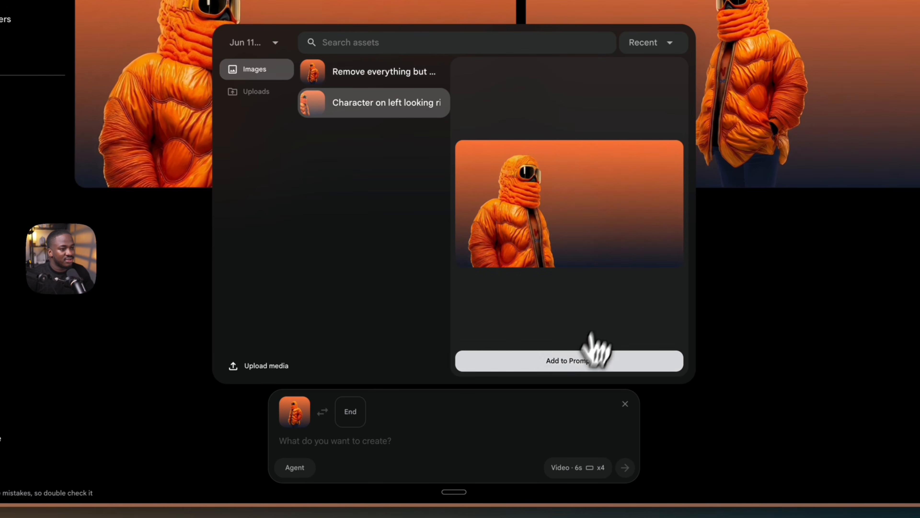
click(549, 360)
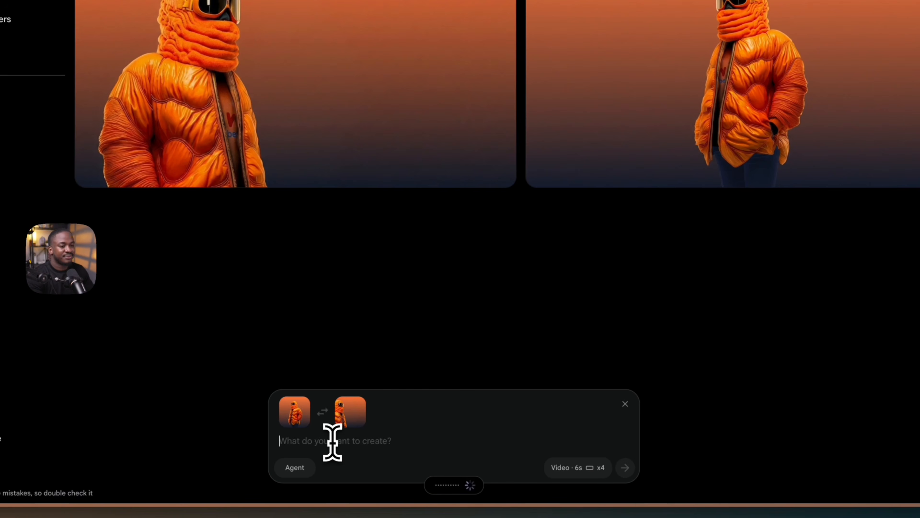
text(And he made the first frame to smoothly transition into the last second frame.)
click(625, 467)
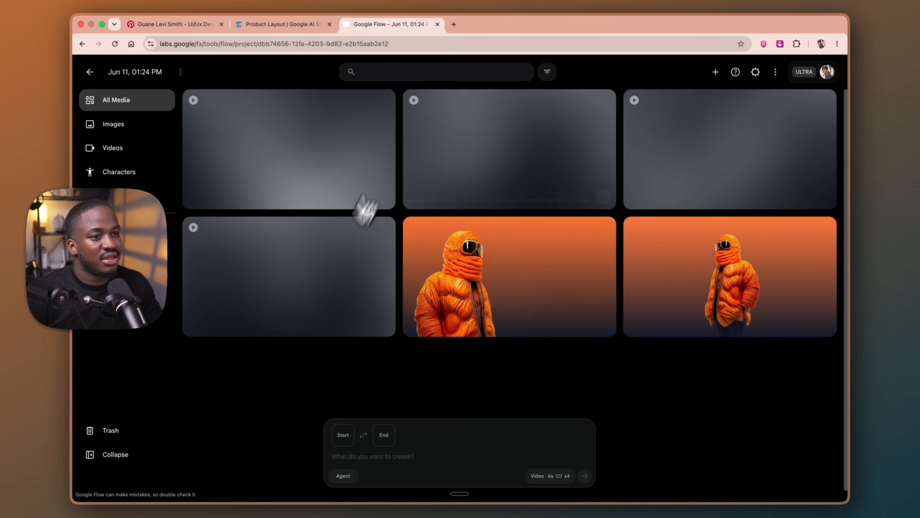
In AI Studio, check the updated layout at Mobile size and return the preview to Current screen size
click(277, 25)
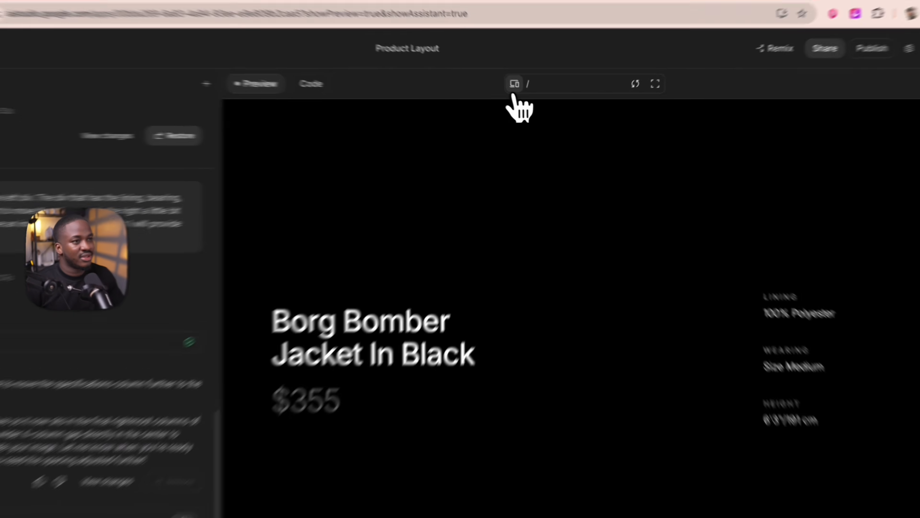
click(530, 95)
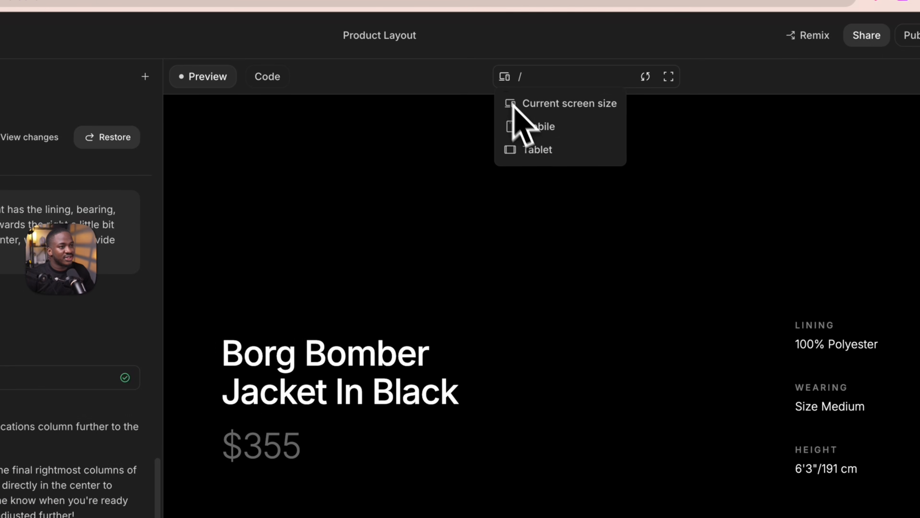
click(525, 126)
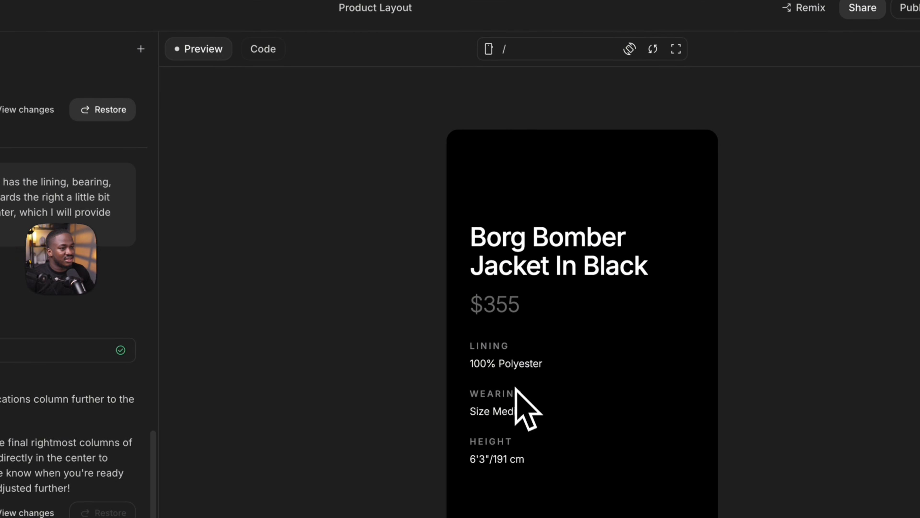
click(489, 49)
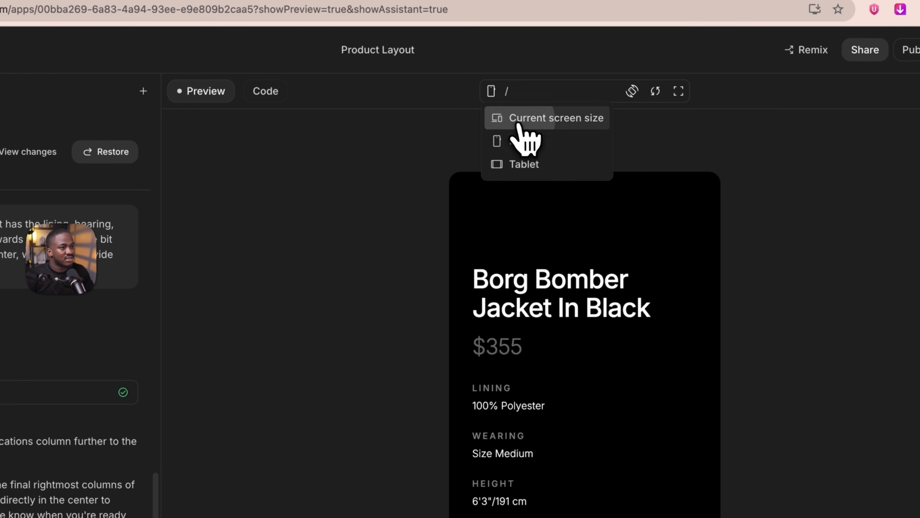
click(517, 83)
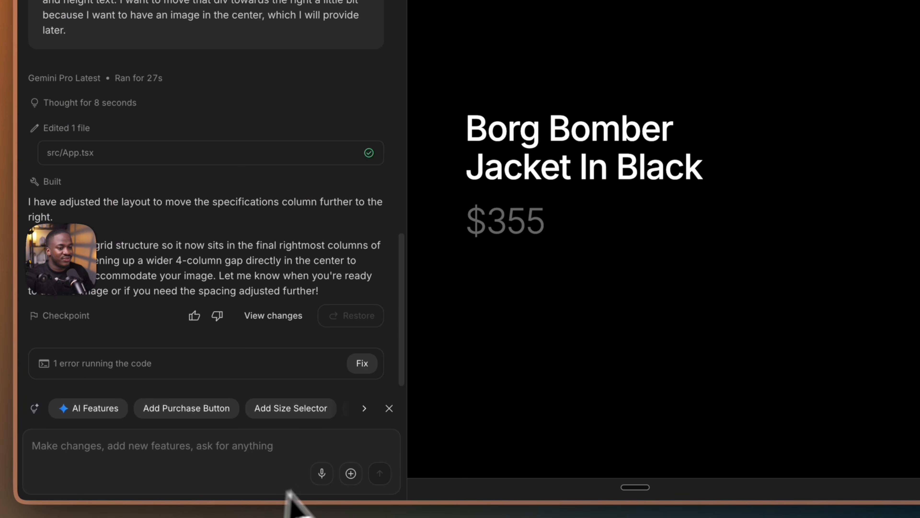
Dictate and send a request for a 100vh second section with right-aligned small H2, description and call to action, and a 100vh hero
click(263, 484)
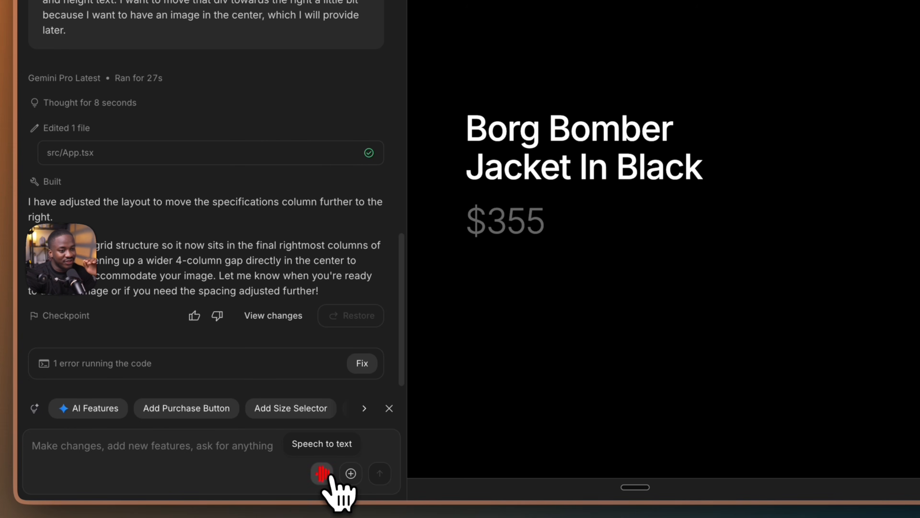
click(322, 473)
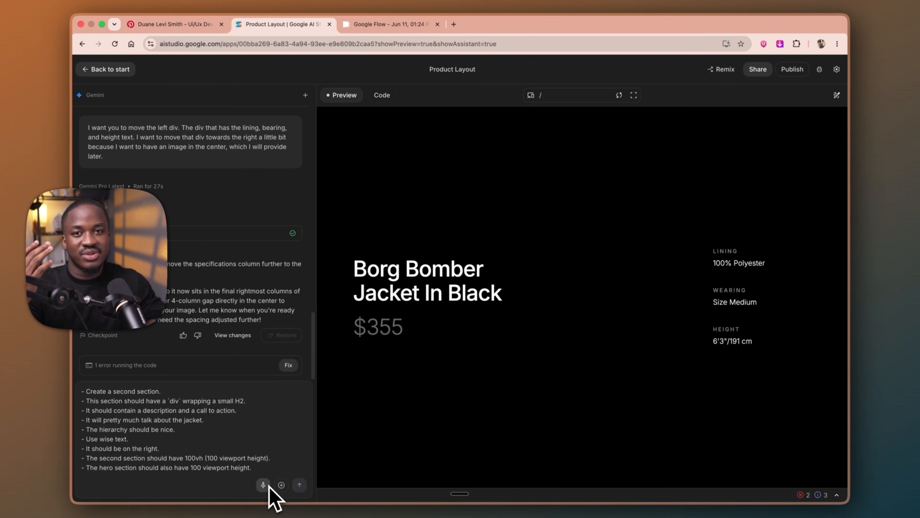
click(299, 484)
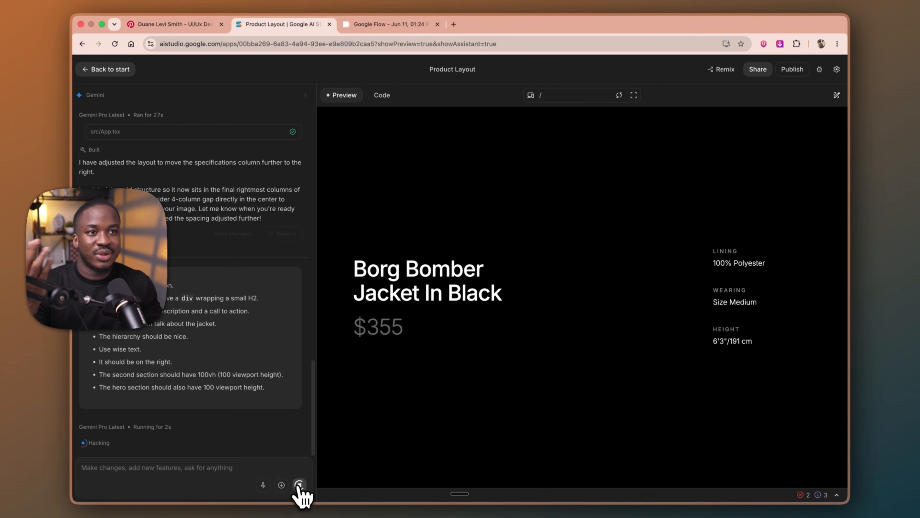
Return to Google Flow and open the third generated transition video to play it
click(368, 25)
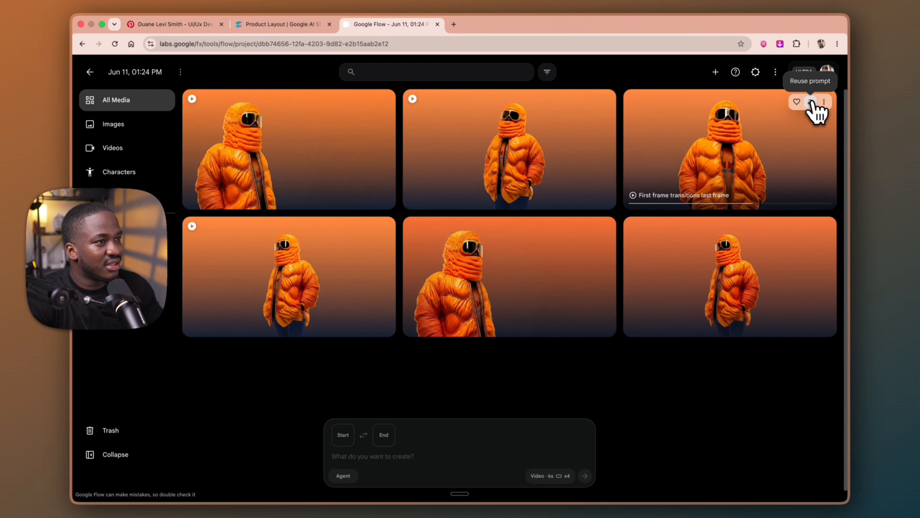
click(765, 152)
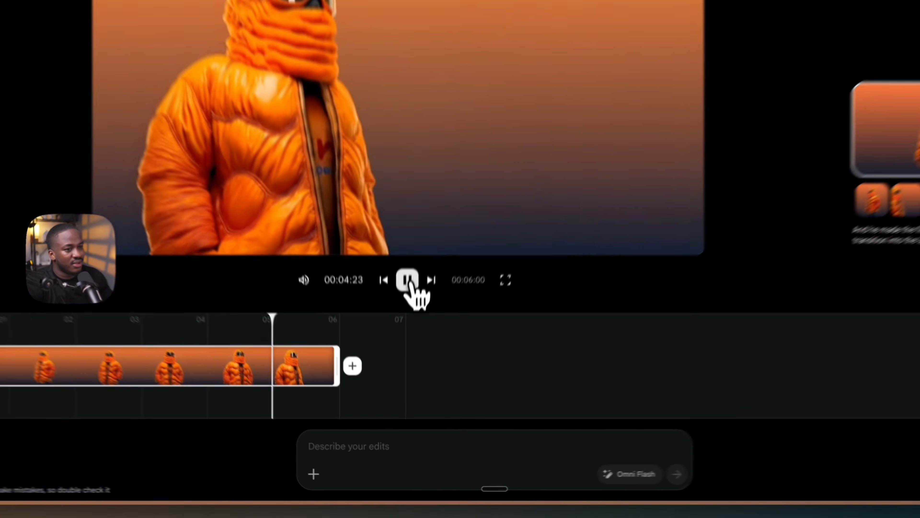
Pause the transition video and request an edit with the prompt "Remove white bright lights."
click(401, 350)
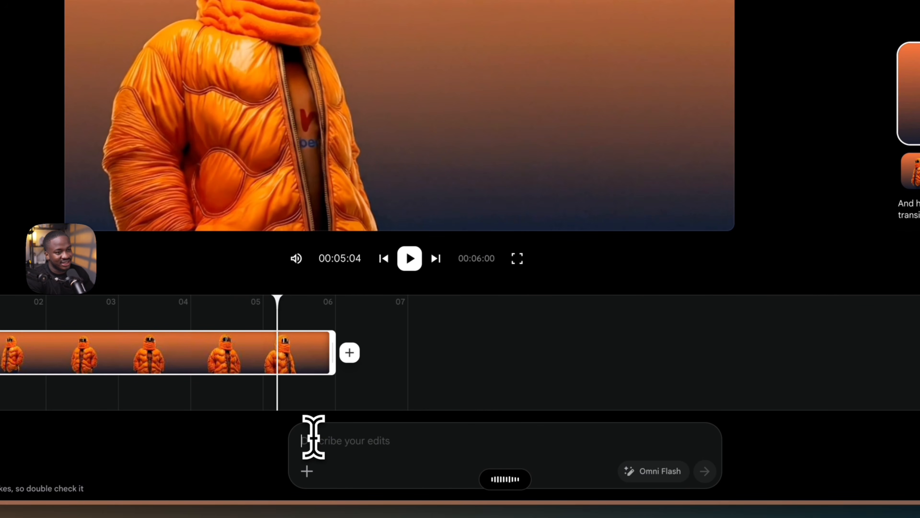
text(Remove white bright lights.)
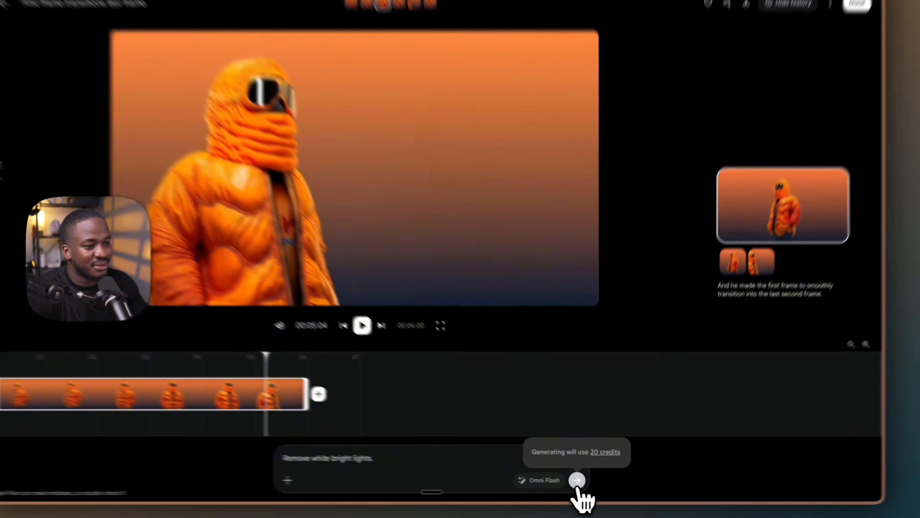
click(556, 471)
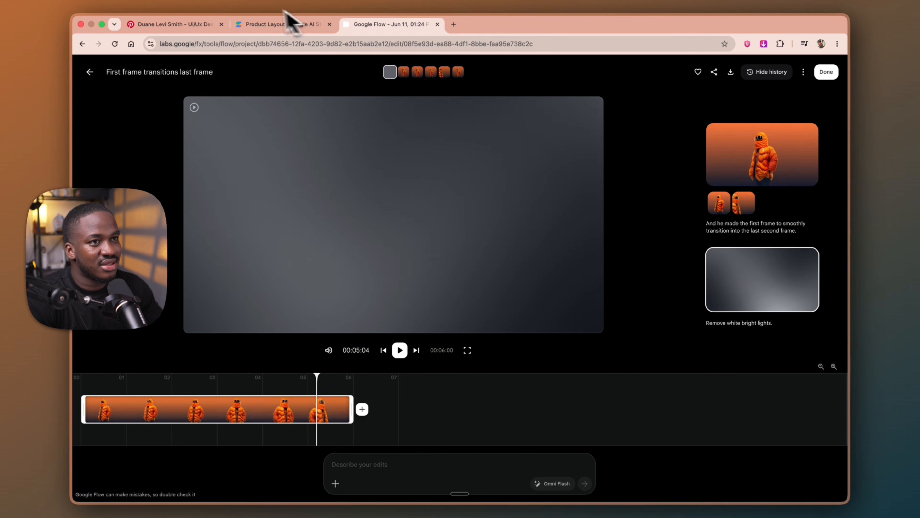
In AI Studio, use the edit tool to set "The Details" heading to a 48 px font size and 42 px line height
click(295, 24)
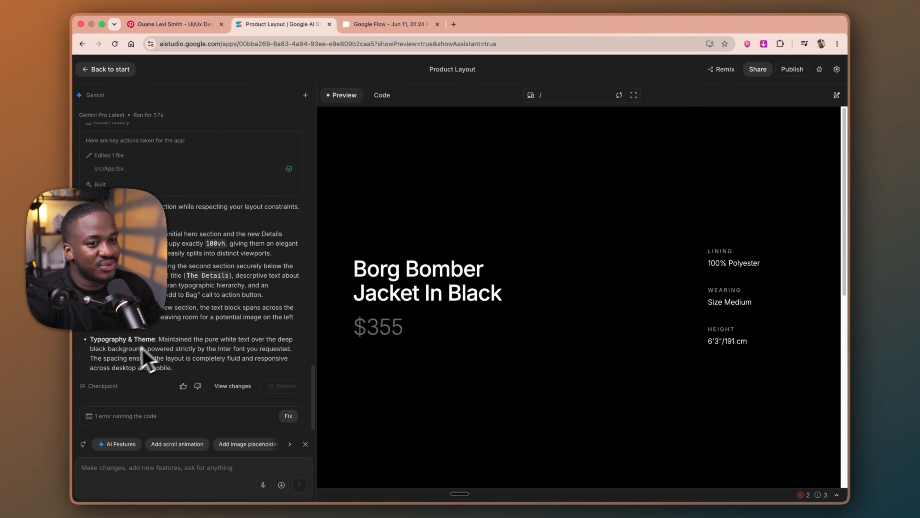
scroll(430, 368, down, 5)
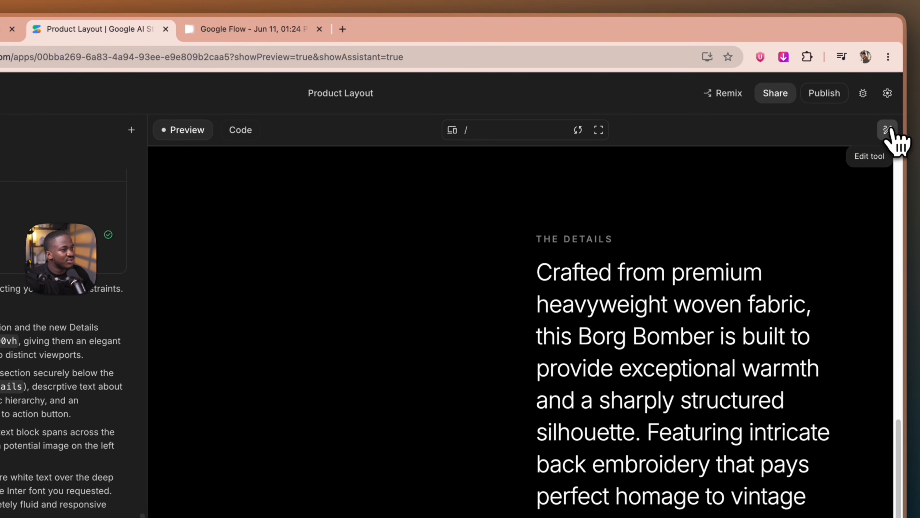
click(867, 116)
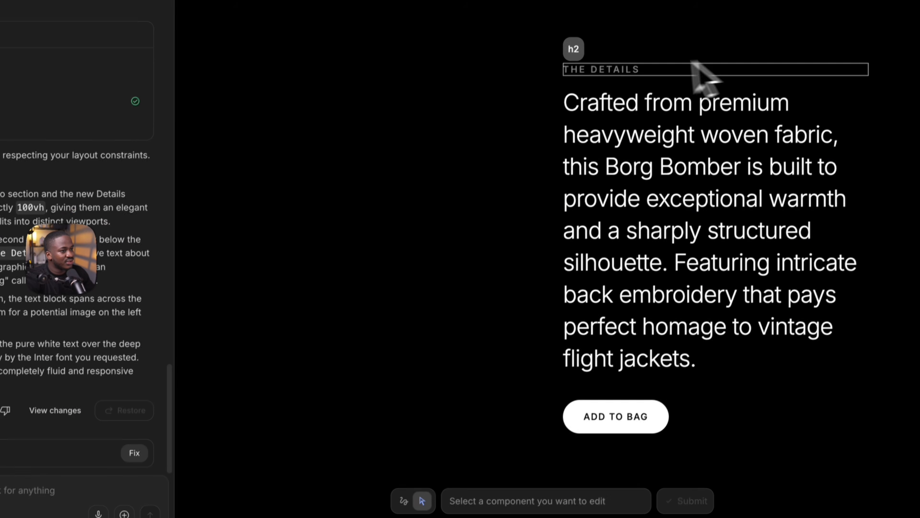
click(626, 71)
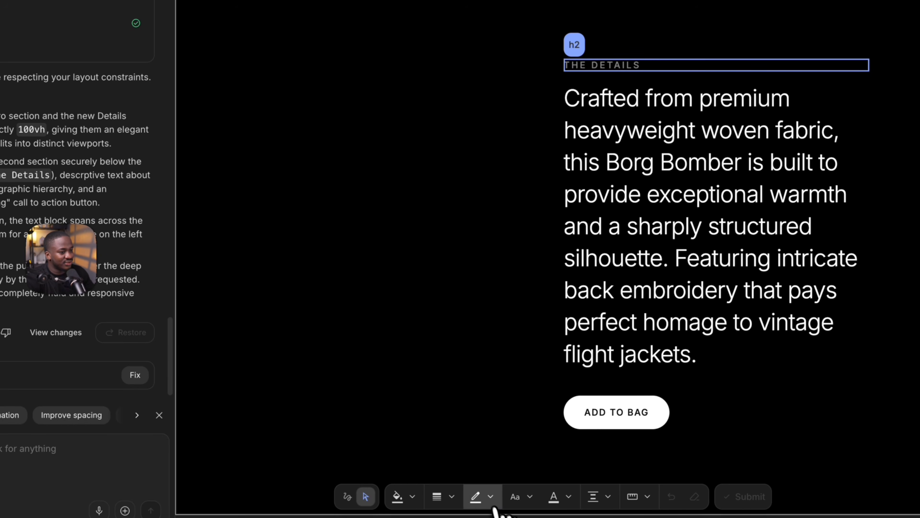
click(569, 497)
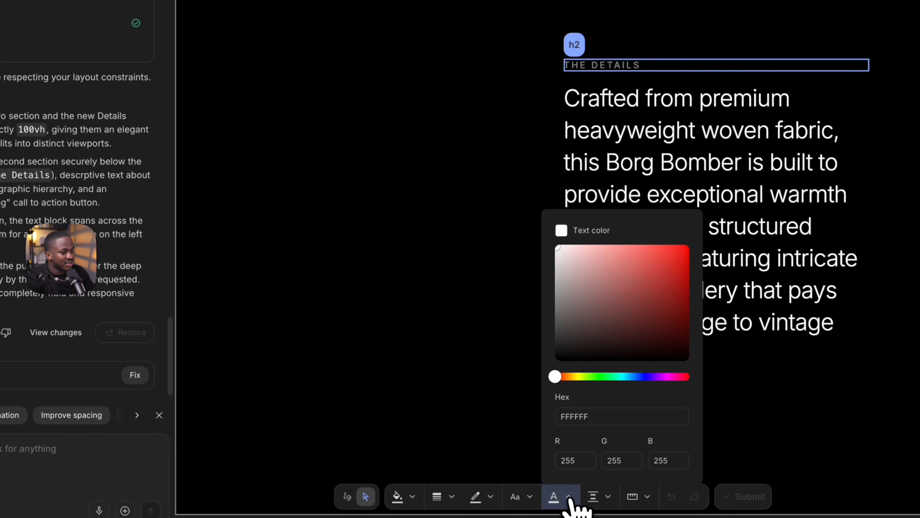
click(521, 501)
click(527, 500)
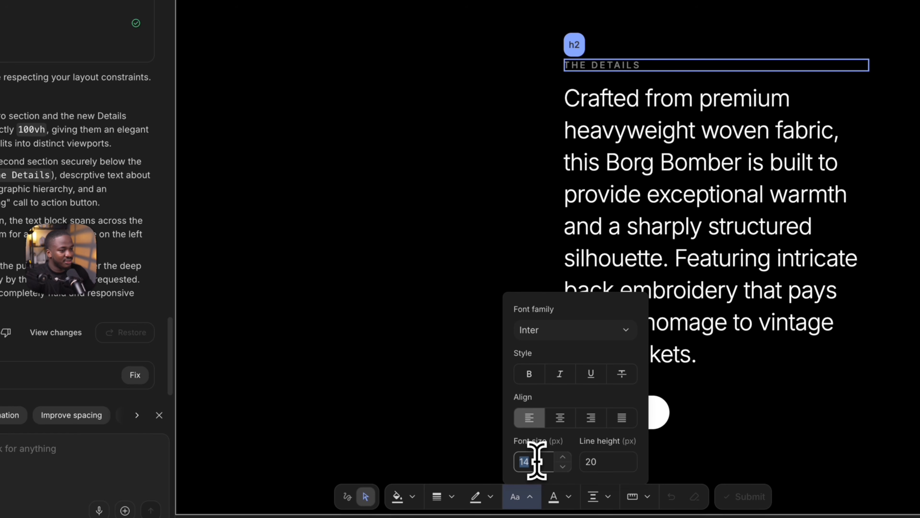
text(48)
key(BackSpace)
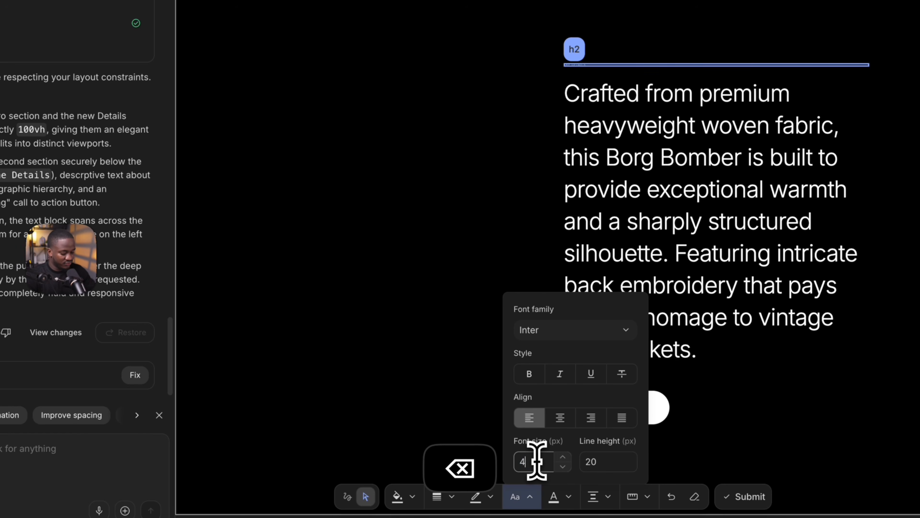
text(8)
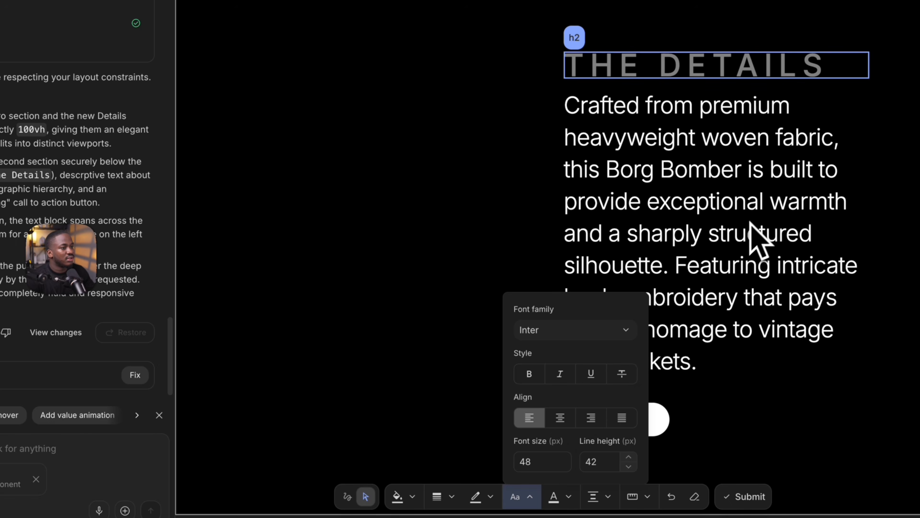
Set the description paragraph's font size to 18 px and reselect "The Details" heading
click(770, 263)
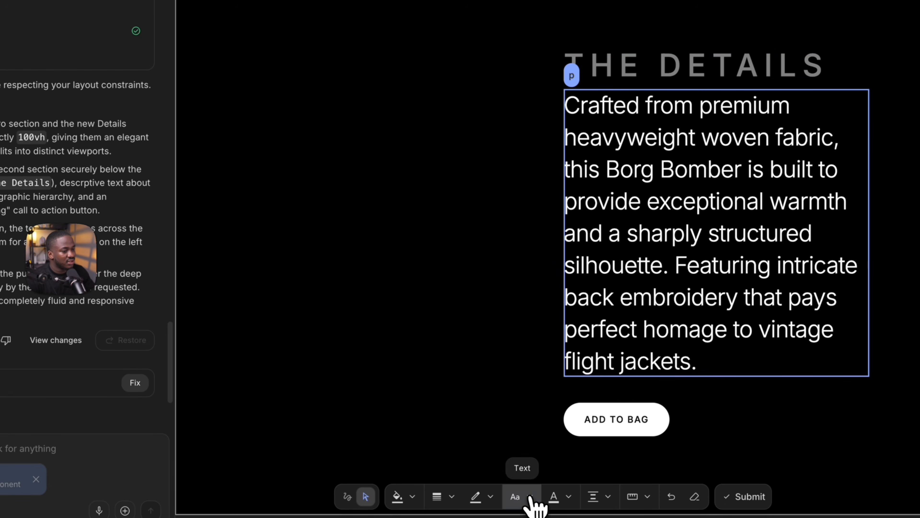
click(534, 505)
double_click(536, 457)
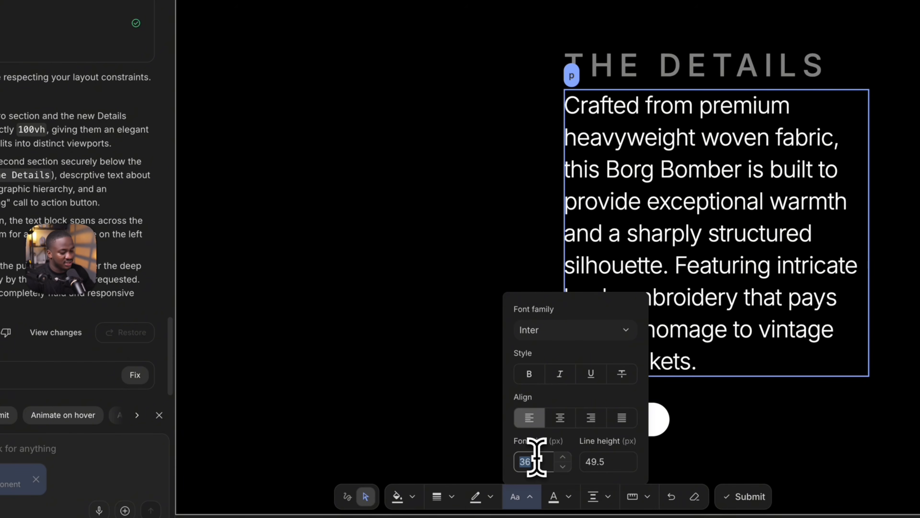
text(20)
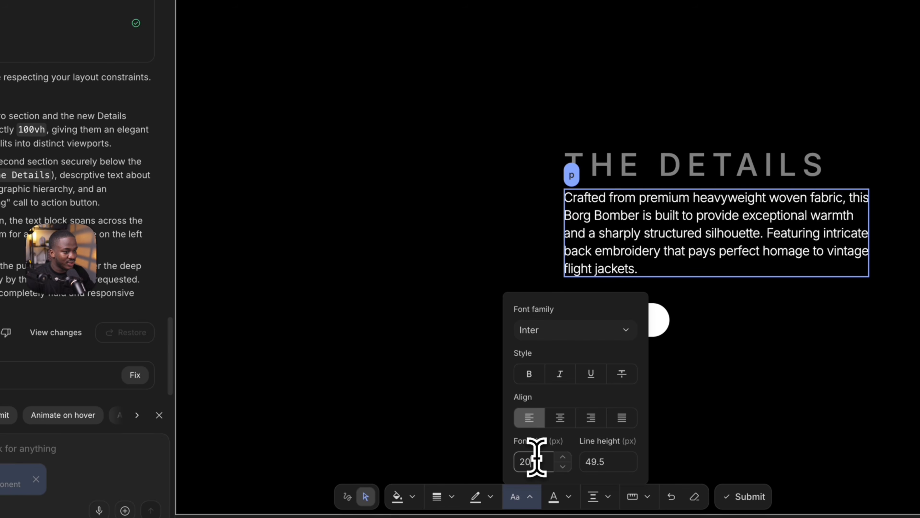
key(BackSpace)
key(BackSpace)
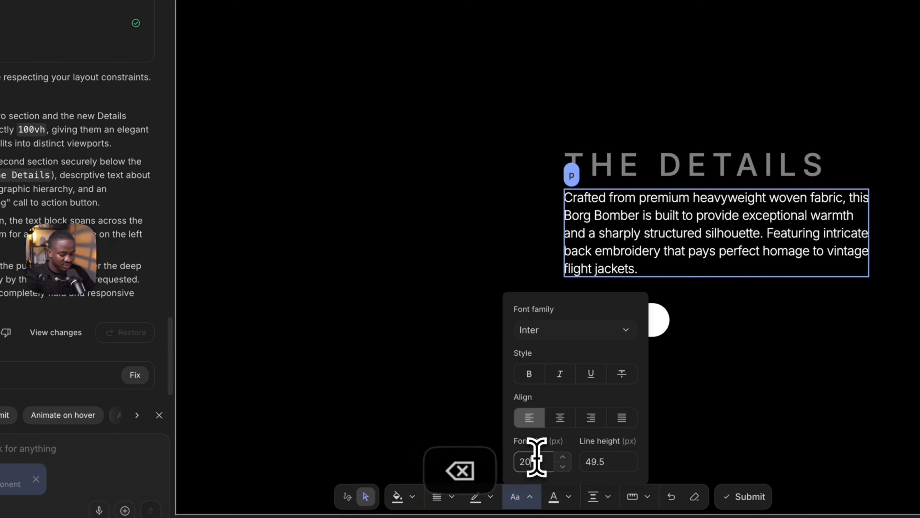
text(18)
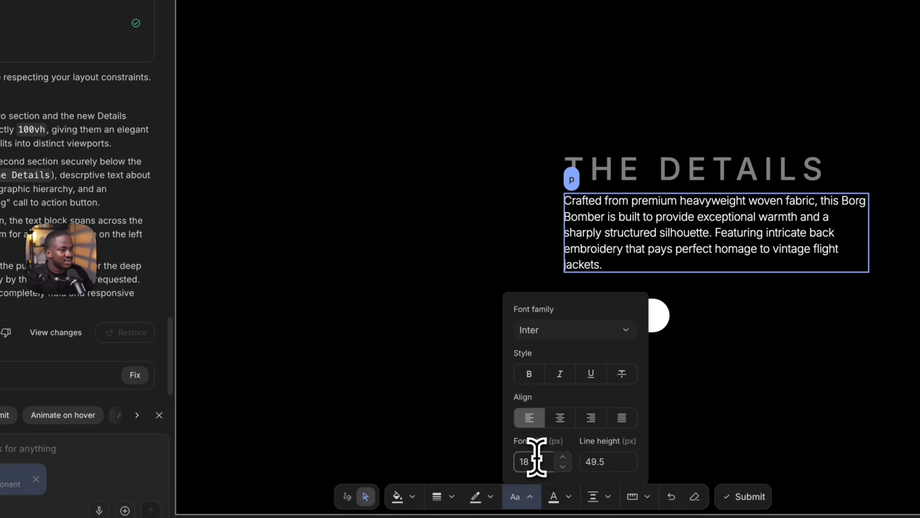
click(680, 168)
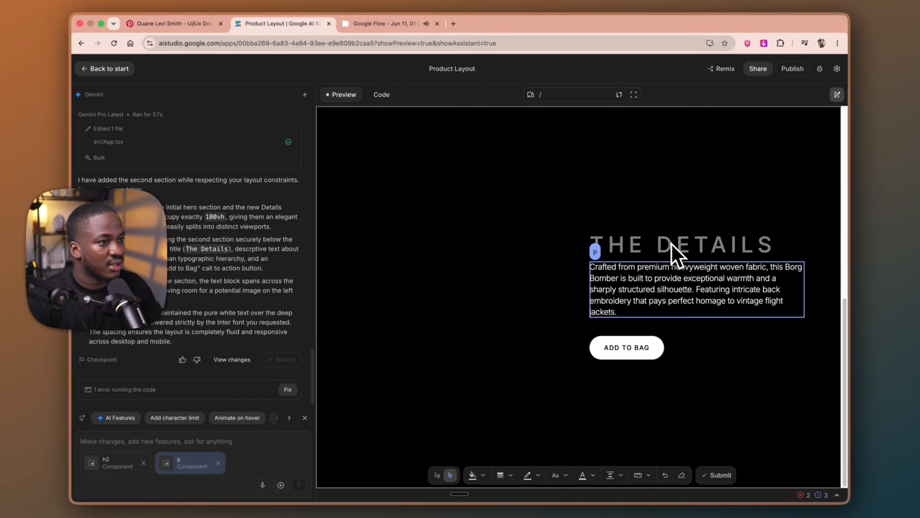
click(680, 167)
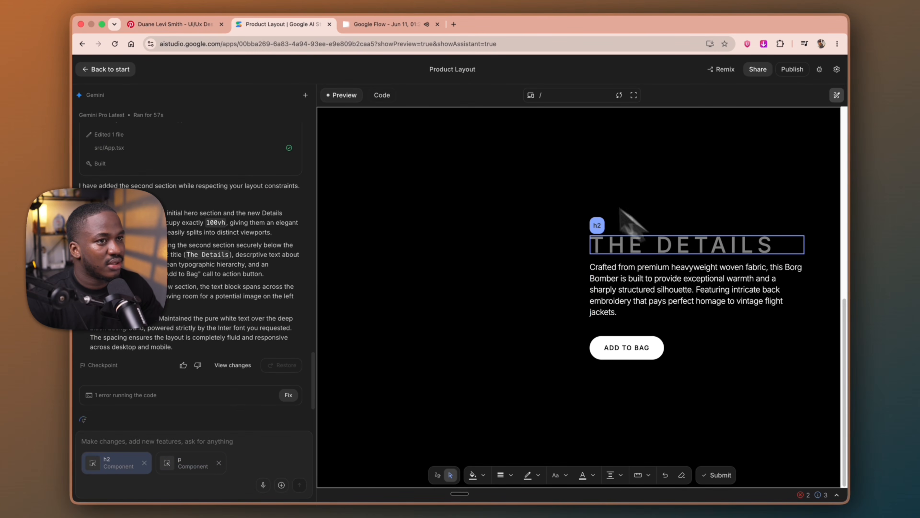
In Google Flow, play the edited video from the start and switch back to the original version in its history
click(381, 25)
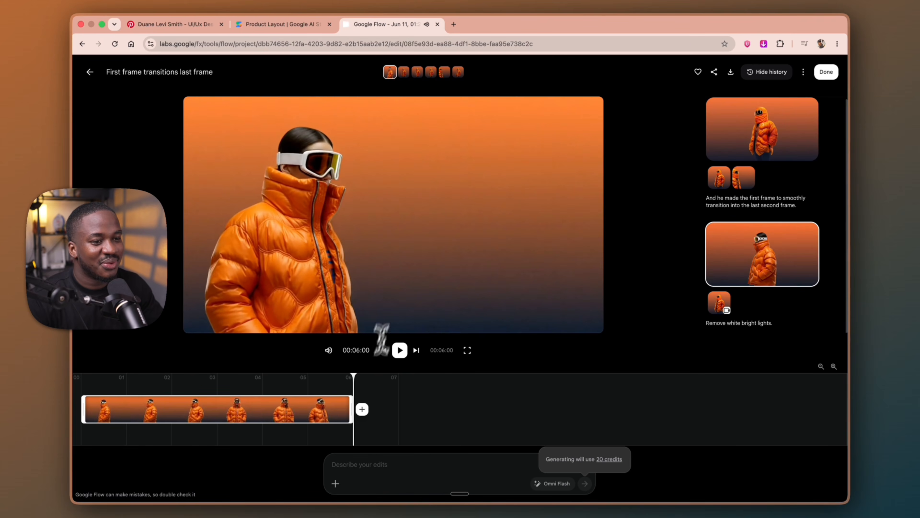
drag(97, 383, 74, 385)
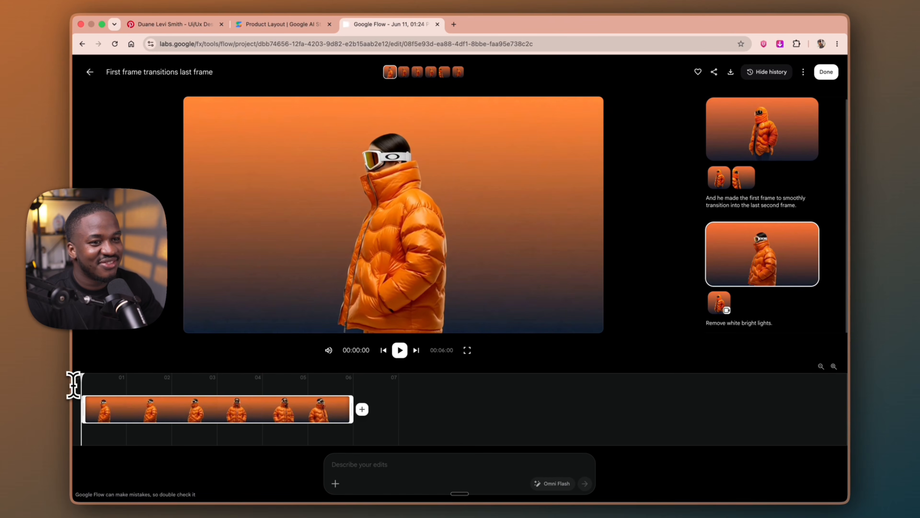
key(space)
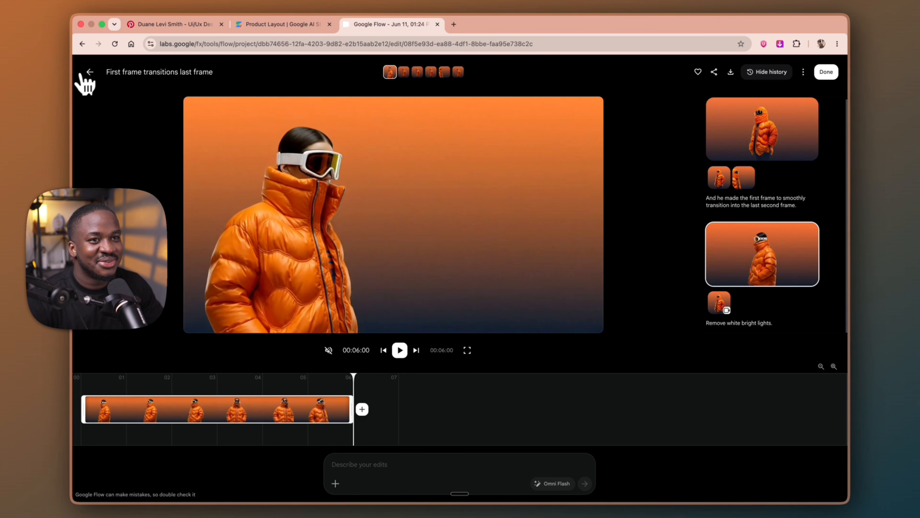
click(728, 157)
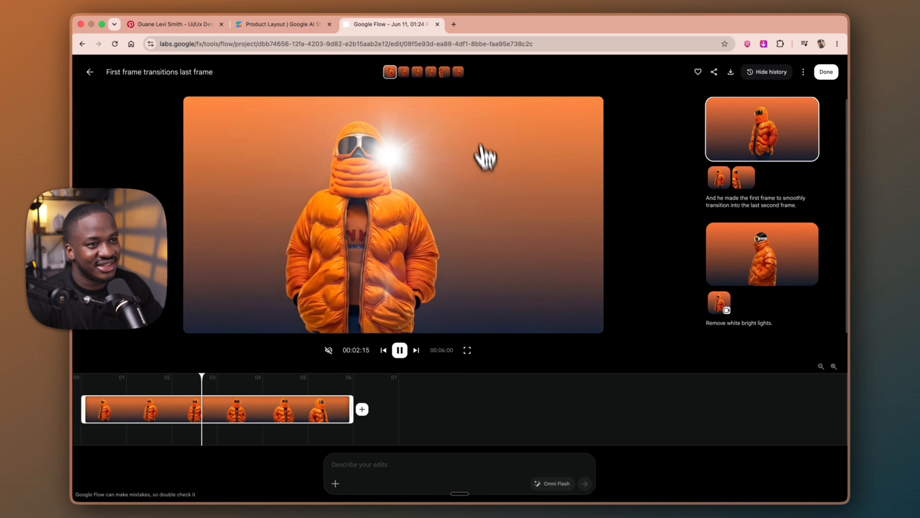
Go back to the project's media overview and download the first-to-last-frame transition video in an upscaled resolution
click(90, 72)
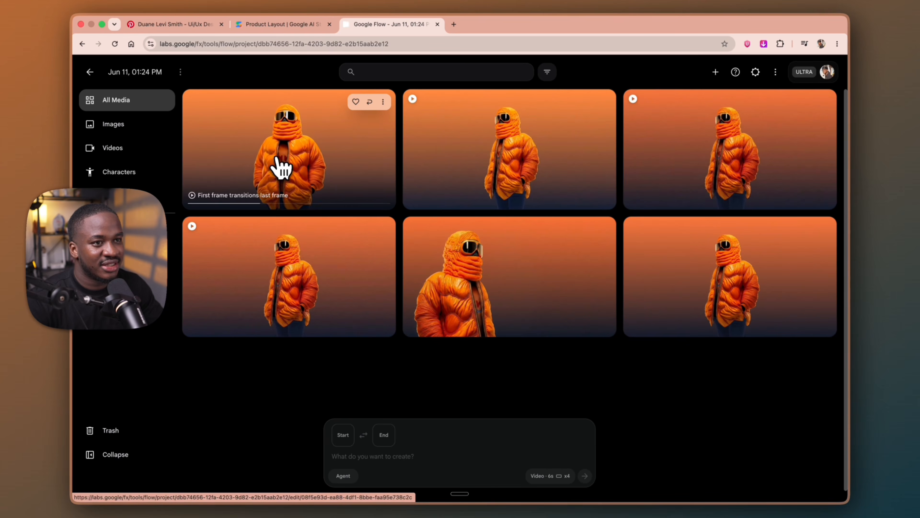
click(604, 102)
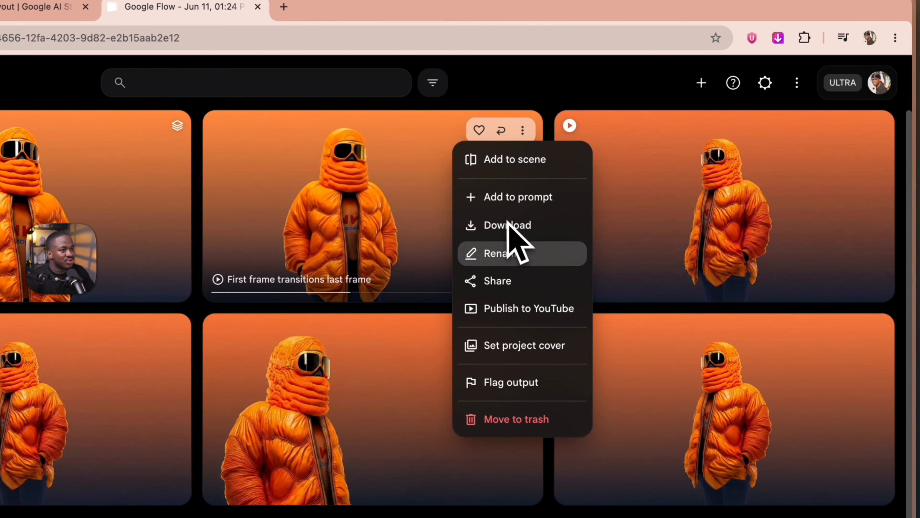
mouse_move(532, 225)
click(667, 326)
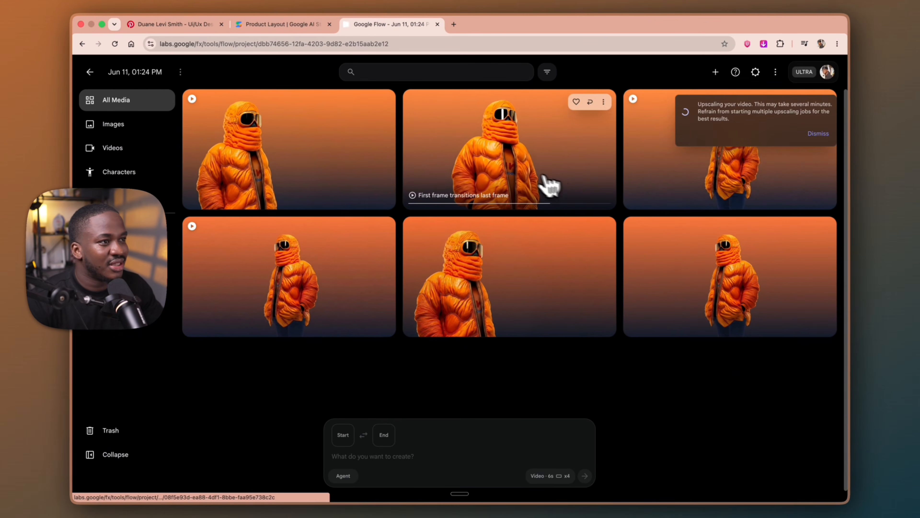
In AI Studio, dictate and send a request to make the selected heading lowercase and reduce its letter spacing a bit
click(274, 25)
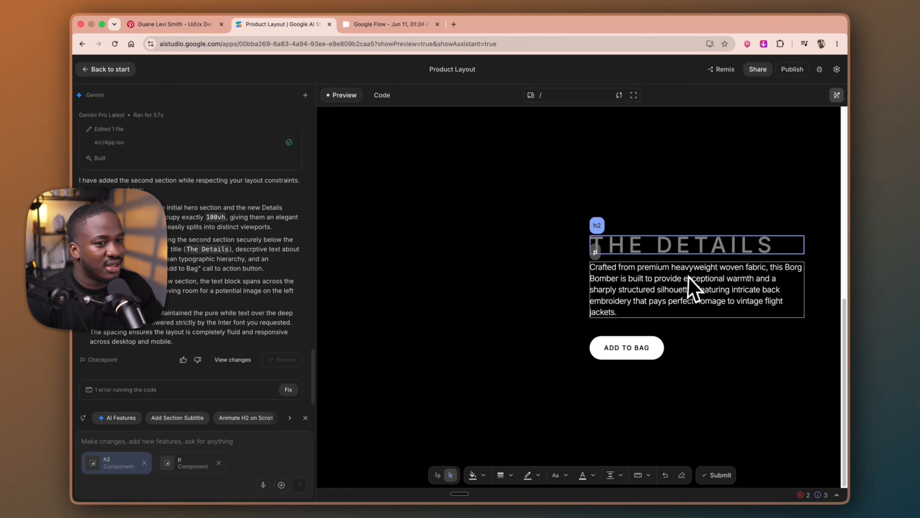
click(96, 444)
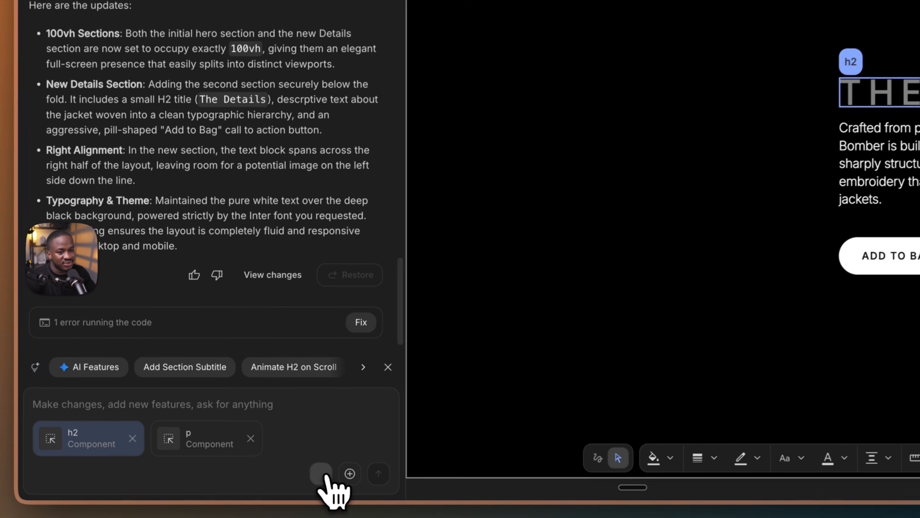
click(264, 485)
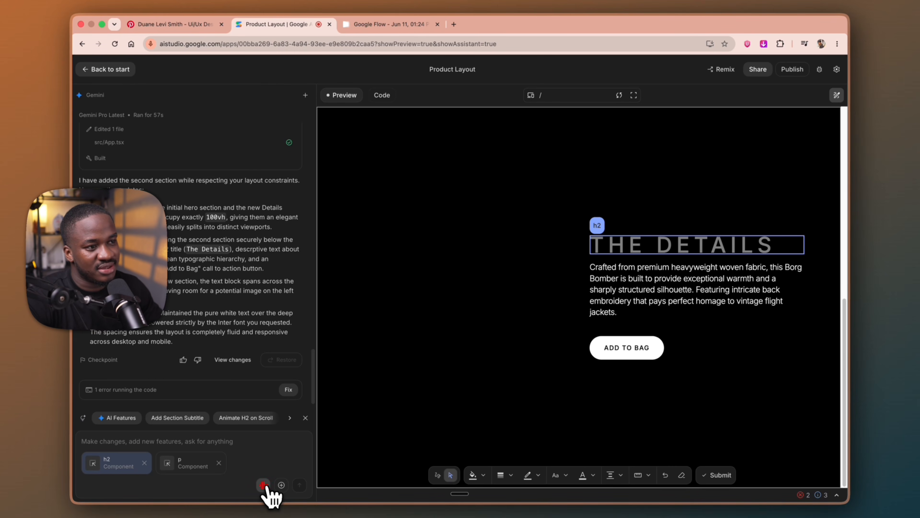
click(264, 486)
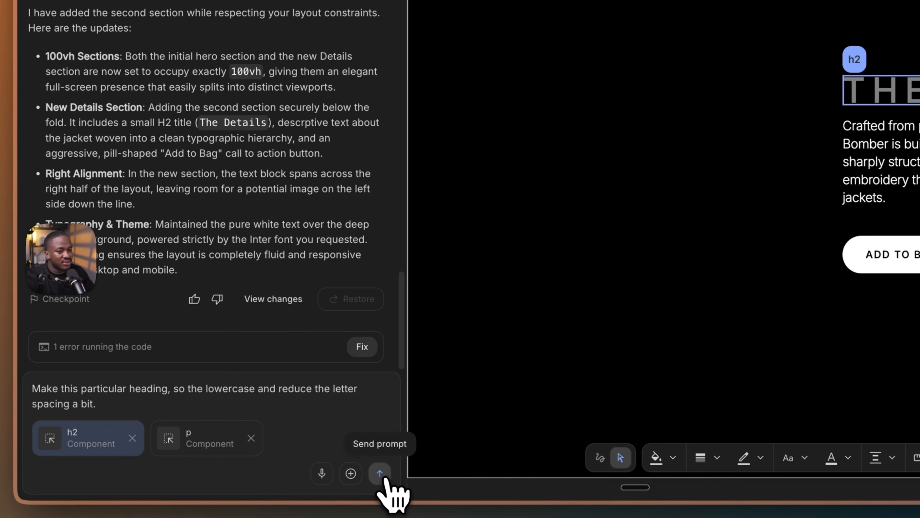
click(381, 474)
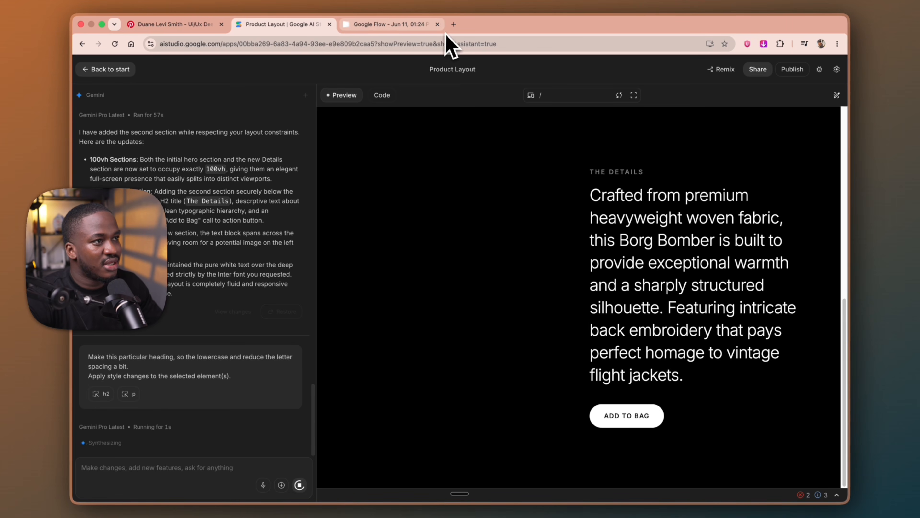
Return to Google Flow to check the upscaled video download and preview the generated transition clips
click(395, 24)
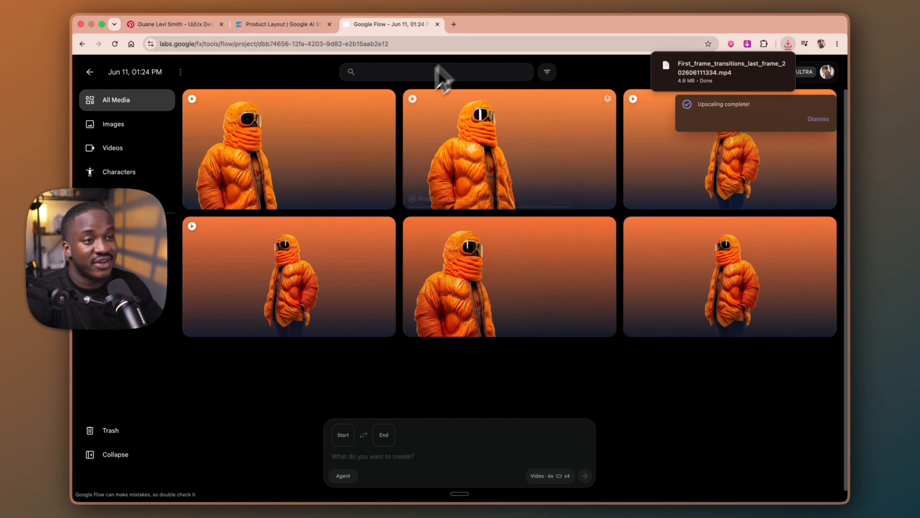
mouse_move(342, 251)
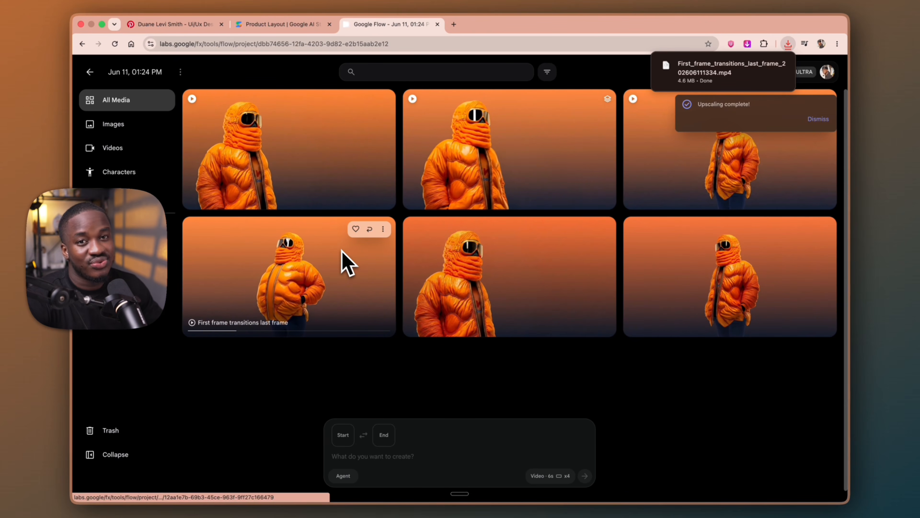
mouse_move(425, 132)
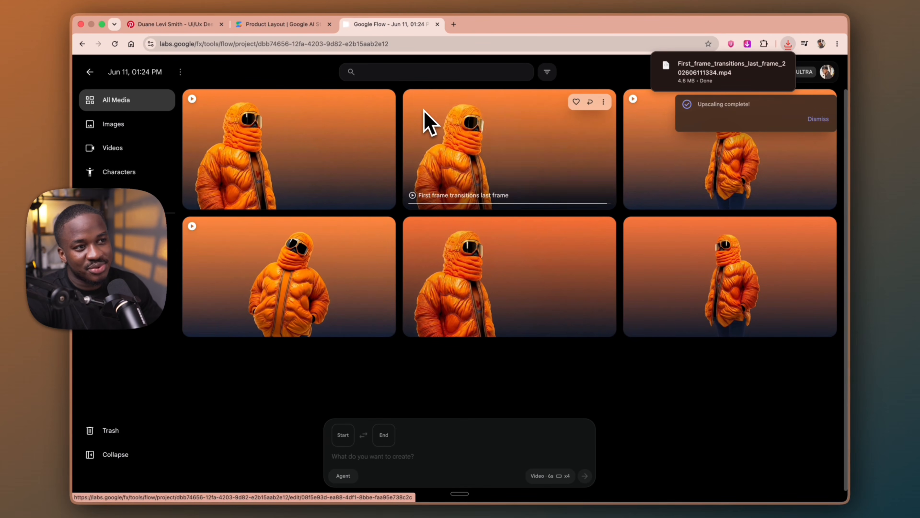
mouse_move(419, 242)
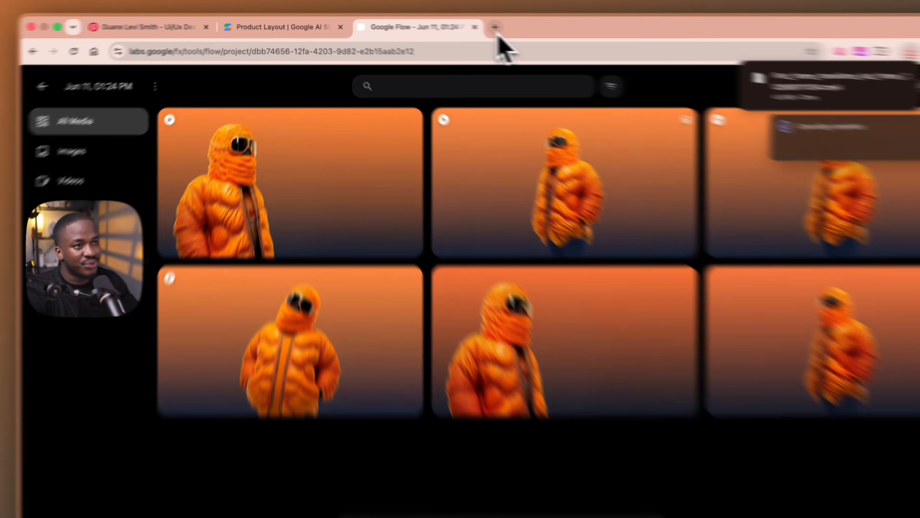
Search for "ezgif video to jpg" in a new browser tab and open ezgif's Video to JPG converter
click(454, 24)
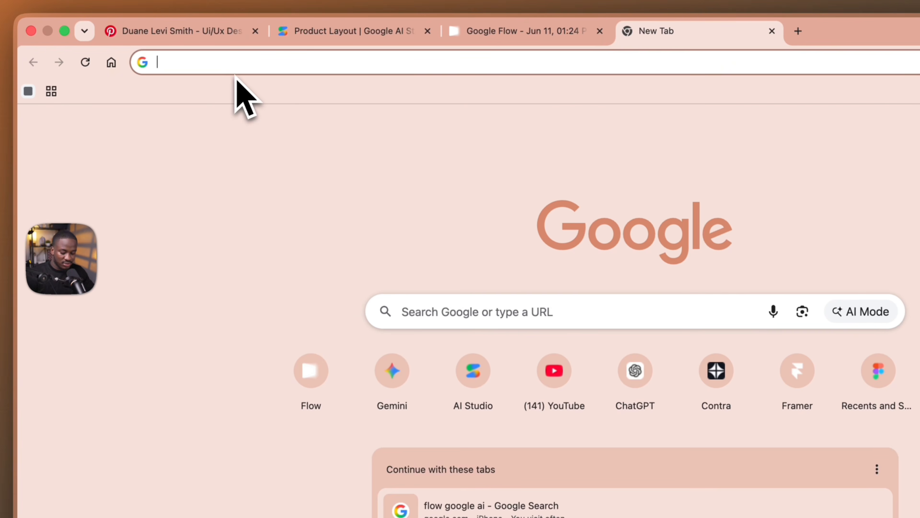
text(ez)
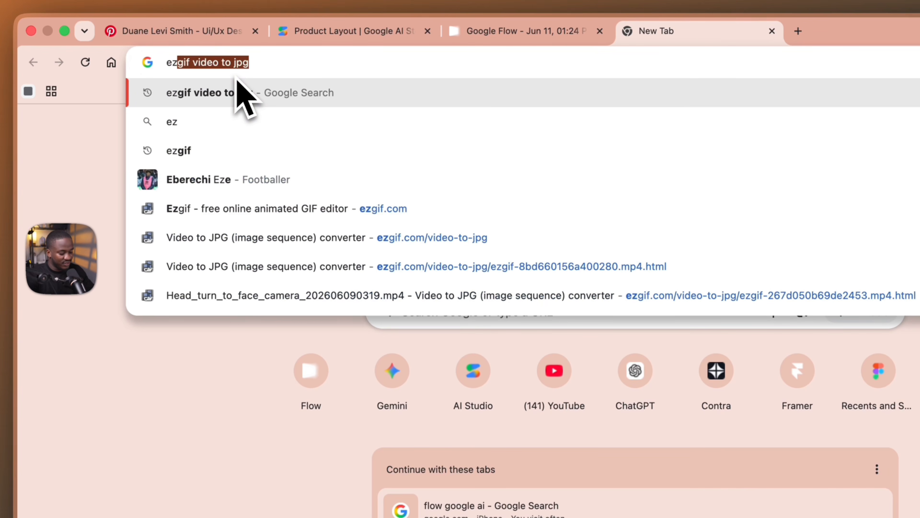
key(Return)
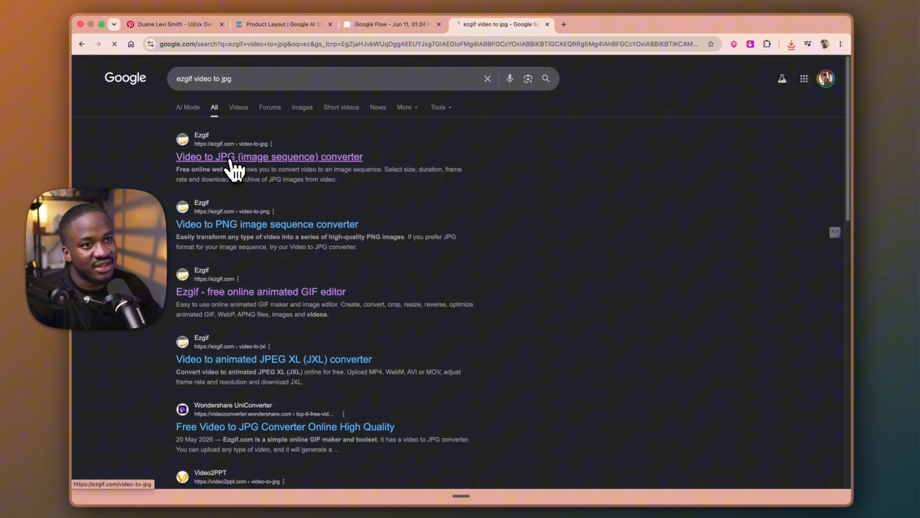
click(234, 166)
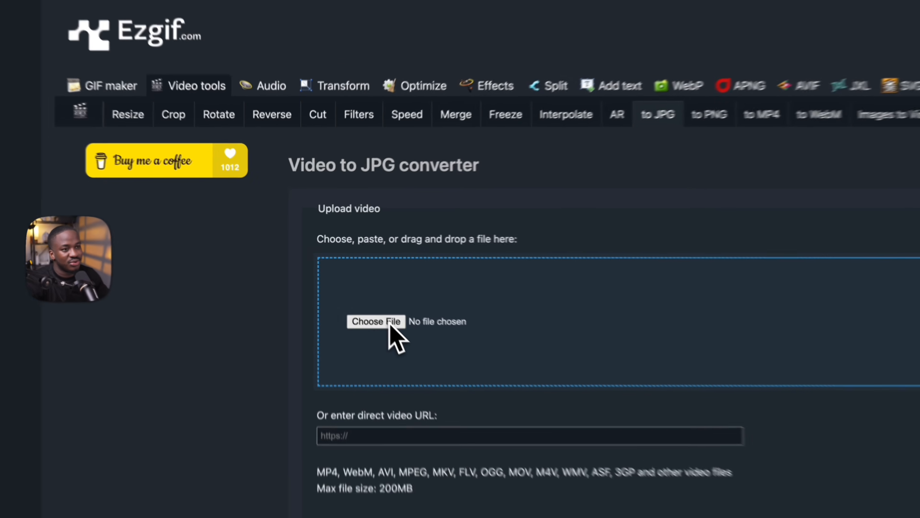
Choose First_frame_transitions_last_frame_202606111334.mp4 from Downloads and upload it to the converter
click(350, 288)
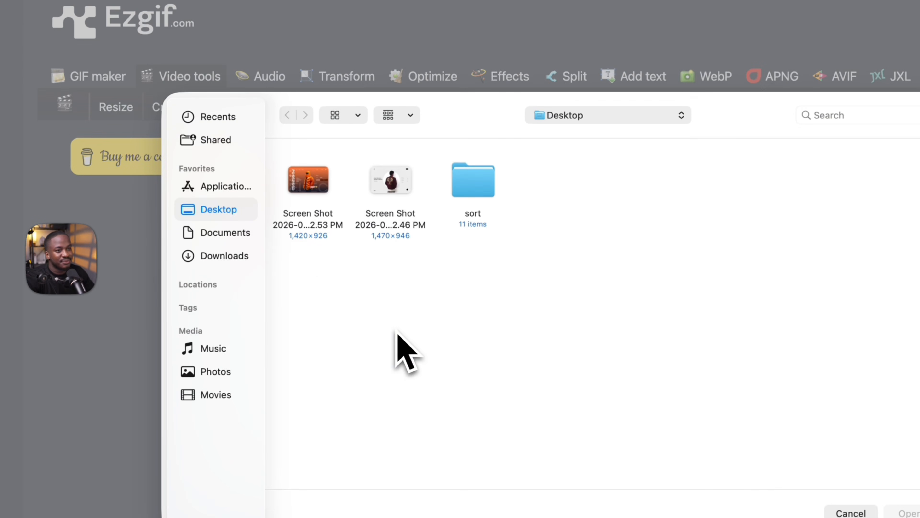
click(224, 255)
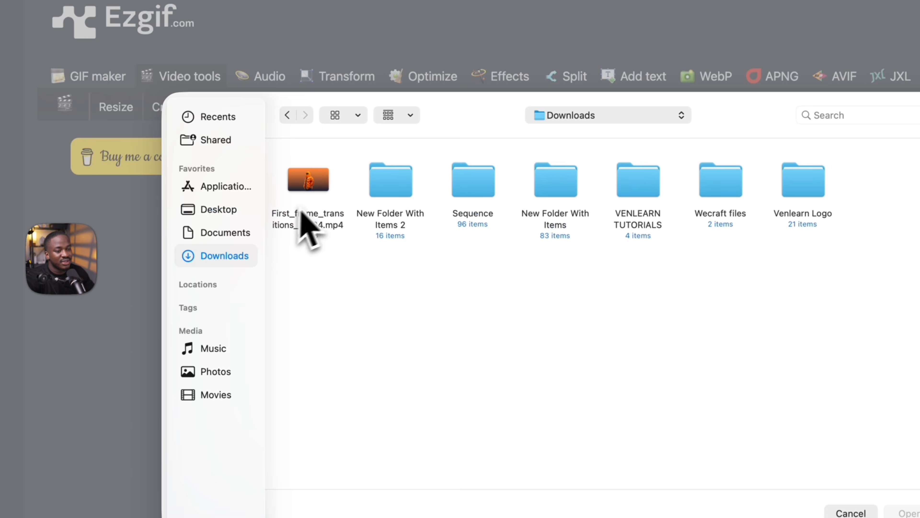
click(307, 198)
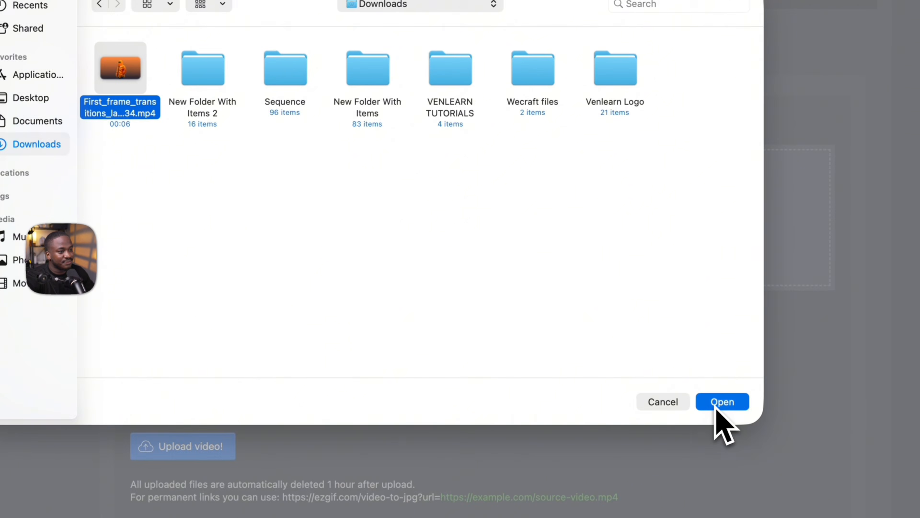
click(746, 420)
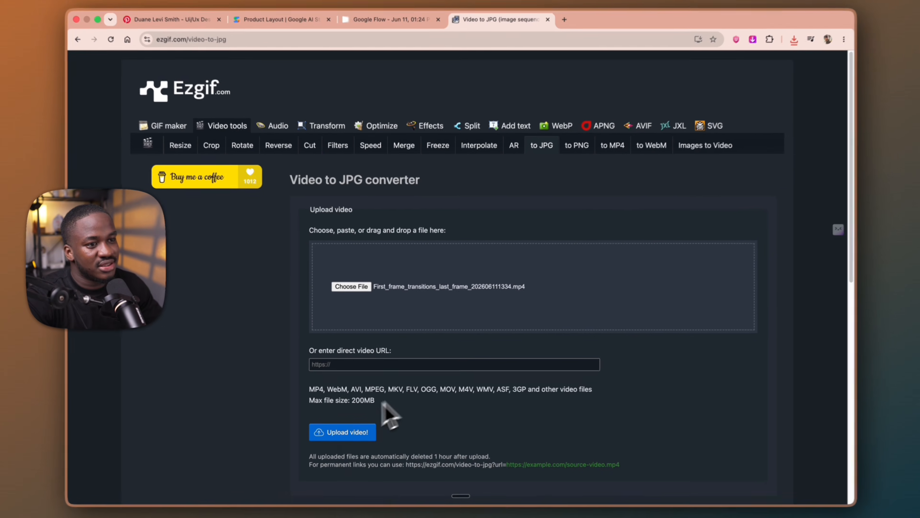
scroll(360, 426, down, 3)
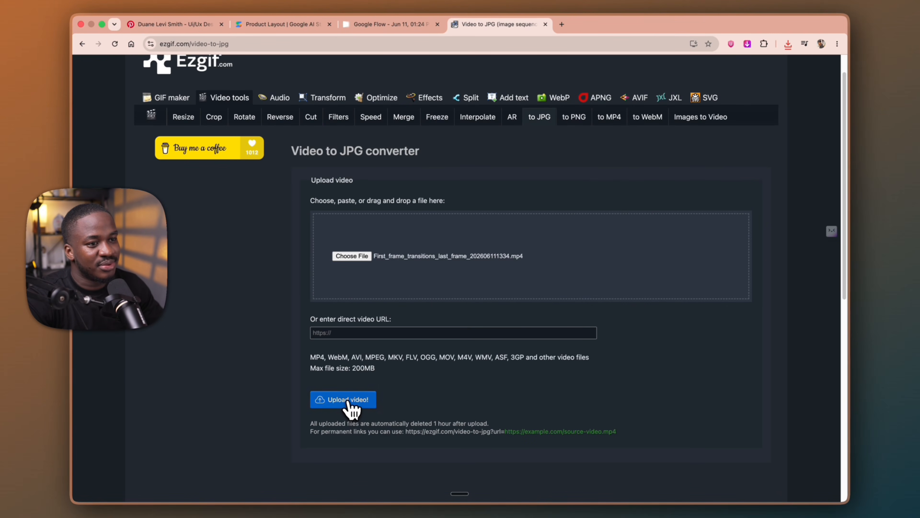
click(348, 400)
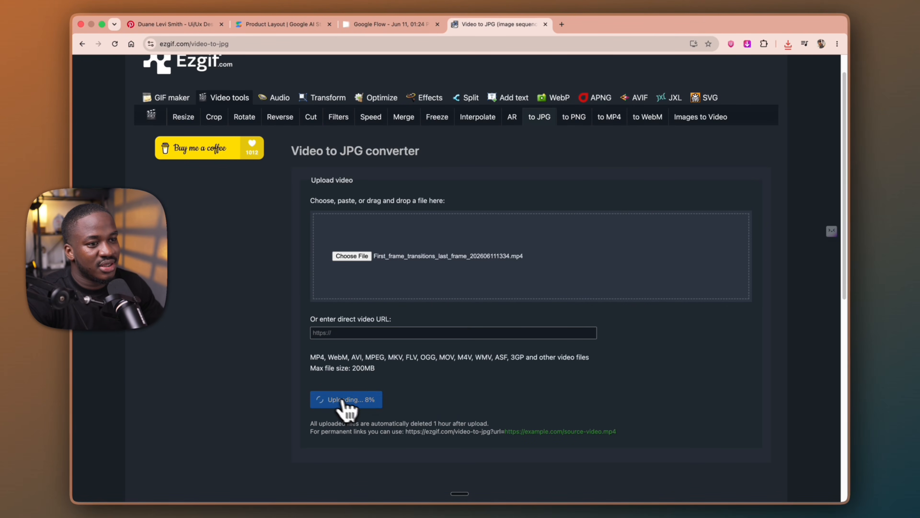
Switch to AI Studio, select the "the details" heading for editing and set its text color to FFFFFF
click(292, 24)
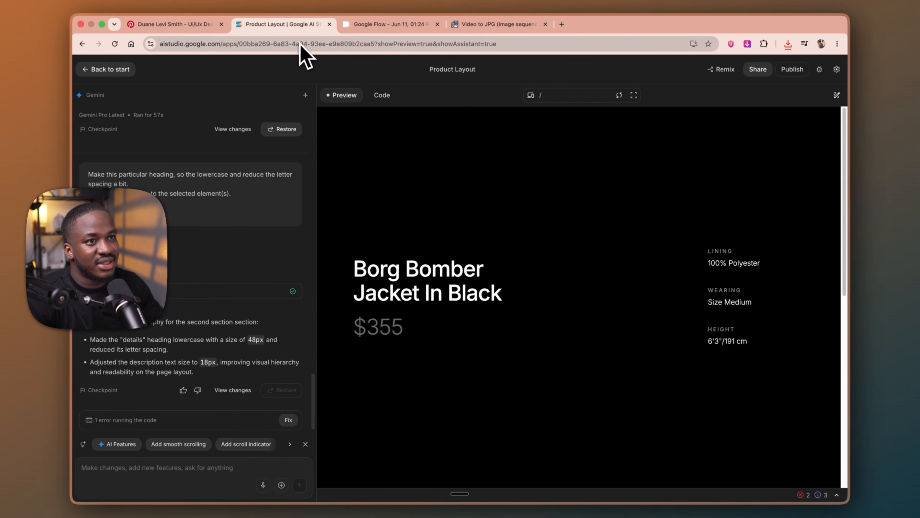
scroll(511, 295, down, 1)
scroll(511, 296, up, 1)
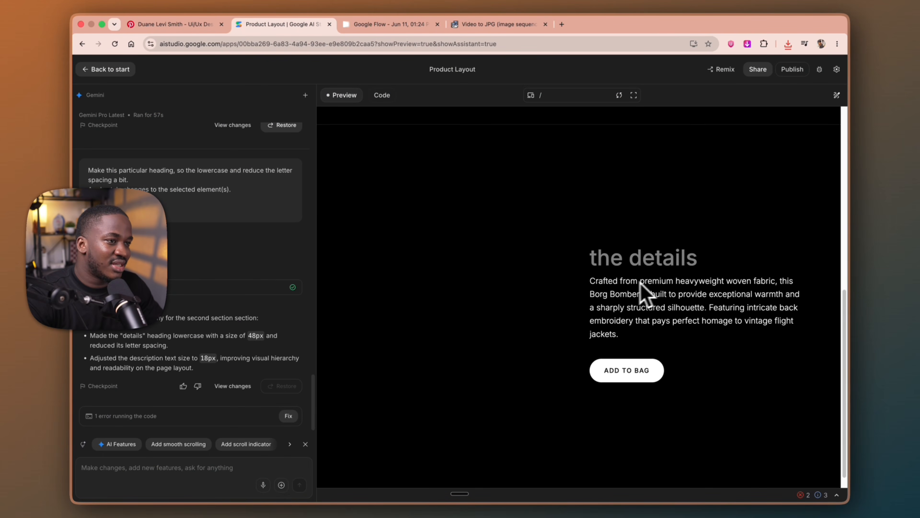
scroll(652, 264, down, 1)
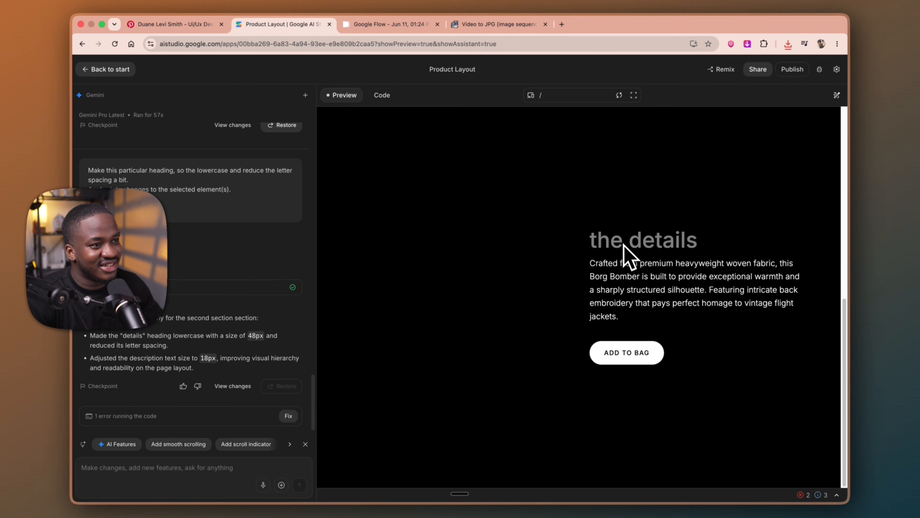
click(837, 95)
click(647, 243)
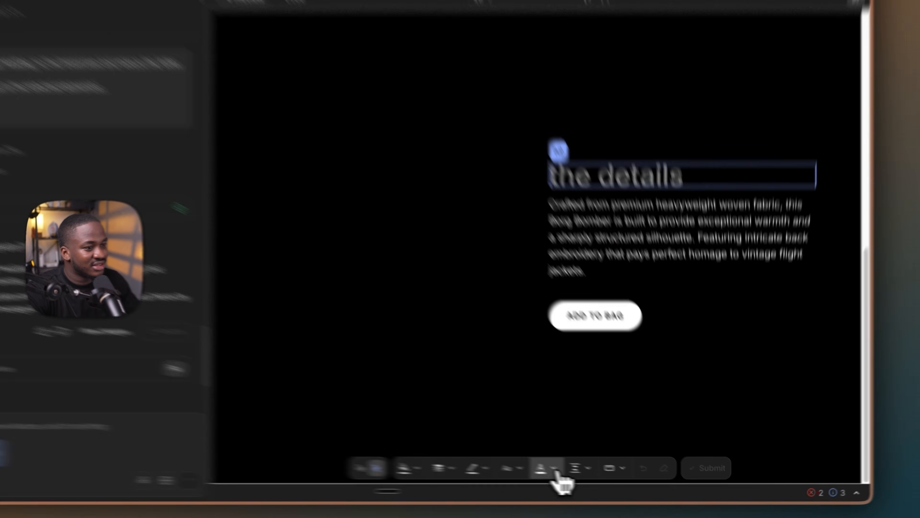
click(583, 475)
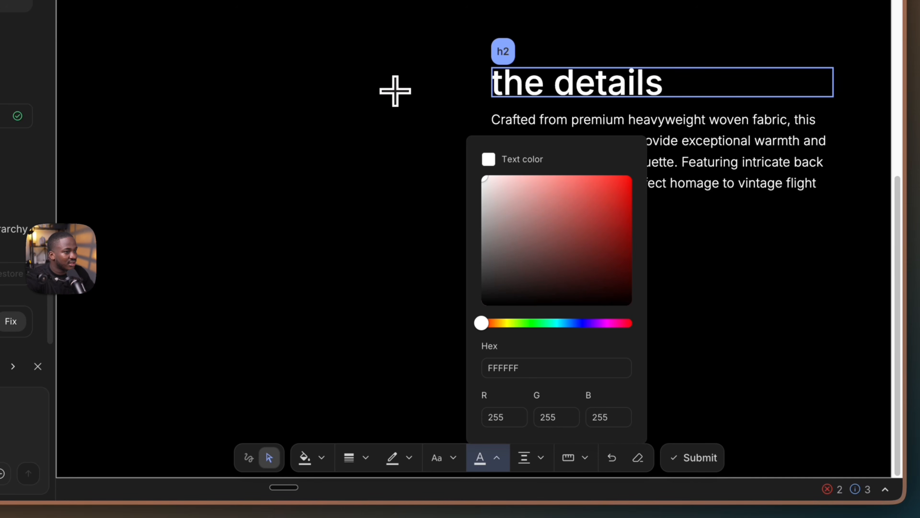
Set the text color of the paragraph under the "the details" heading to the softer white #EEEEEE
click(709, 155)
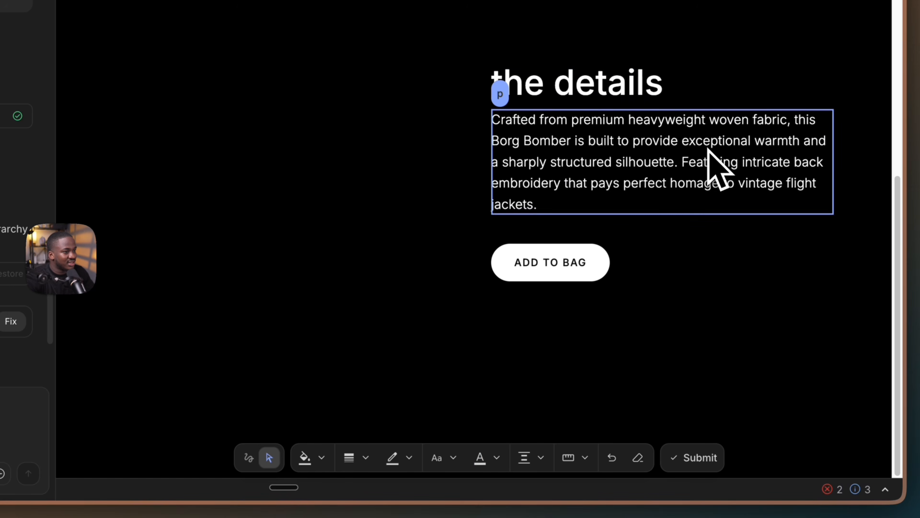
click(493, 457)
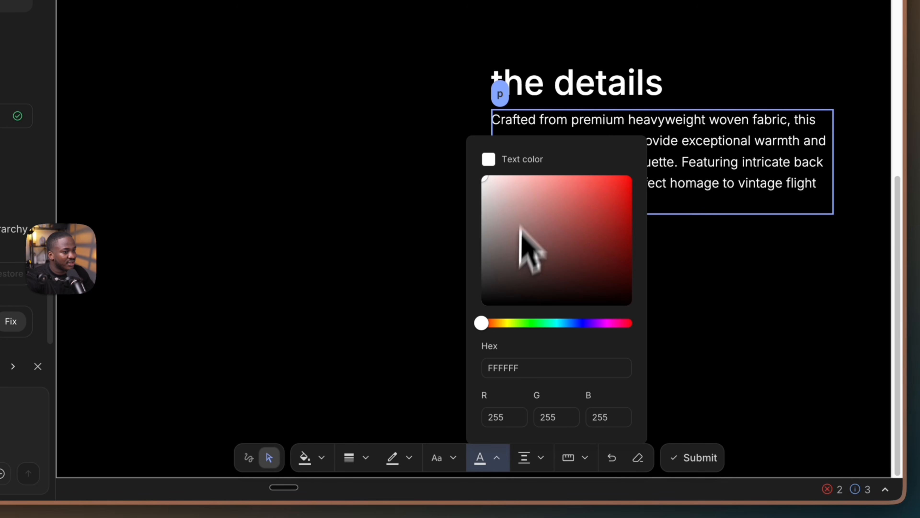
drag(472, 187, 485, 201)
Make the details heading bold and send the prompt "Use this - 'The Details'" with the style changes
click(581, 90)
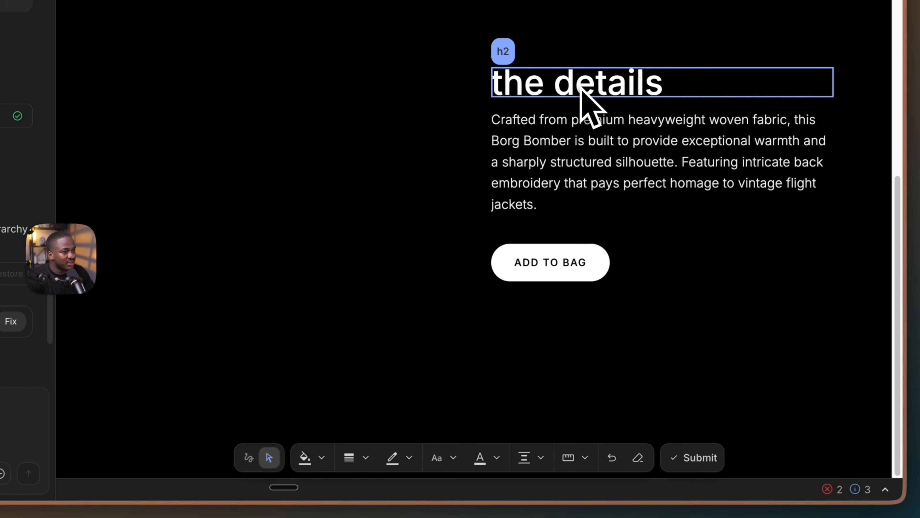
click(453, 460)
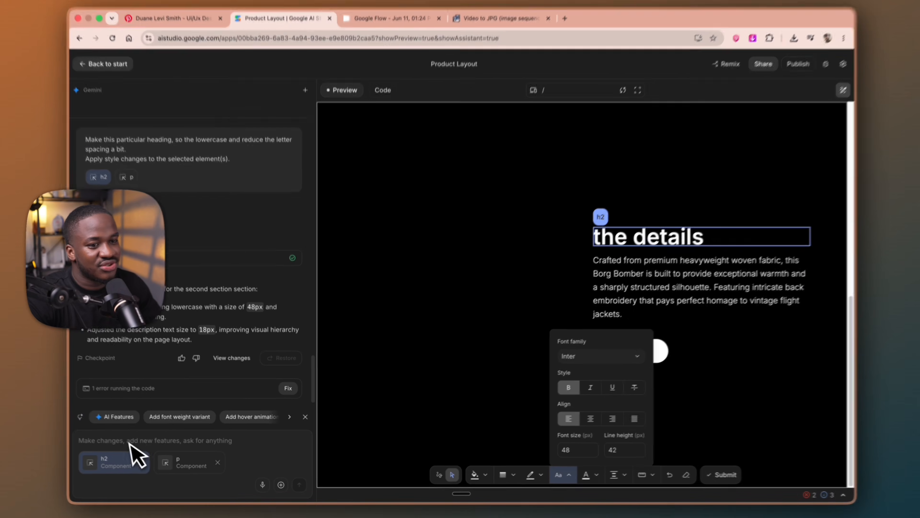
click(125, 440)
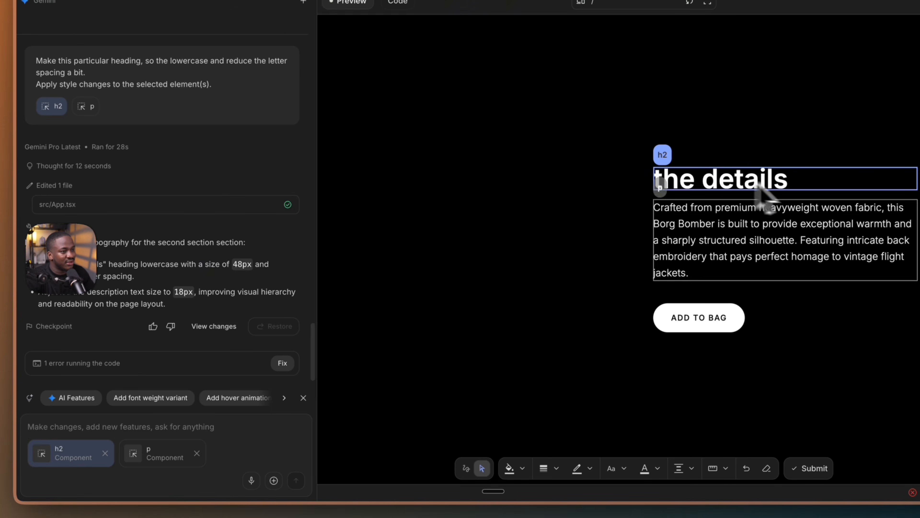
text(Use this - 'The Details)
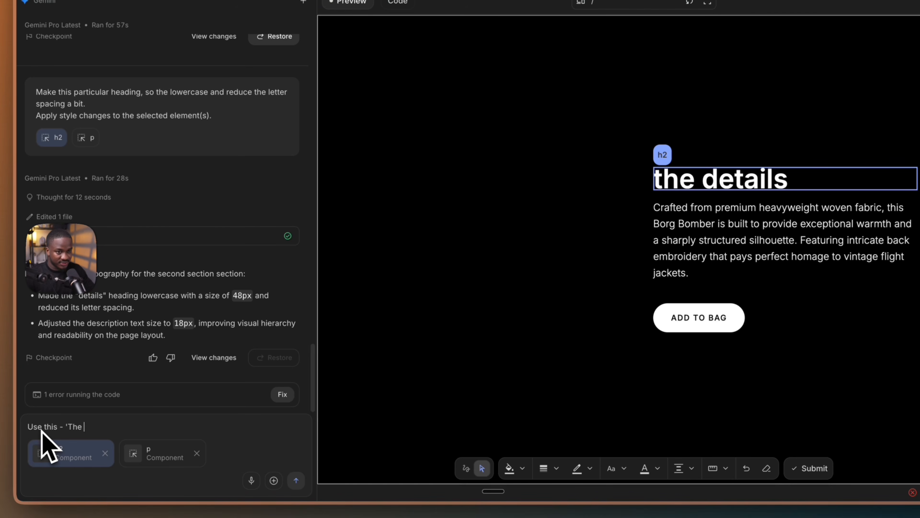
click(296, 480)
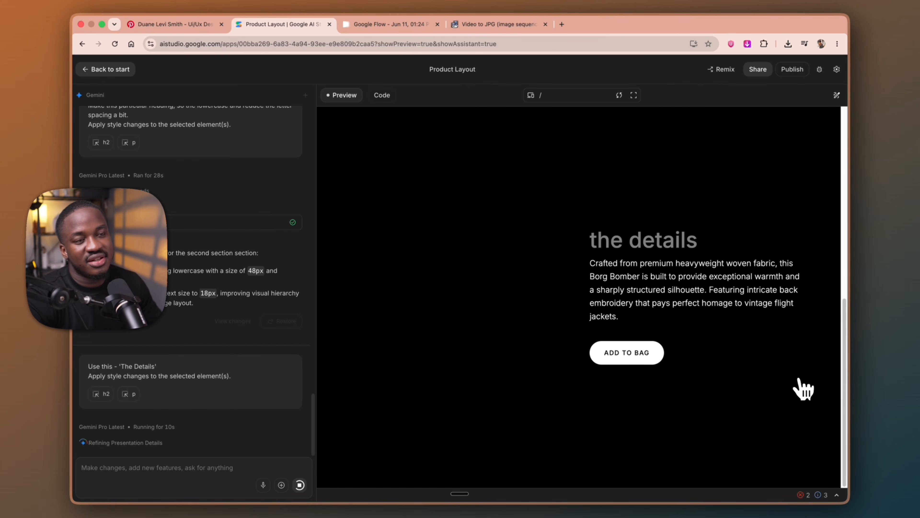
Switch to ezgif, set the frame rate to 30 FPS at original size and convert the uploaded video to JPG frames
click(475, 25)
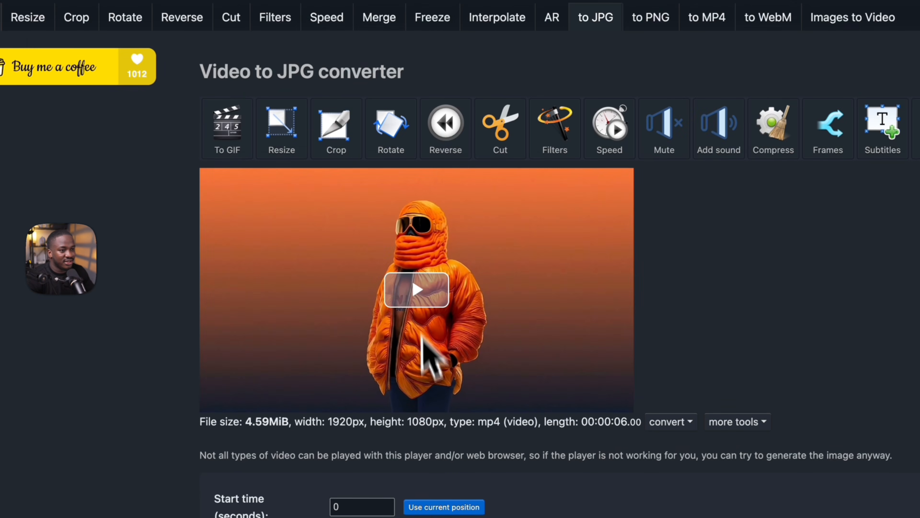
scroll(421, 335, down, 5)
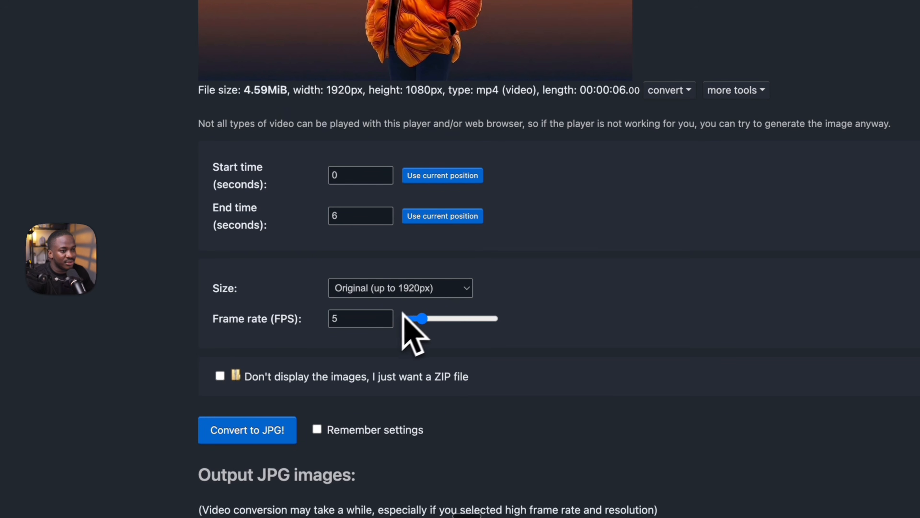
drag(427, 319, 501, 315)
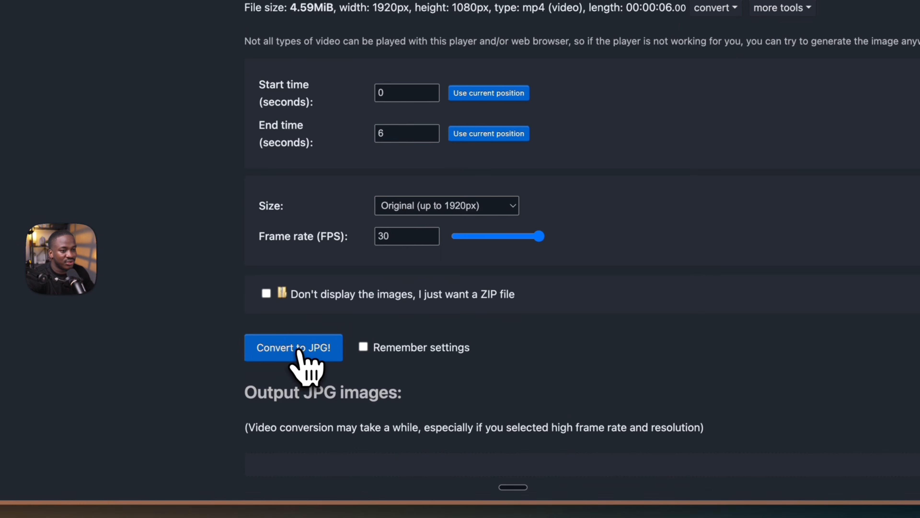
click(298, 350)
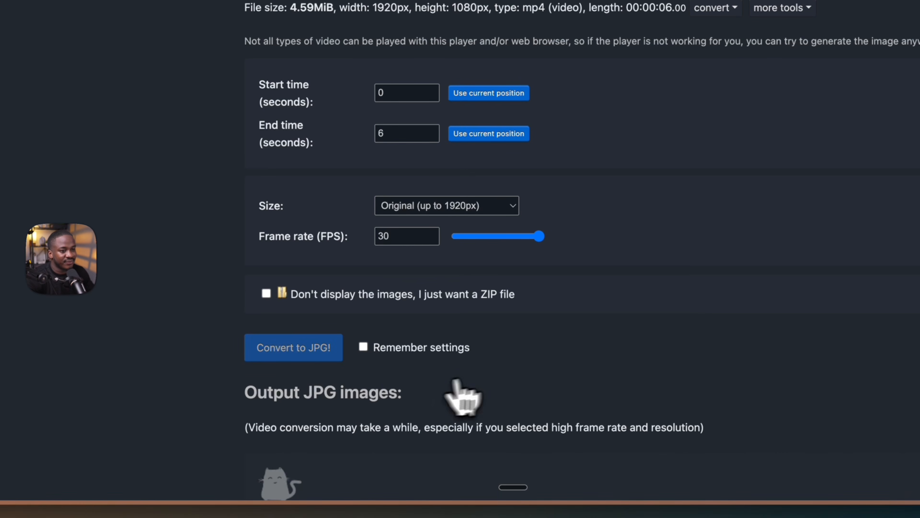
scroll(424, 310, down, 8)
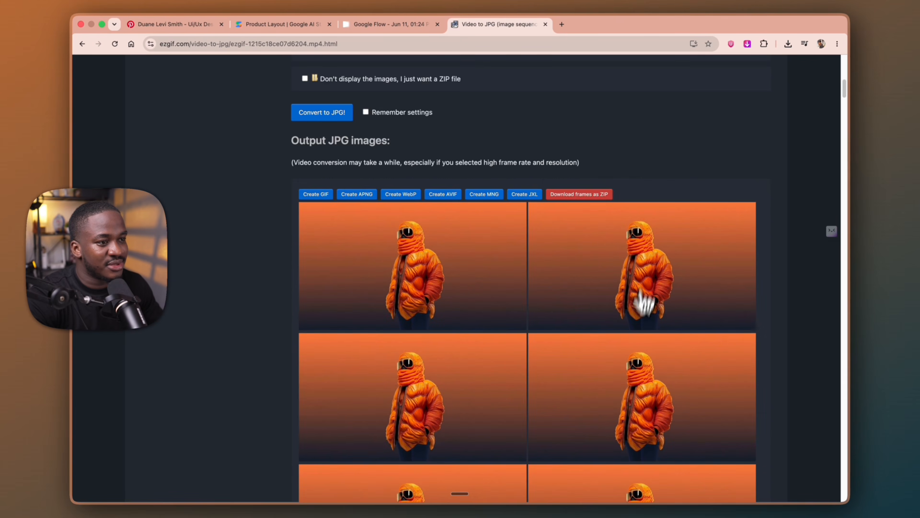
scroll(609, 384, down, 6)
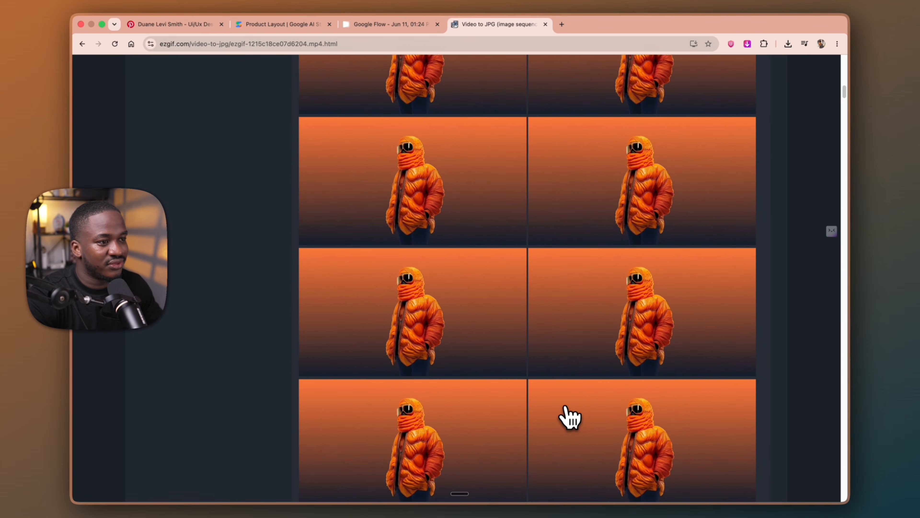
scroll(569, 417, up, 8)
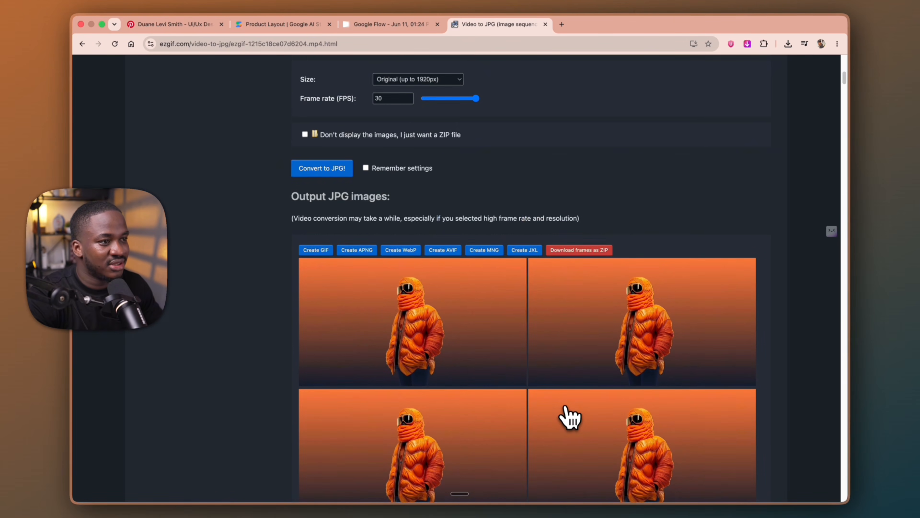
Return to AI Studio and review the updated details section and the page's scrolling in the preview
click(399, 28)
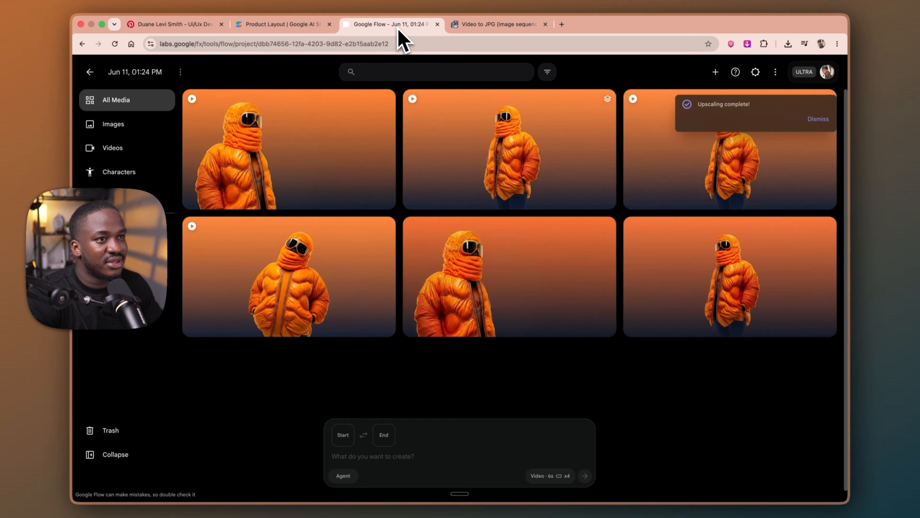
click(286, 26)
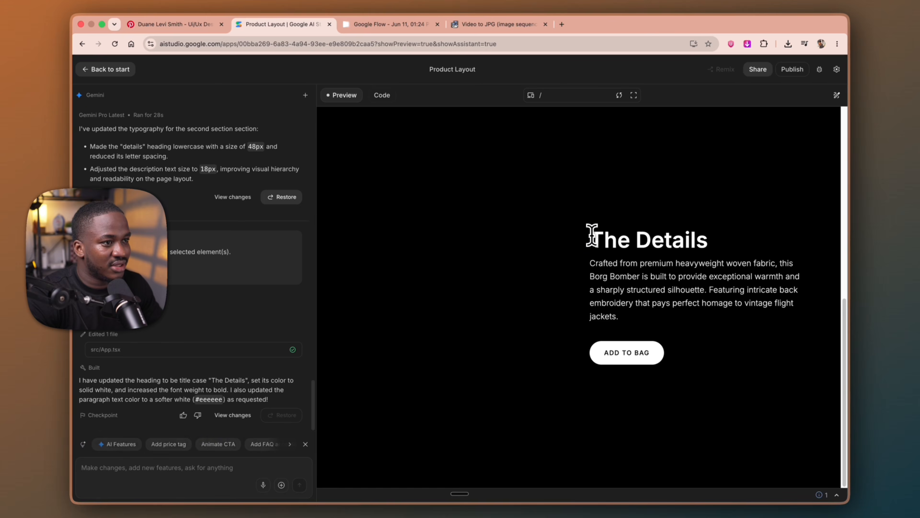
scroll(688, 246, up, 5)
scroll(634, 286, down, 5)
scroll(583, 323, up, 3)
scroll(581, 354, down, 3)
scroll(573, 384, up, 3)
scroll(567, 383, down, 3)
scroll(565, 387, up, 3)
scroll(567, 388, down, 3)
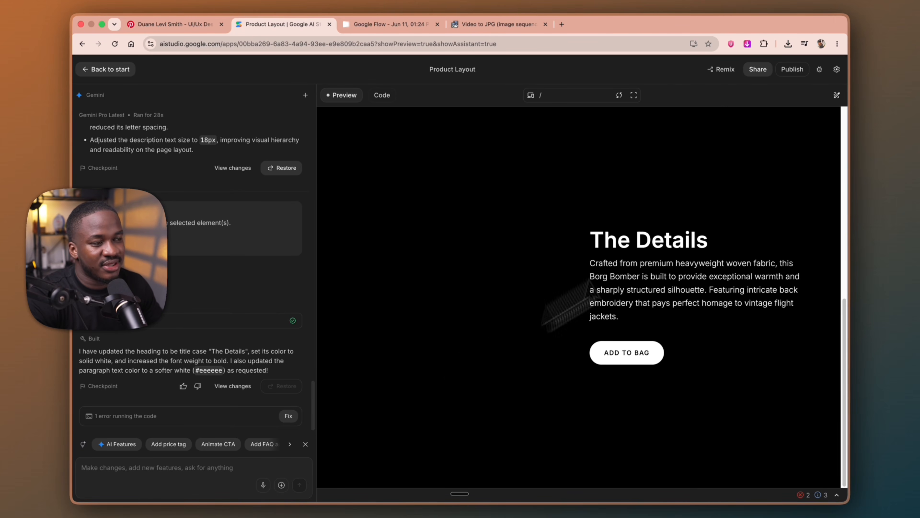
Select the details div, then dictate and send a request to animate it very smoothly from the bottom on scroll, repeating when scrolling up and down
click(837, 95)
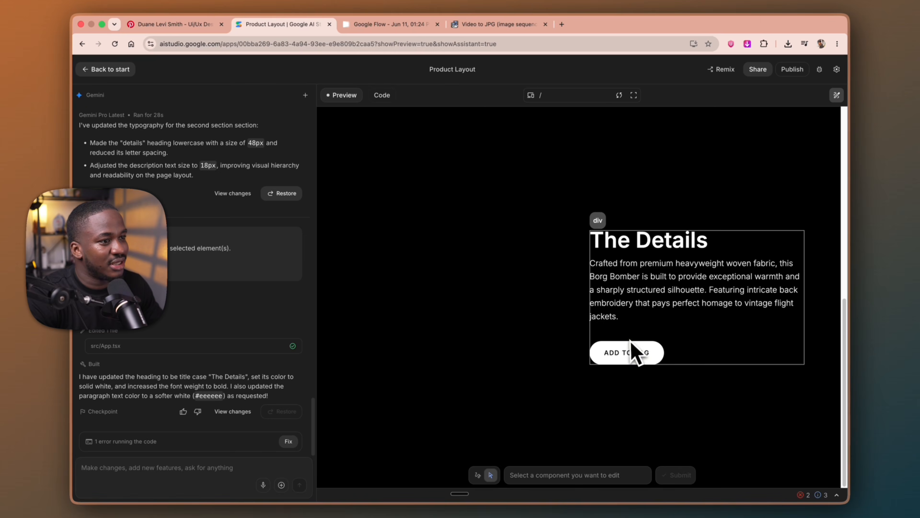
click(667, 334)
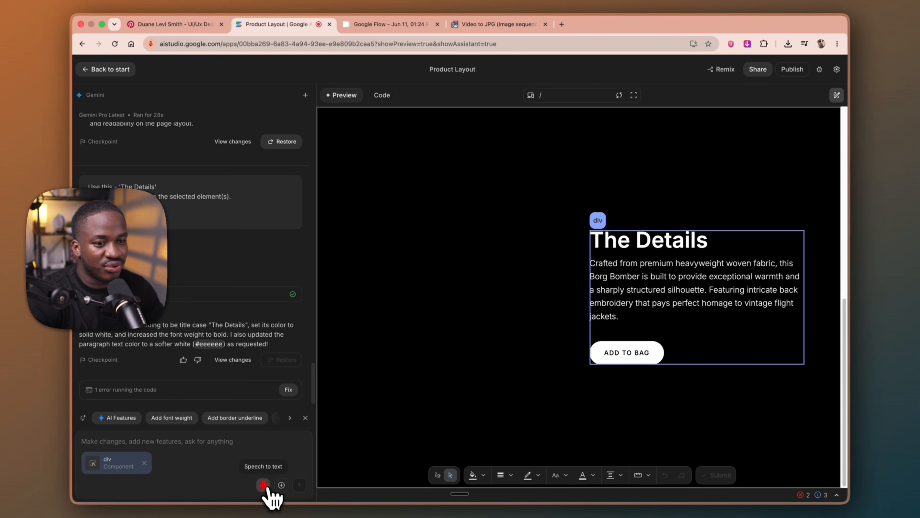
click(263, 484)
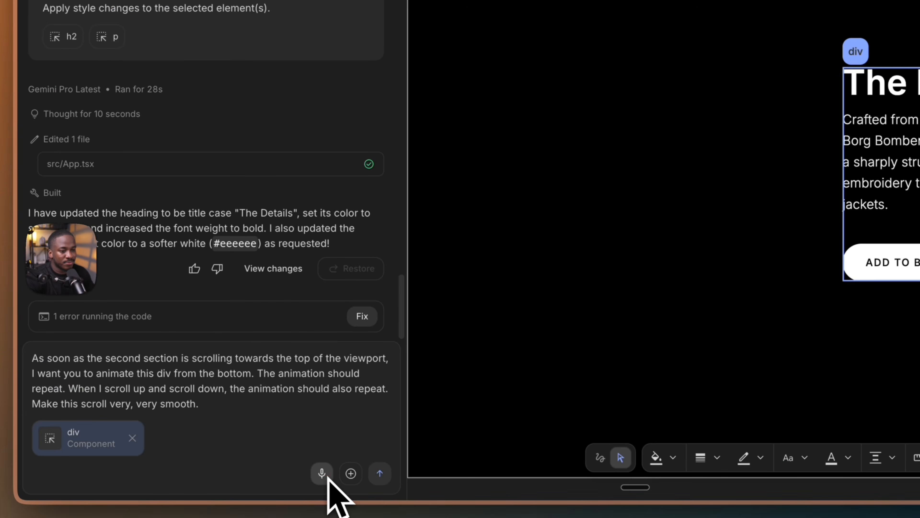
click(380, 473)
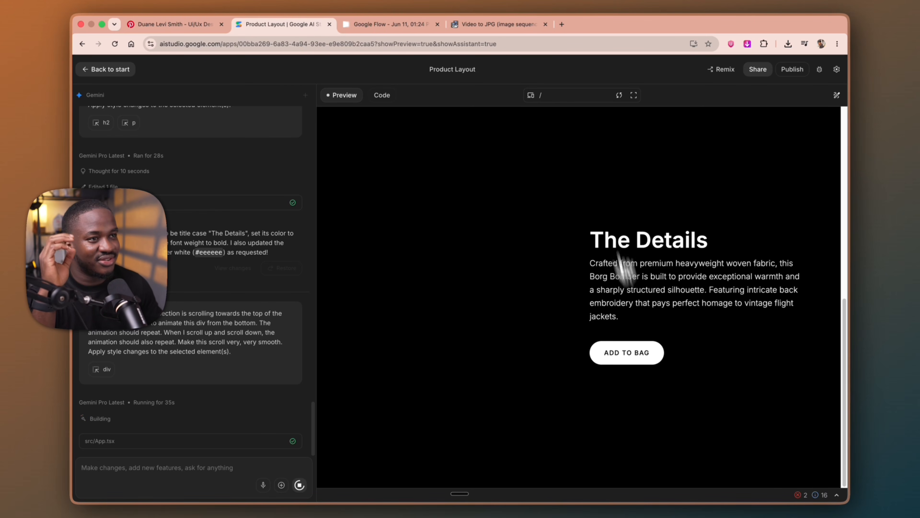
Switch to the ezgif results and download all converted JPG frames as a ZIP
click(505, 28)
scroll(502, 308, down, 12)
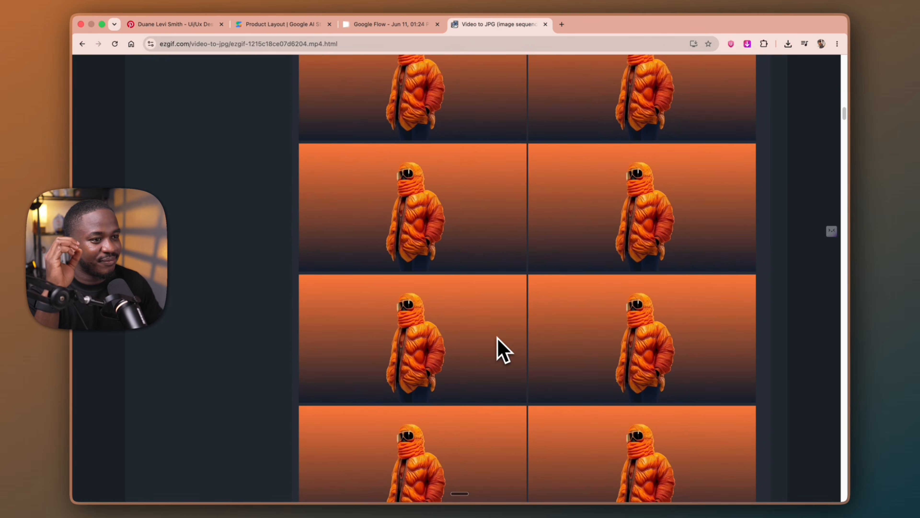
scroll(495, 341, down, 15)
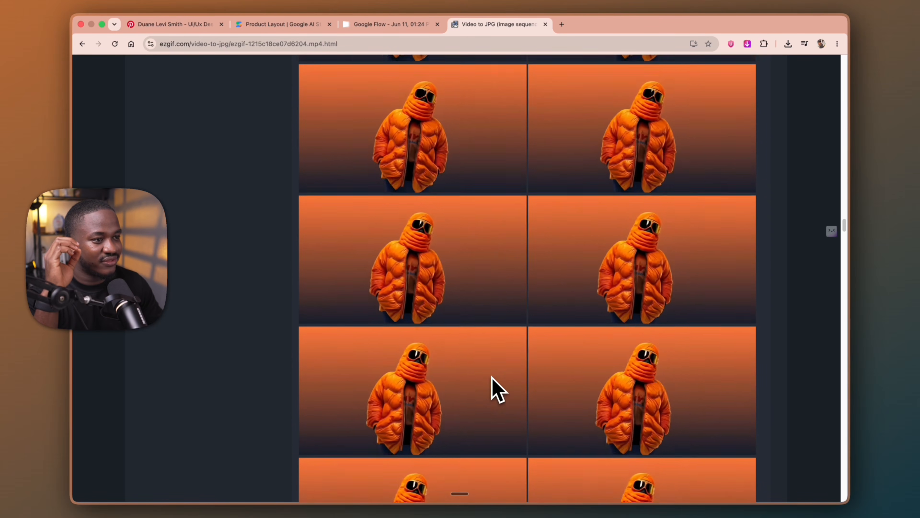
scroll(493, 378, down, 20)
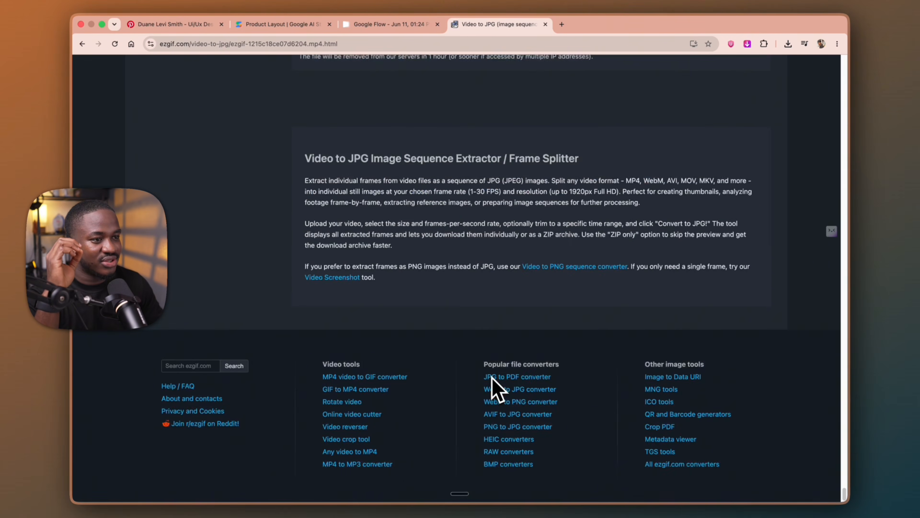
scroll(492, 376, up, 6)
click(585, 349)
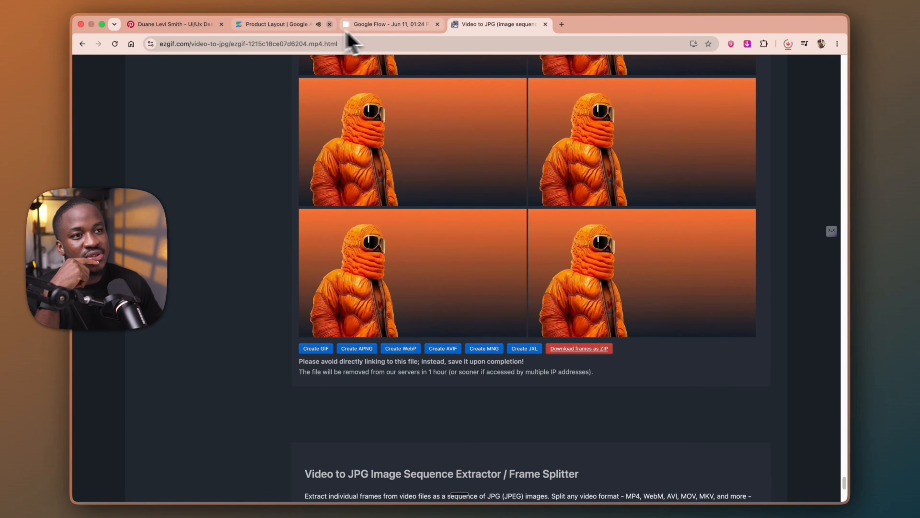
Return to AI Studio and check the details section's reveal animation by scrolling the preview down and up
click(308, 26)
scroll(572, 341, down, 5)
scroll(571, 350, down, 5)
scroll(571, 350, up, 5)
scroll(571, 350, down, 3)
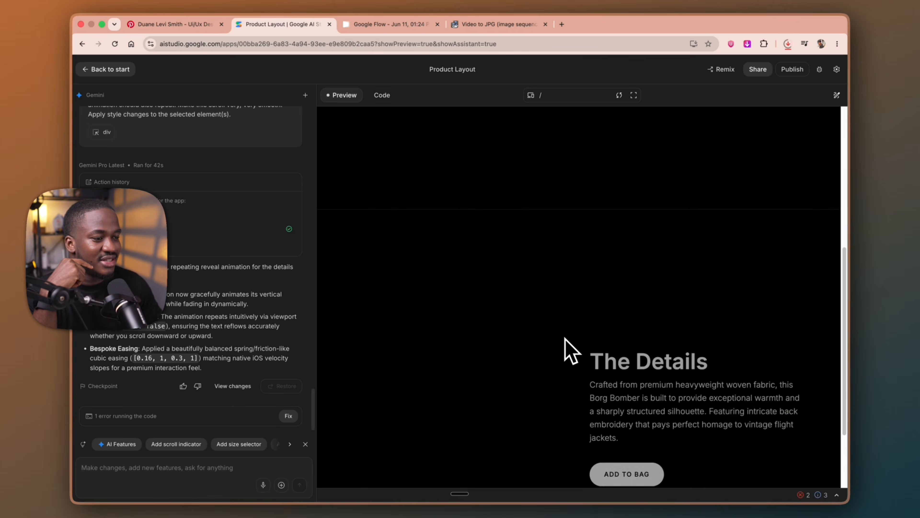
scroll(571, 350, up, 5)
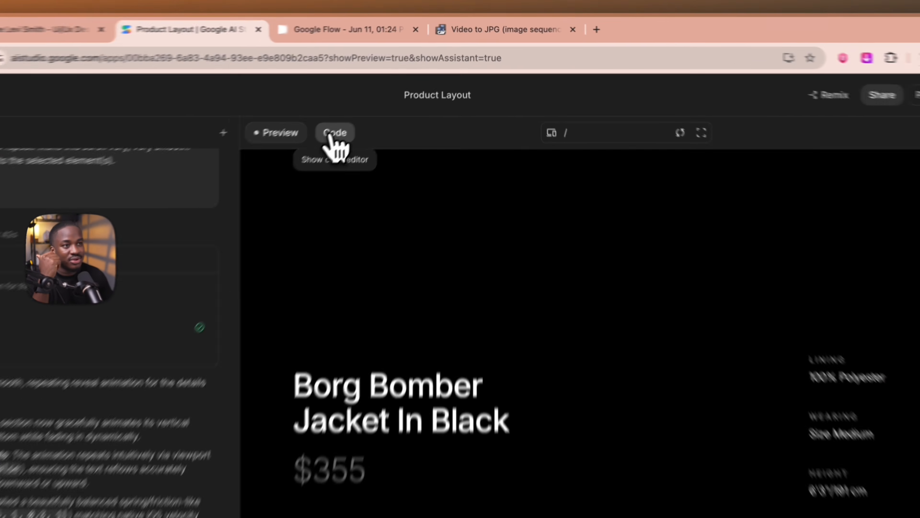
Show the project's code and export the project as a .zip file
click(381, 95)
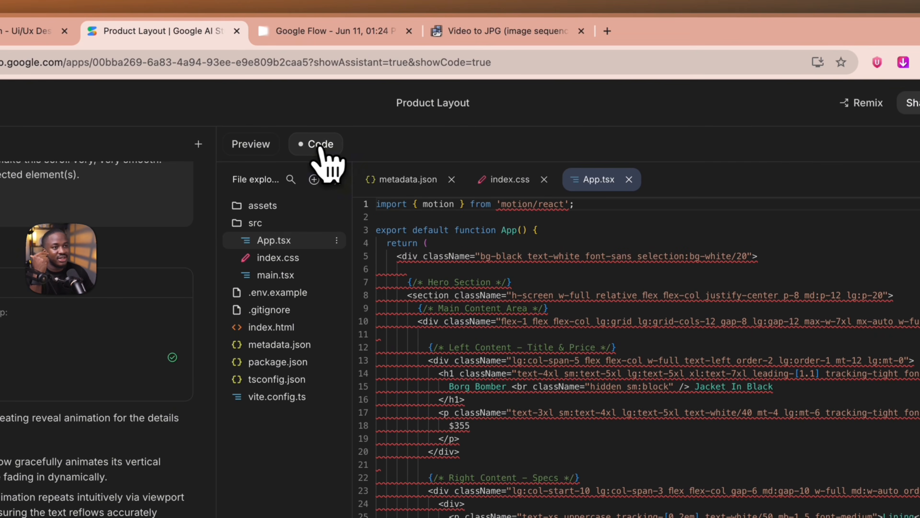
click(864, 147)
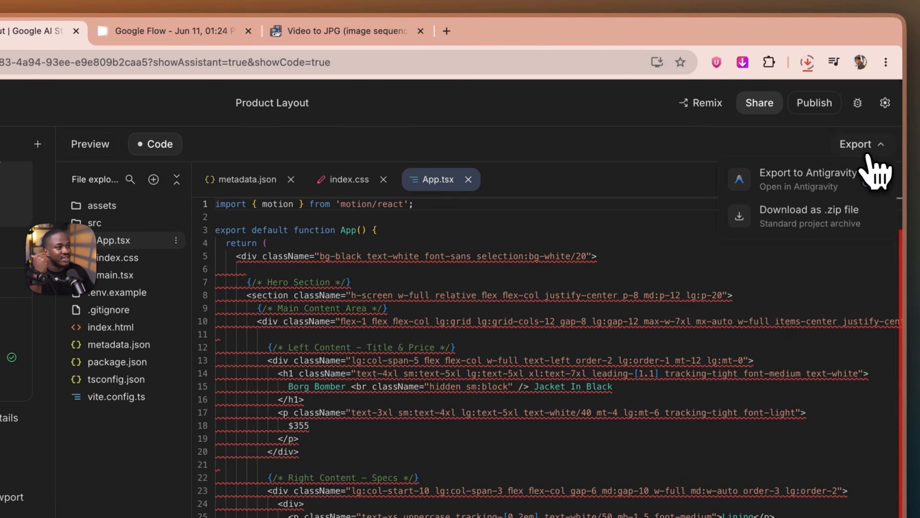
click(815, 221)
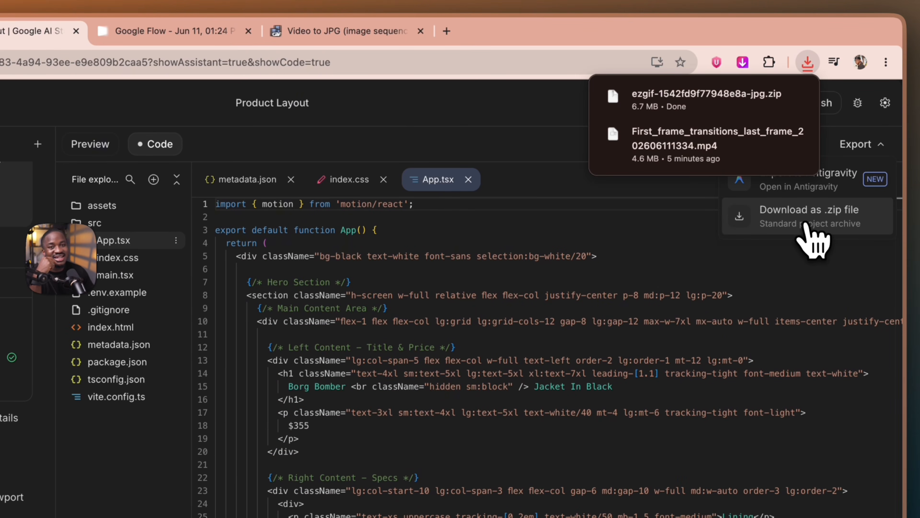
click(805, 224)
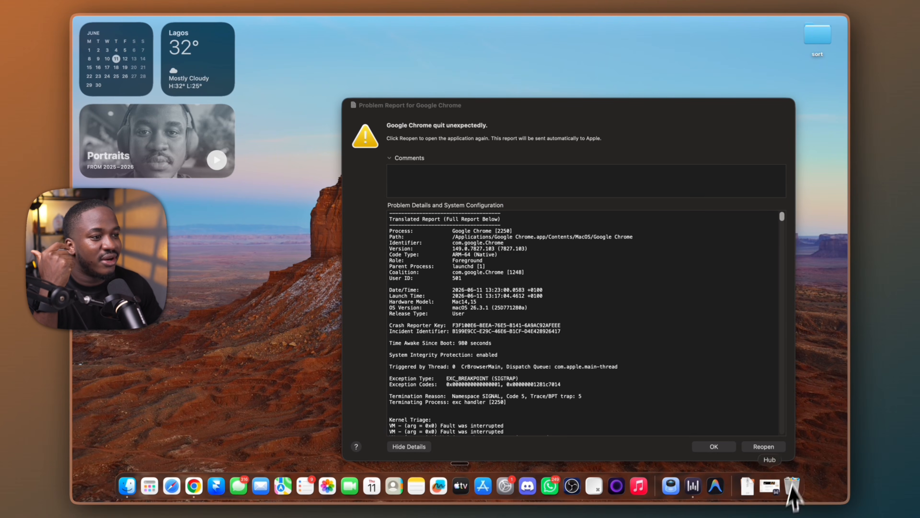
Dismiss the Chrome problem report and create a new folder named Youtube in Finder's Downloads
click(717, 448)
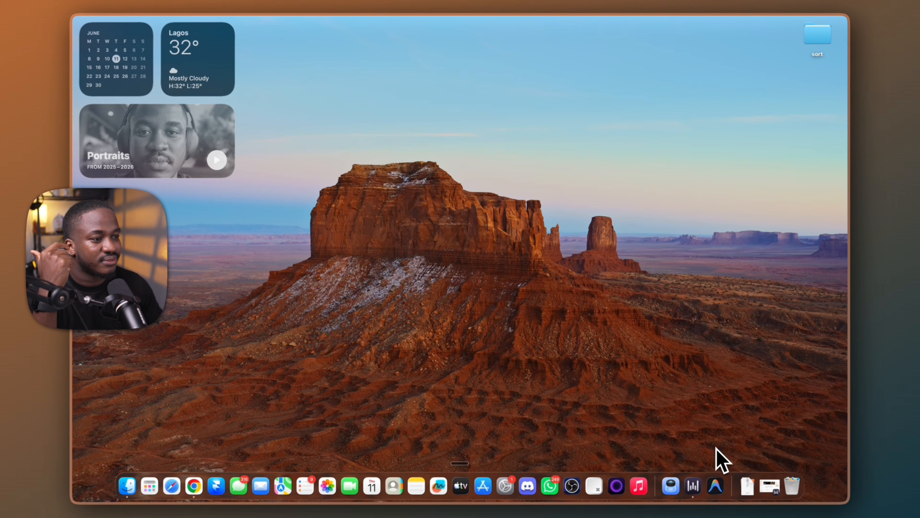
click(127, 488)
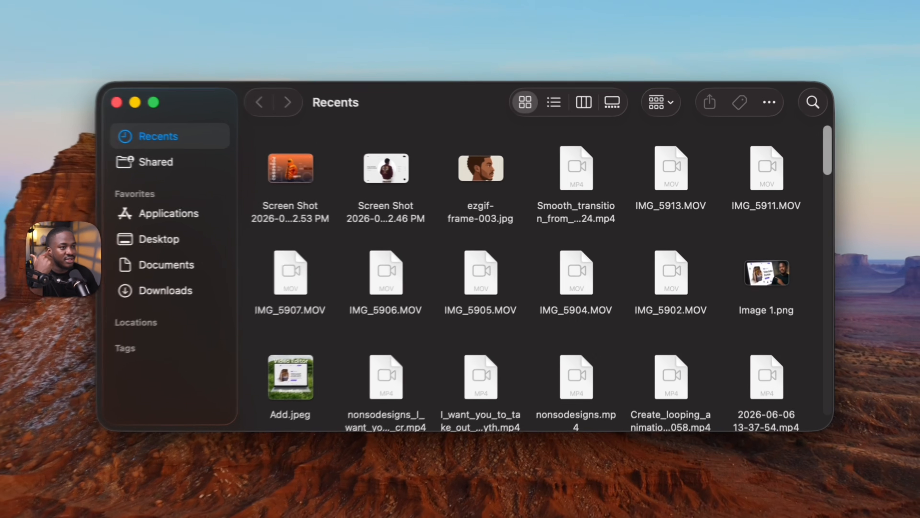
click(163, 292)
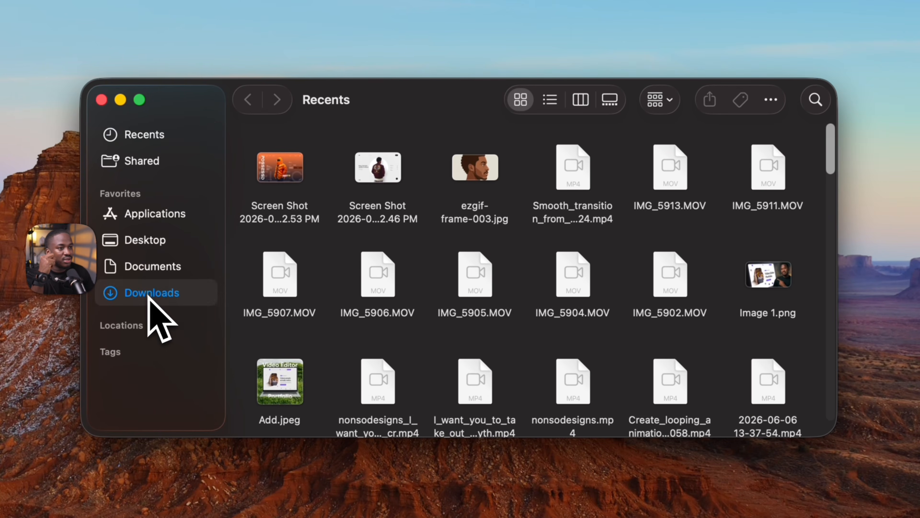
right_click(278, 328)
click(328, 342)
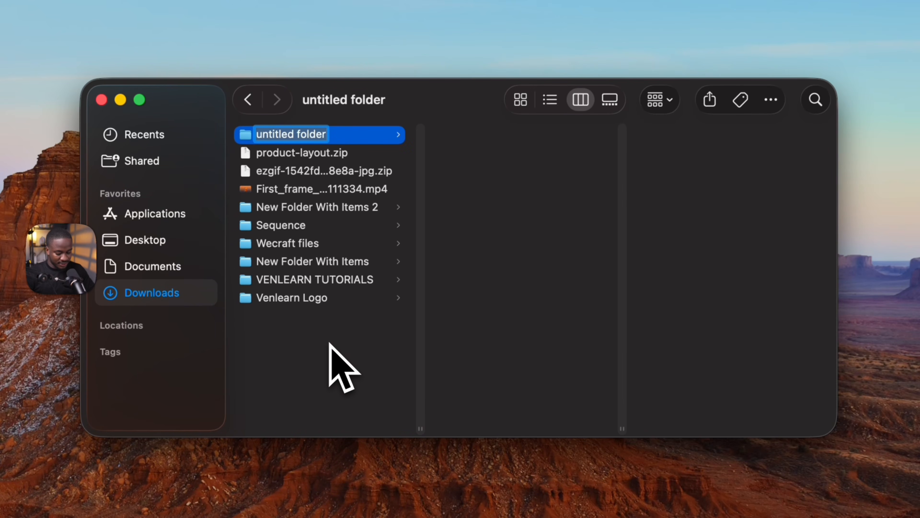
text(Yo)
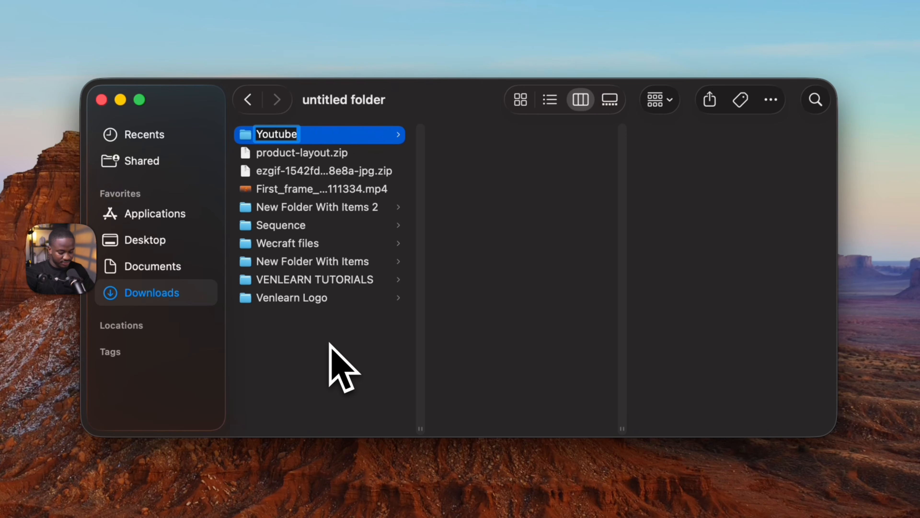
text(utube)
click(287, 405)
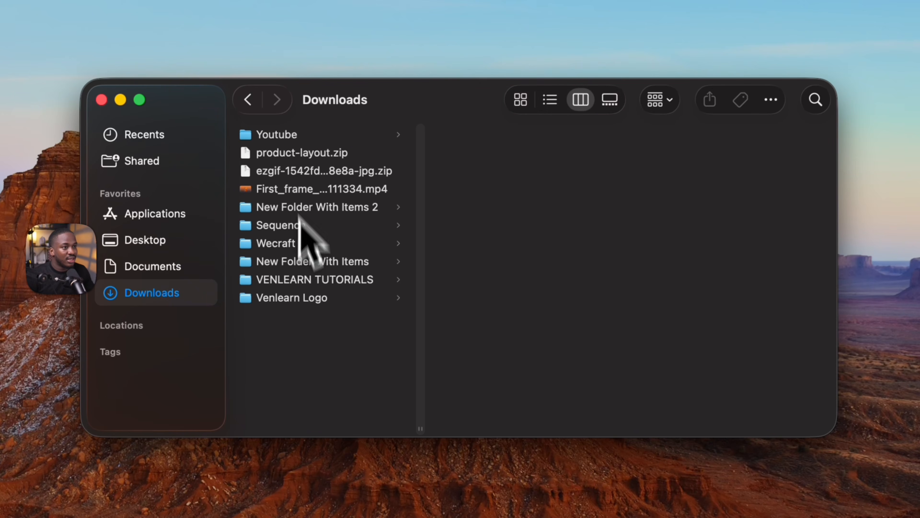
Extract product-layout.zip and move the extracted product-layout folder into the Youtube folder
double_click(295, 154)
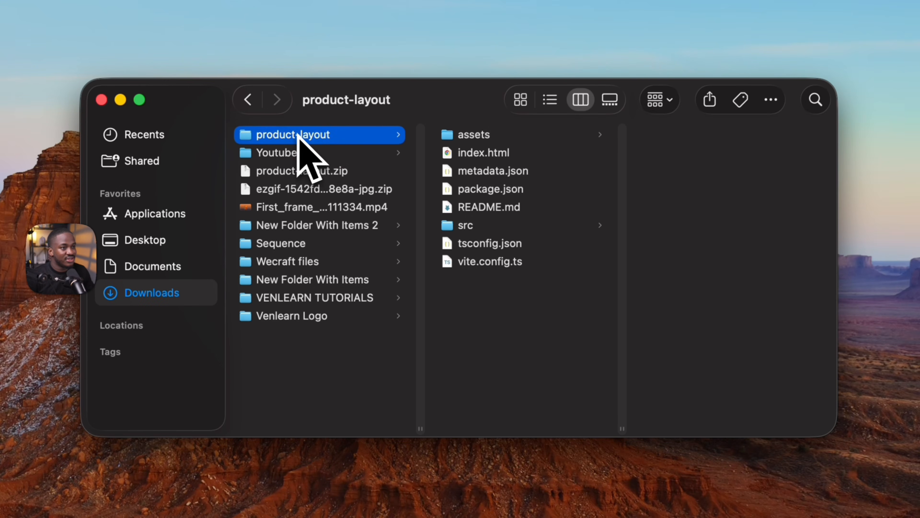
drag(310, 135, 520, 189)
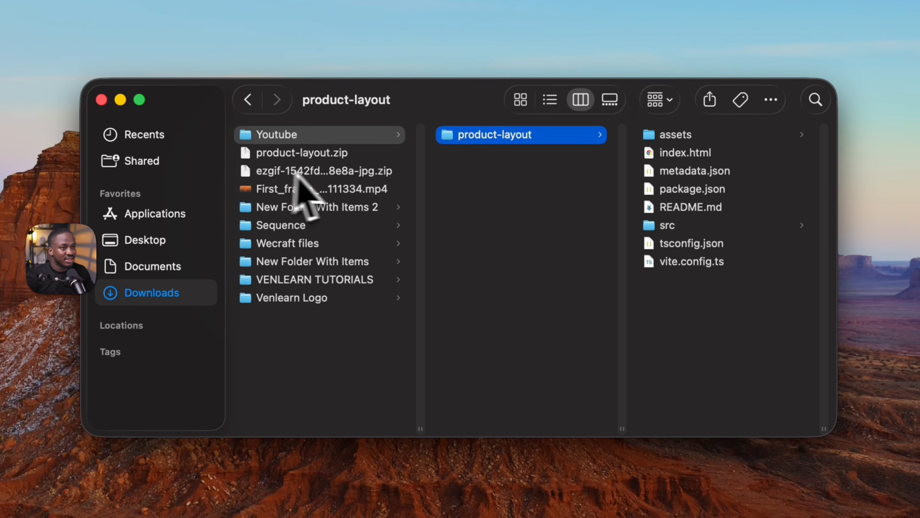
Extract the ezgif JPG archive and rename the extracted frames folder to "Image sequence"
double_click(318, 174)
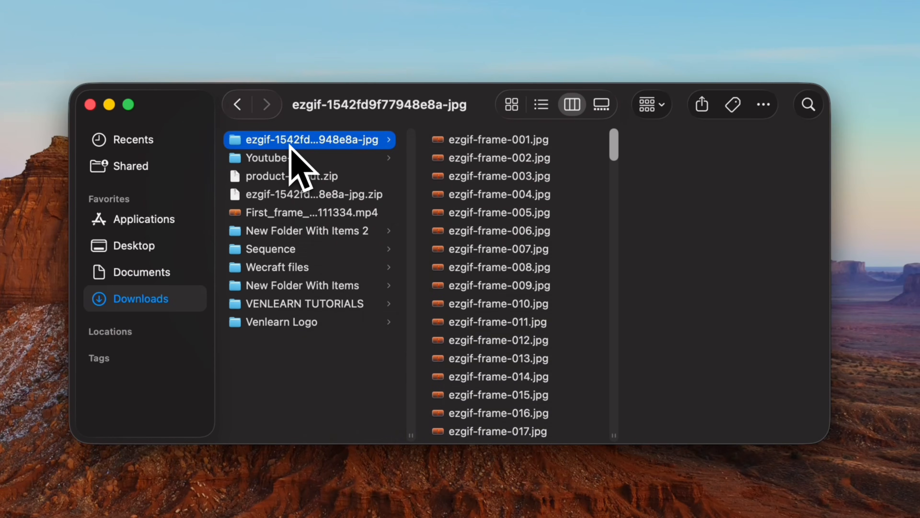
right_click(291, 143)
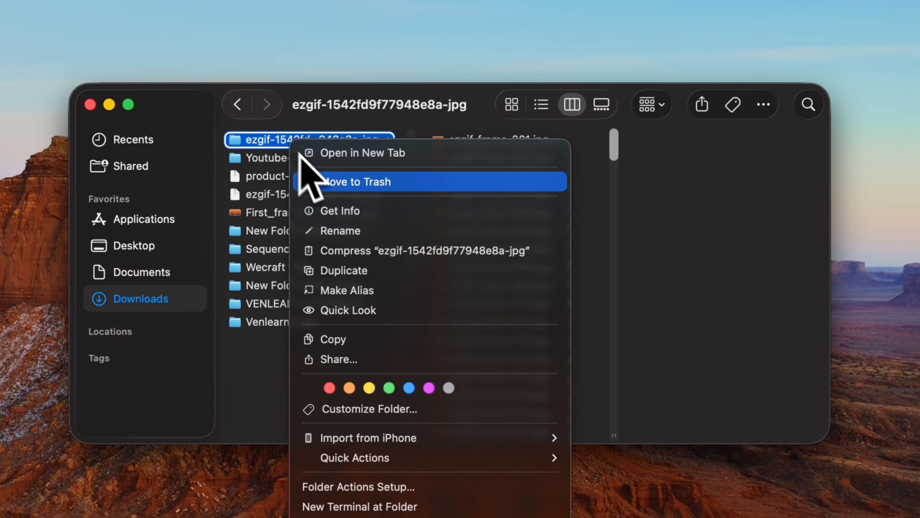
click(341, 235)
key(BackSpace)
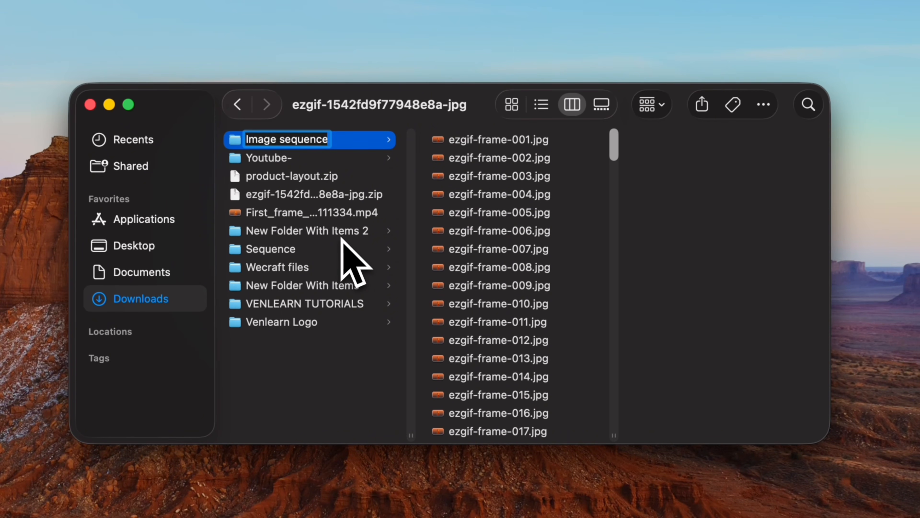
click(328, 363)
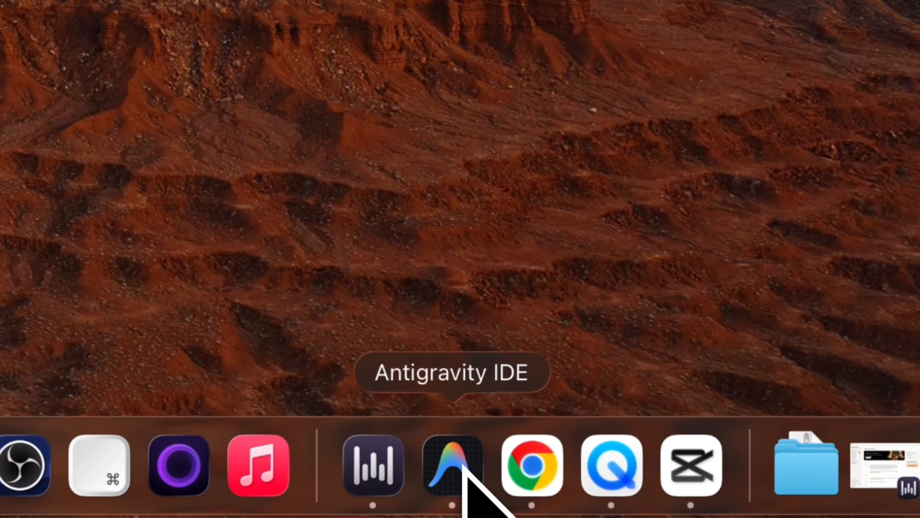
Switch to Antigravity IDE and open the Youtube- folder from Downloads as the workspace
click(464, 469)
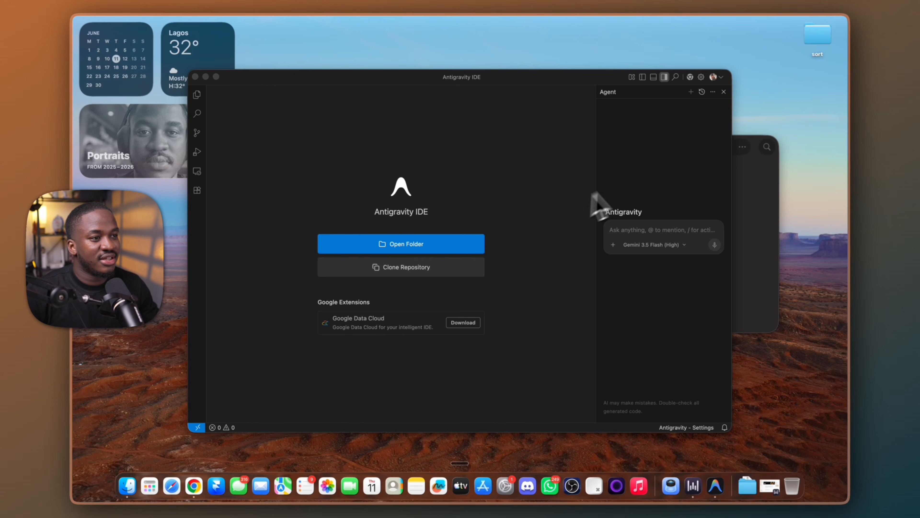
click(630, 230)
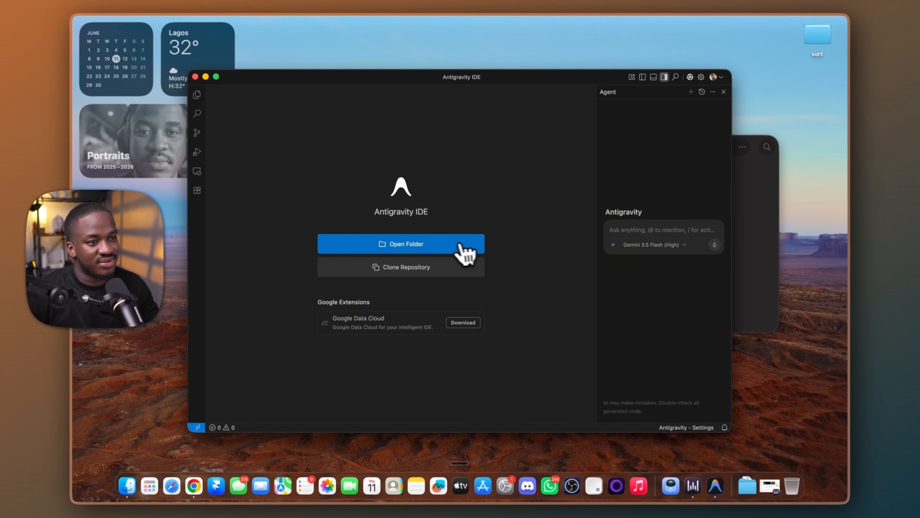
click(431, 247)
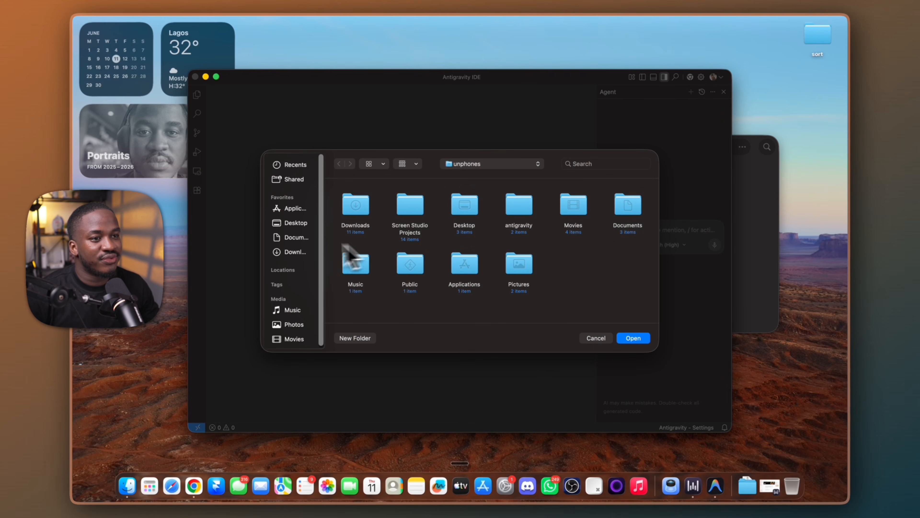
click(294, 253)
click(413, 214)
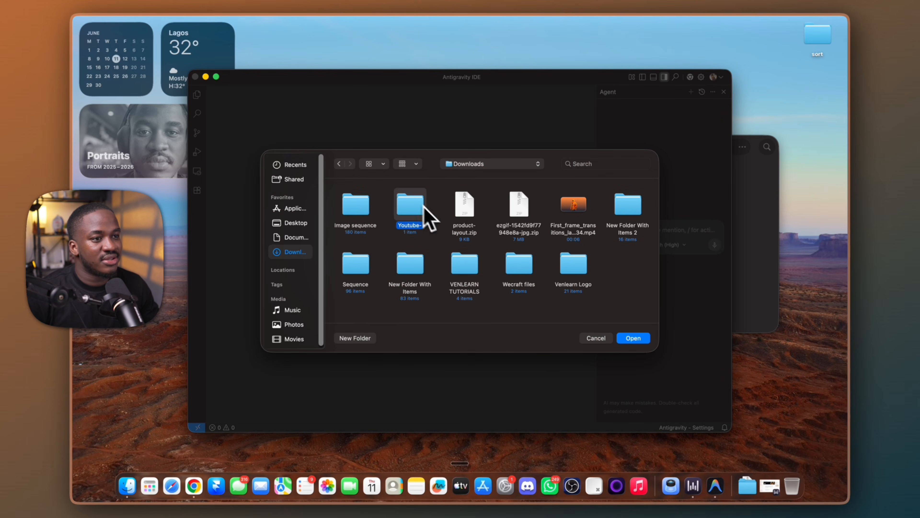
click(620, 339)
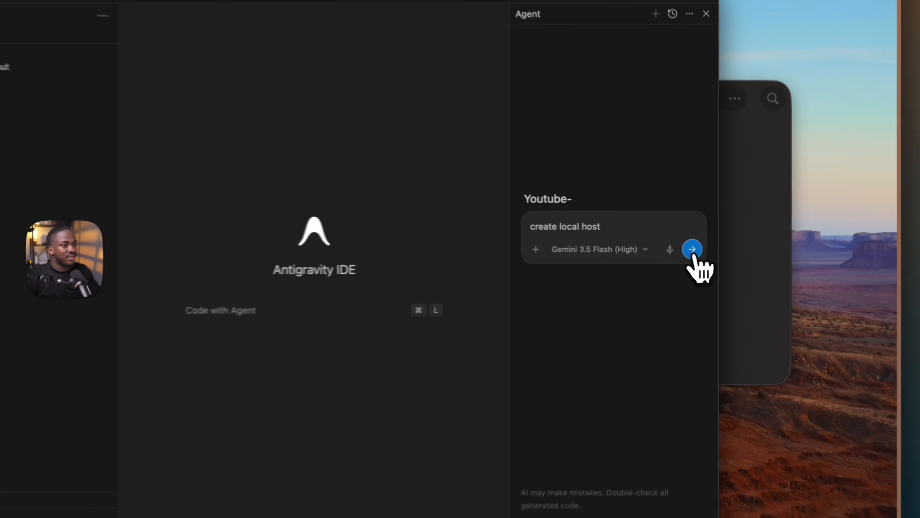
Send the agent the prompt "create local host" and always allow its npm run command so the dev server starts
click(714, 244)
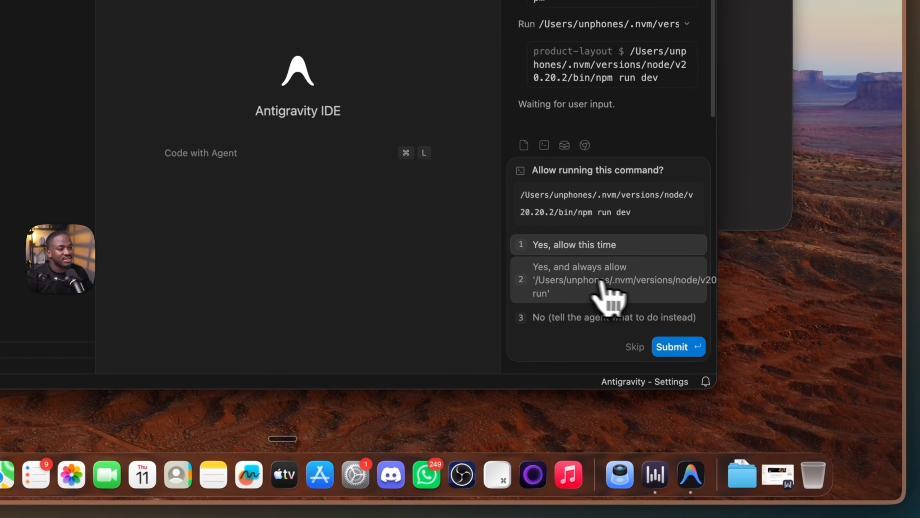
click(670, 366)
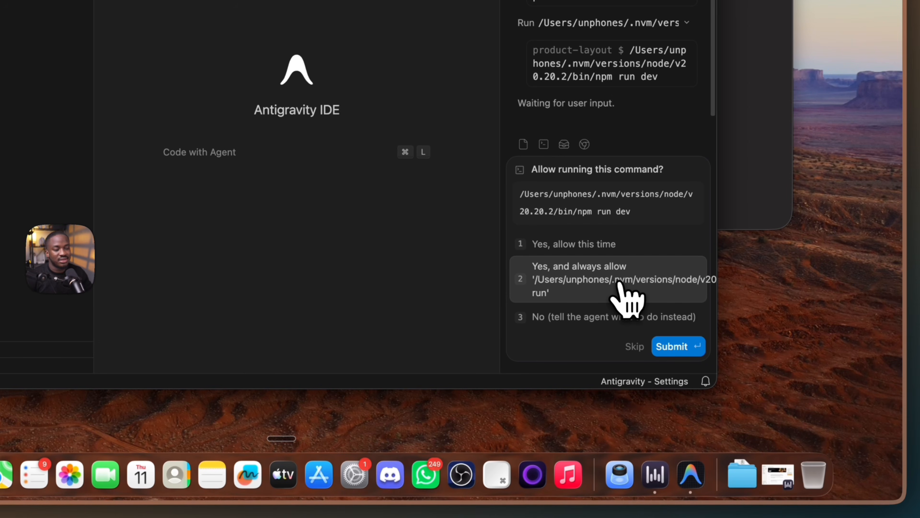
click(670, 347)
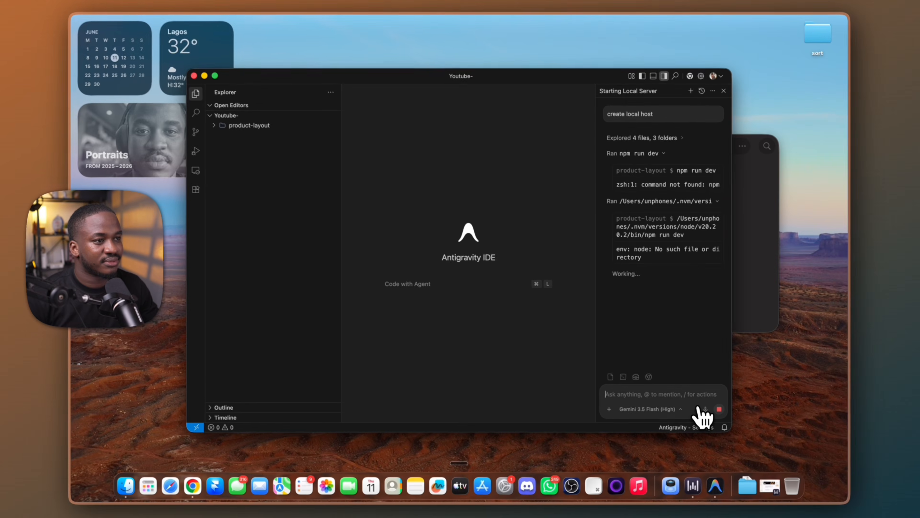
click(699, 408)
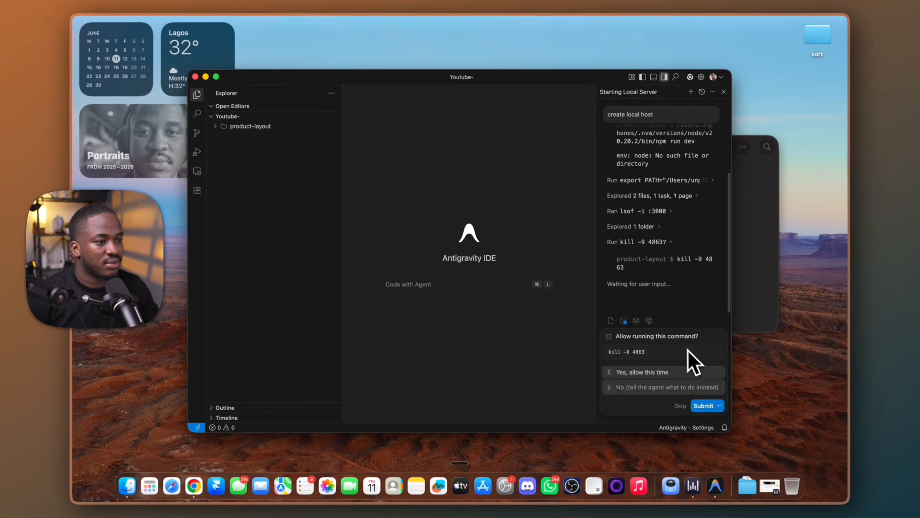
click(704, 400)
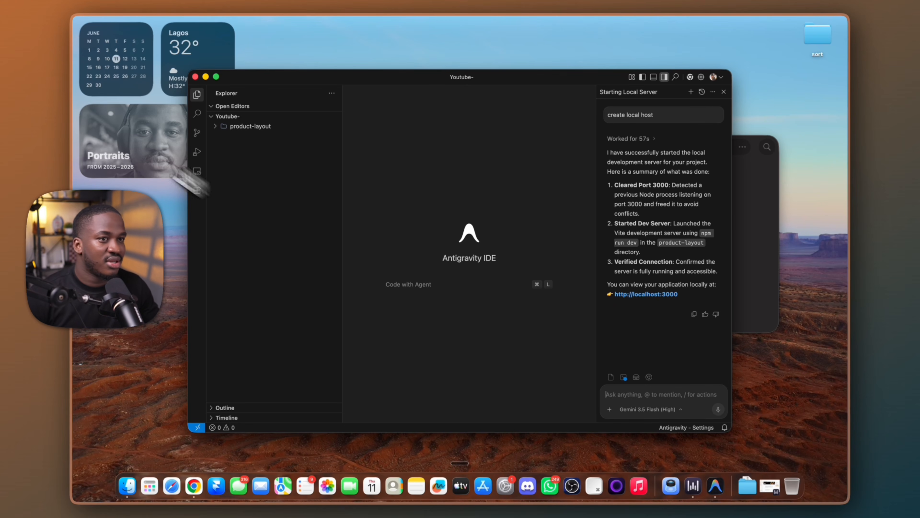
click(216, 77)
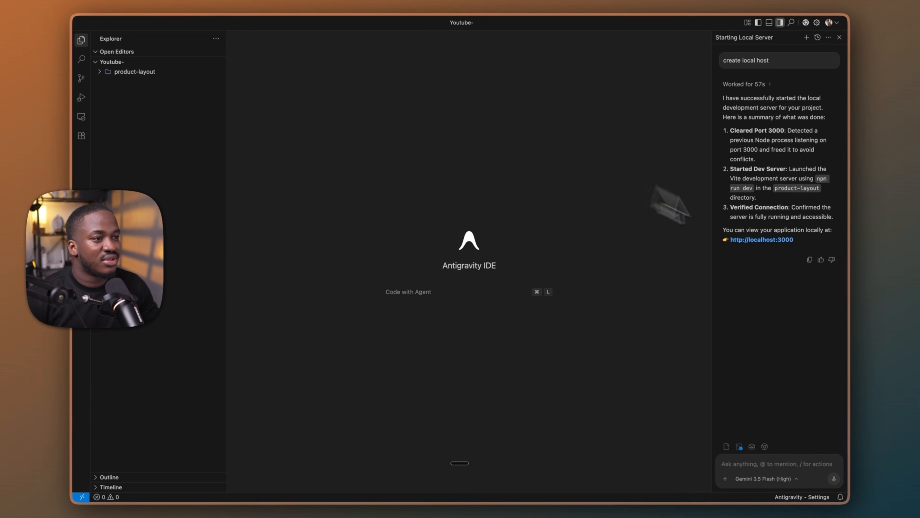
click(761, 243)
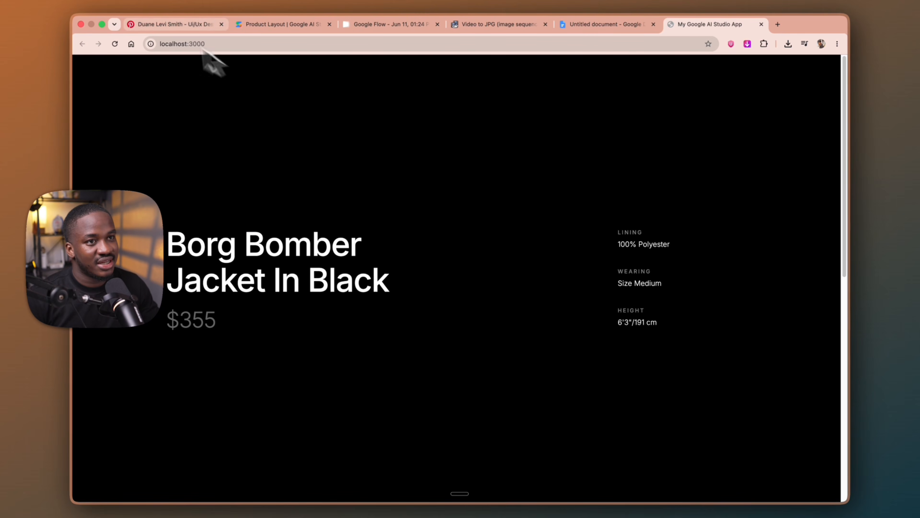
click(230, 47)
click(139, 163)
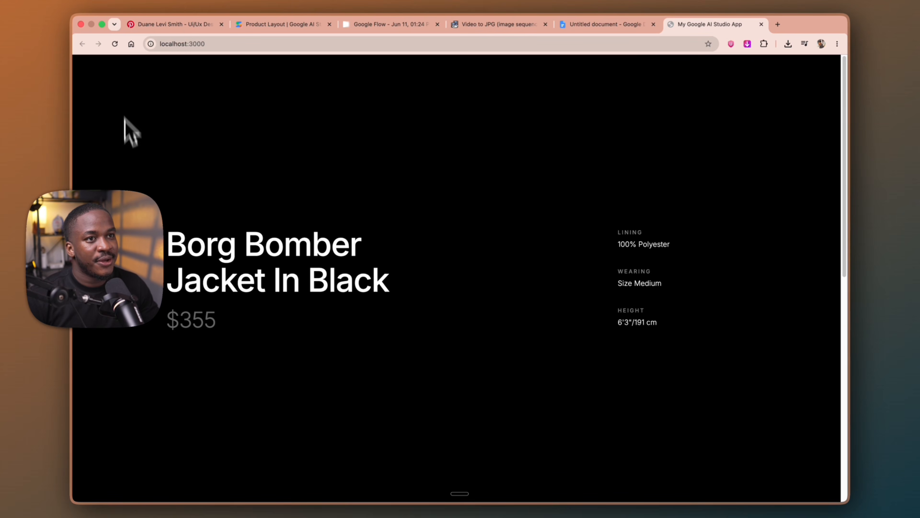
Review the jacket page served at localhost:3000 from the hero to the section below it
scroll(168, 263, down, 5)
scroll(175, 288, up, 5)
scroll(169, 308, down, 5)
scroll(168, 322, up, 5)
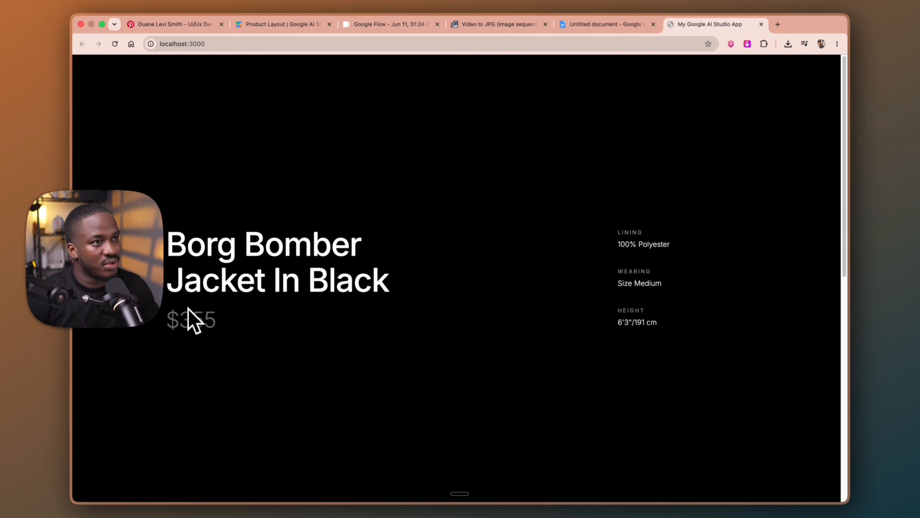
Copy the "Image sequence" folder from Downloads in Finder into the Youtube- workspace in Antigravity IDE, confirming the paste
key(ctrl+Left)
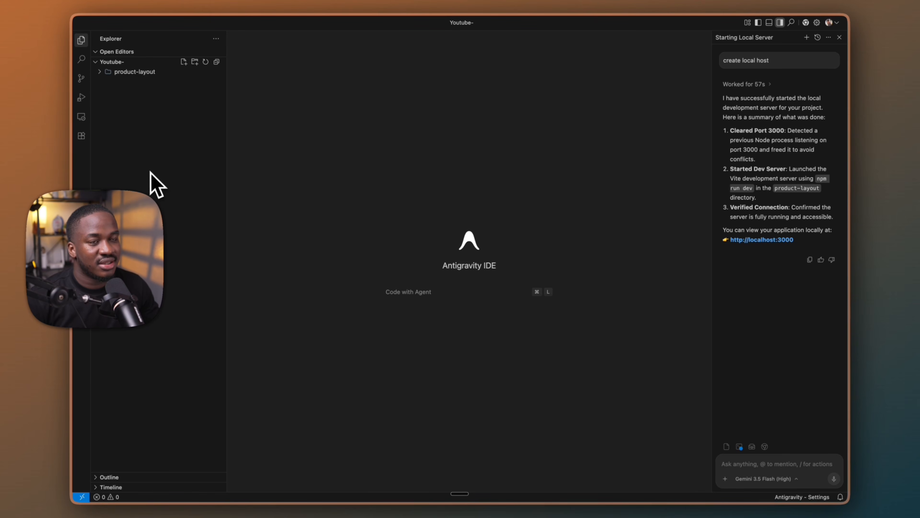
key(ctrl+Left)
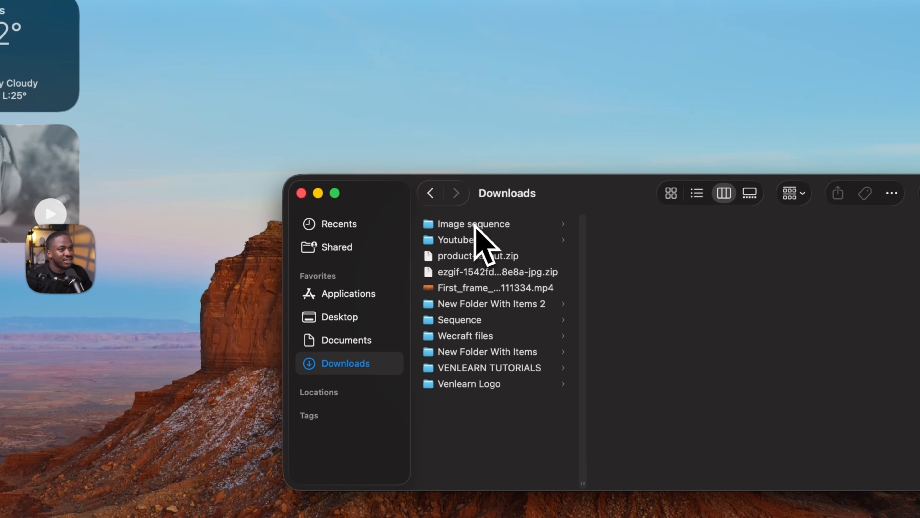
click(483, 166)
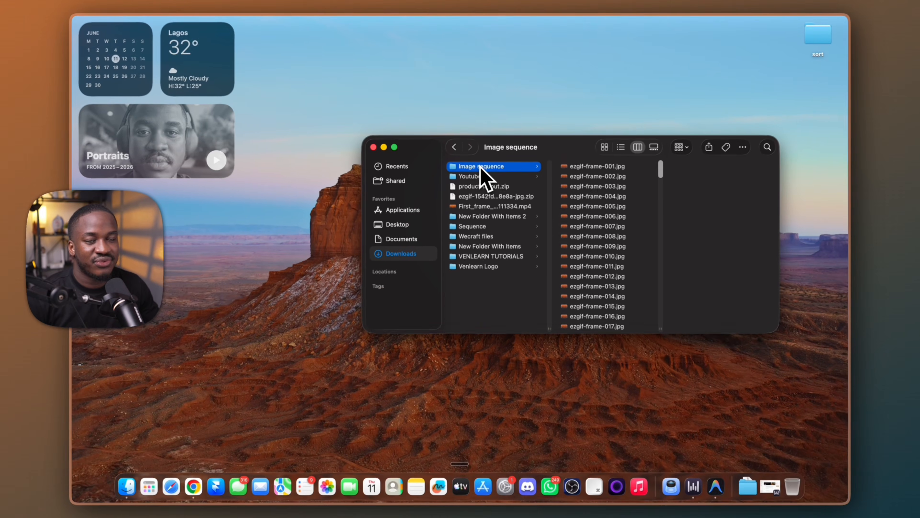
key(ctrl+Right)
drag(212, 203, 115, 185)
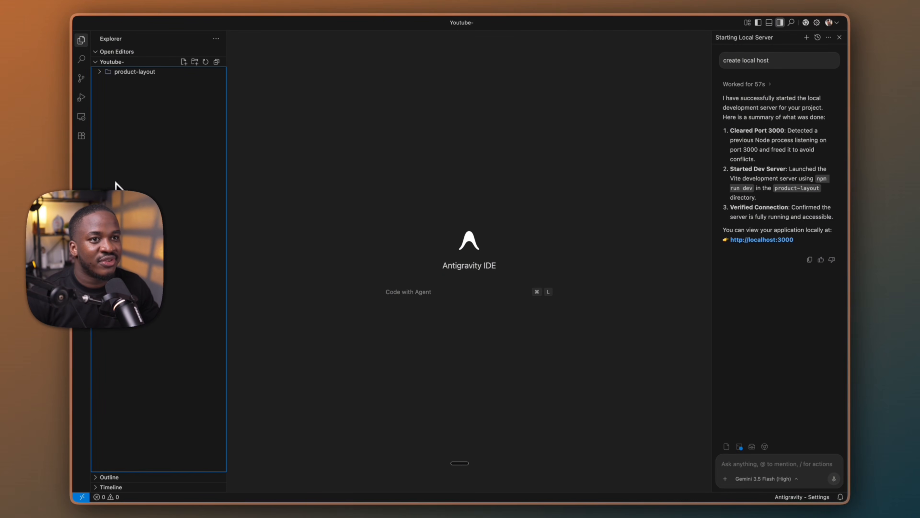
drag(120, 66, 116, 145)
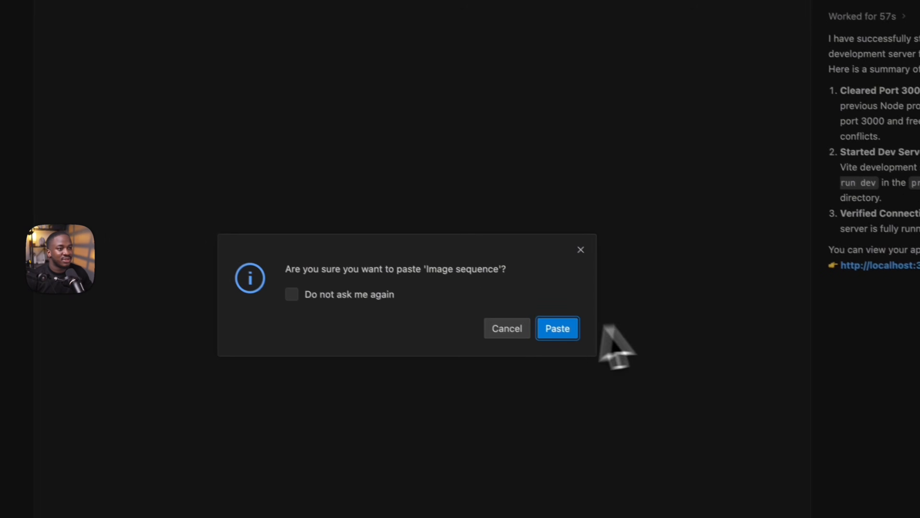
click(560, 324)
click(186, 303)
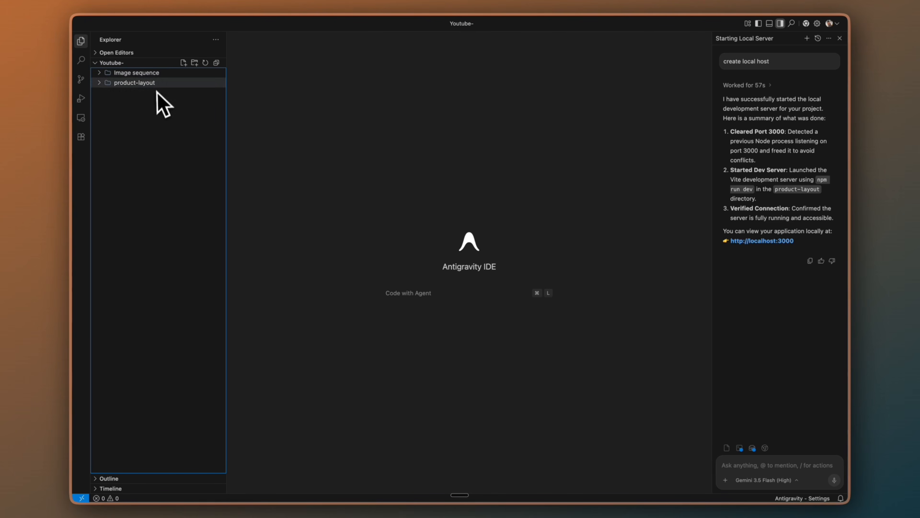
Switch to the Google Docs document and select the whole "Scroll Sequence Hero Setup" prompt text below its title
click(741, 467)
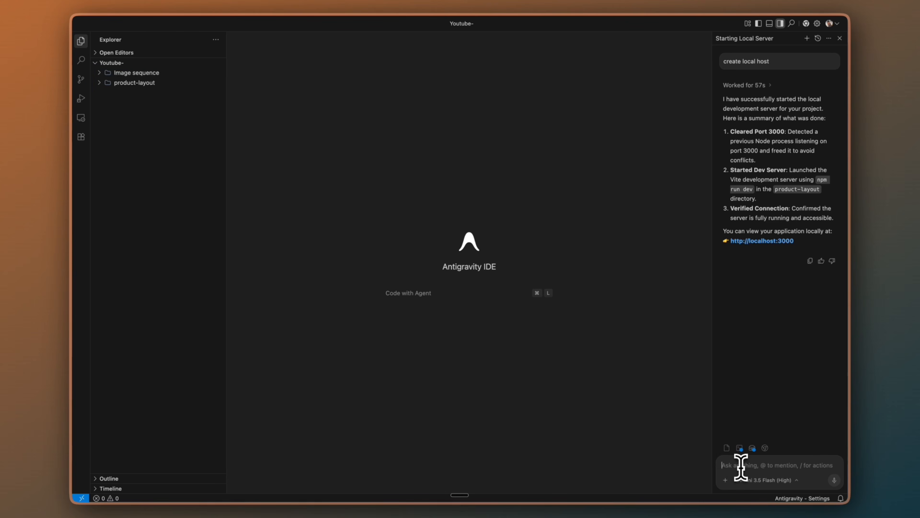
key(ctrl+Right)
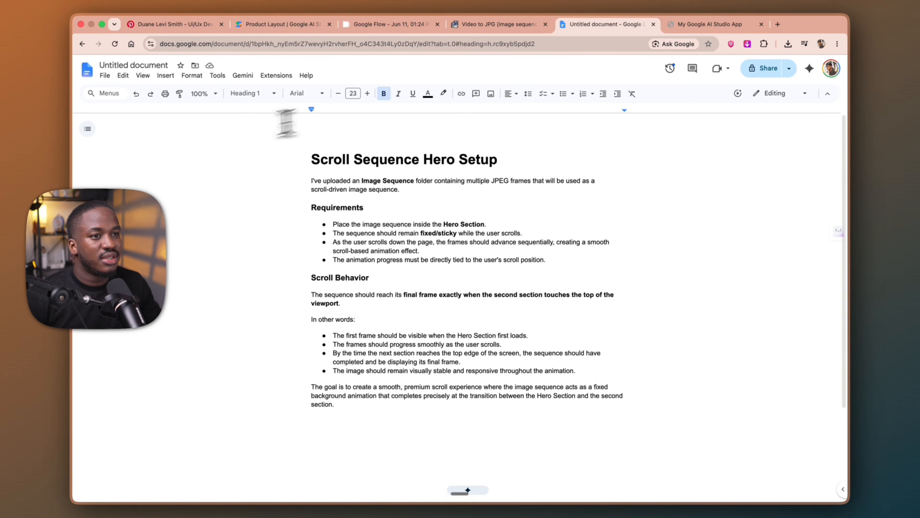
drag(313, 180, 705, 473)
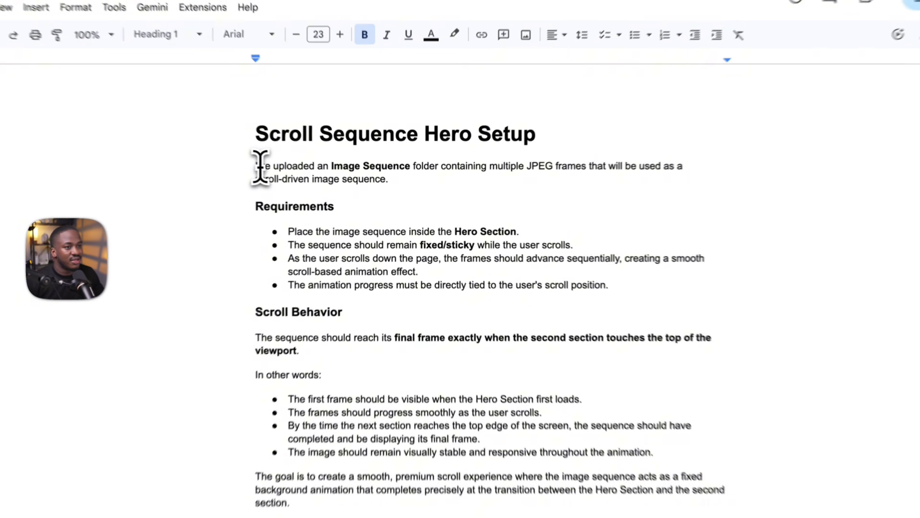
drag(667, 379, 668, 377)
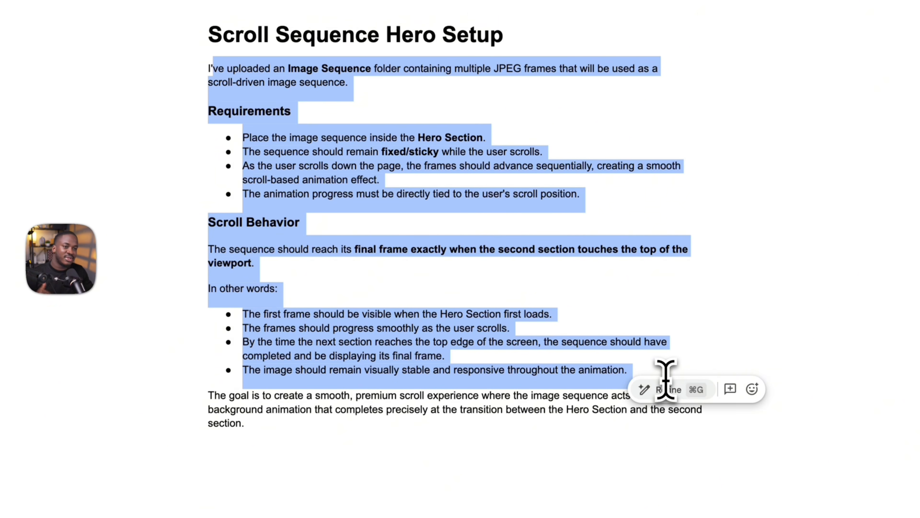
click(112, 108)
drag(172, 67, 492, 446)
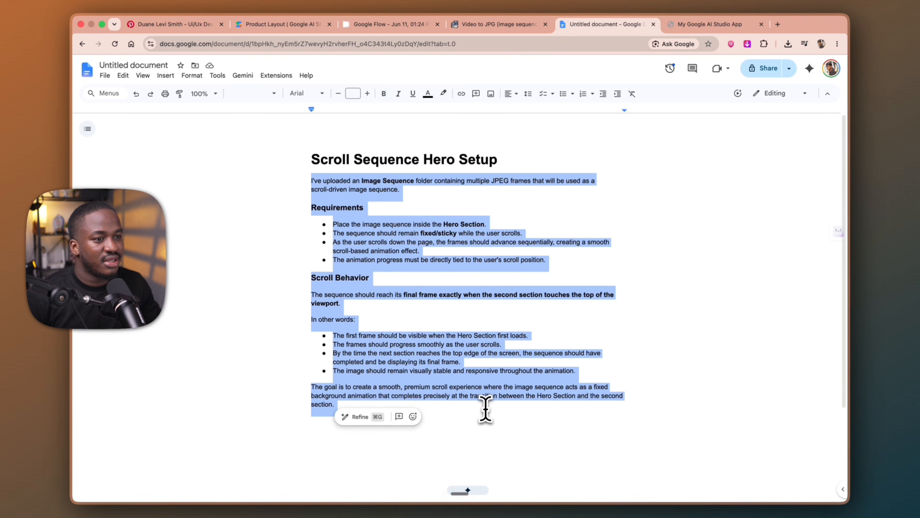
Return to Antigravity IDE and send the agent the copied scroll sequence instructions as a prompt
key(ctrl+Left)
key(ctrl+Right)
key(ctrl+Right)
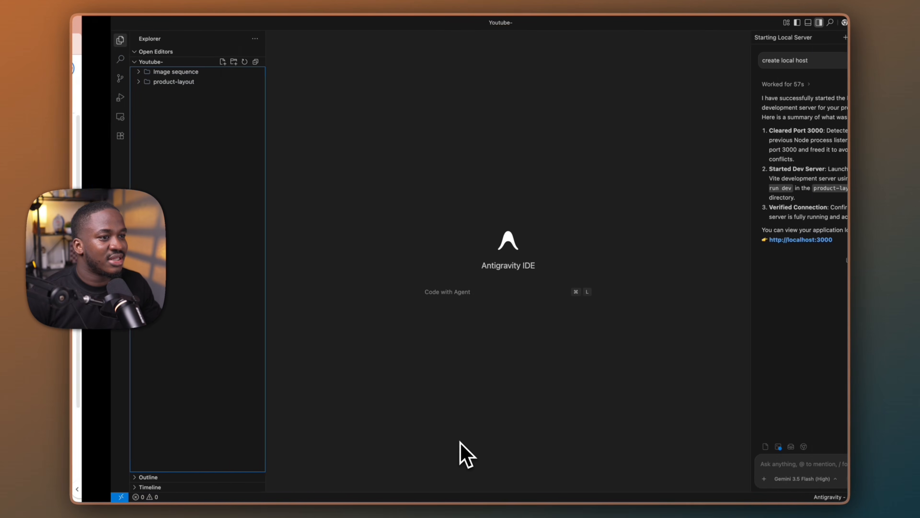
click(754, 465)
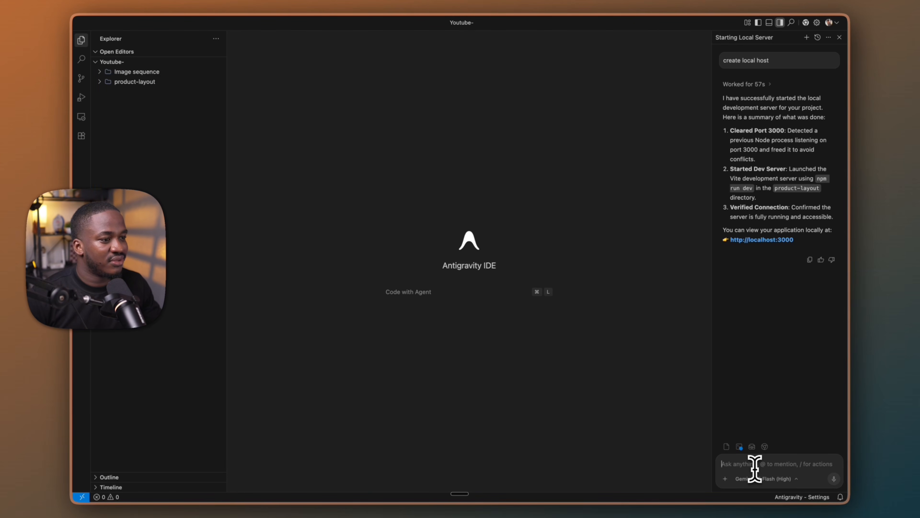
key(super+v)
click(835, 478)
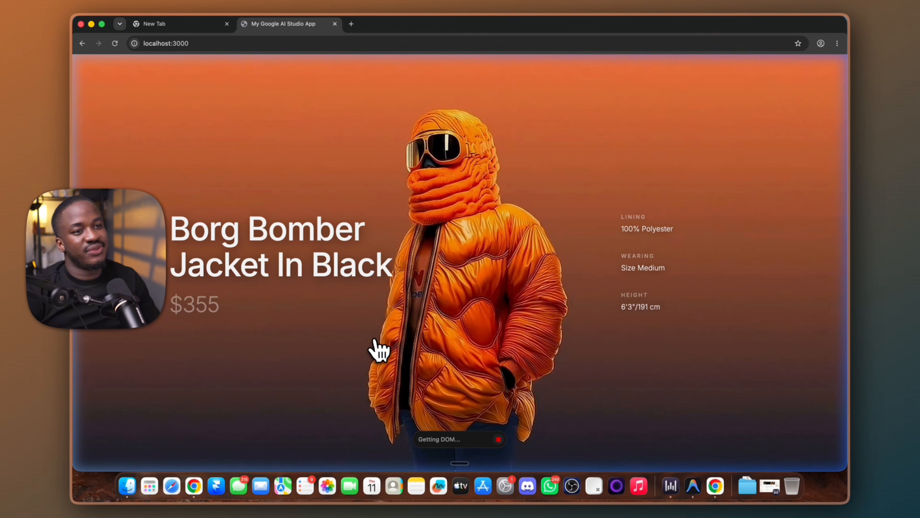
Open the localhost:3000 tab in the browser and examine the jacket scroll animation across the hero and The Details sections
key(ctrl+Right)
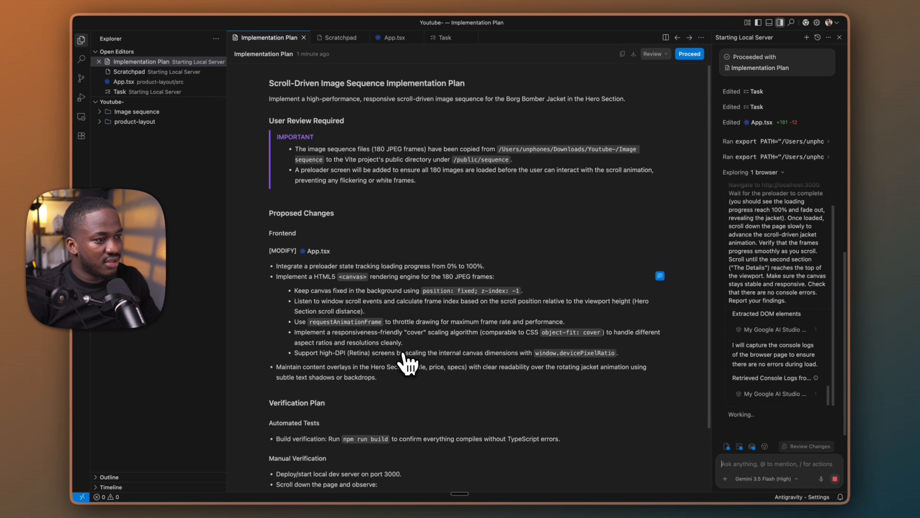
key(ctrl+Left)
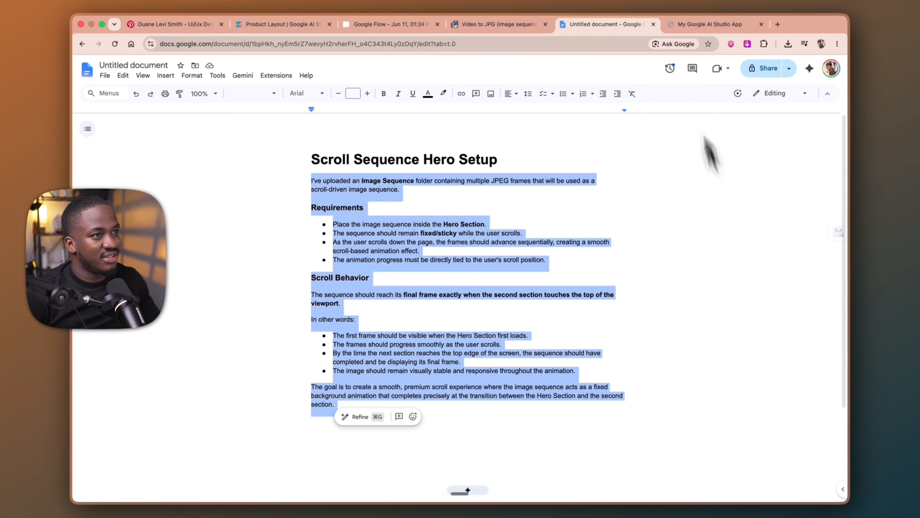
click(674, 34)
scroll(464, 318, down, 15)
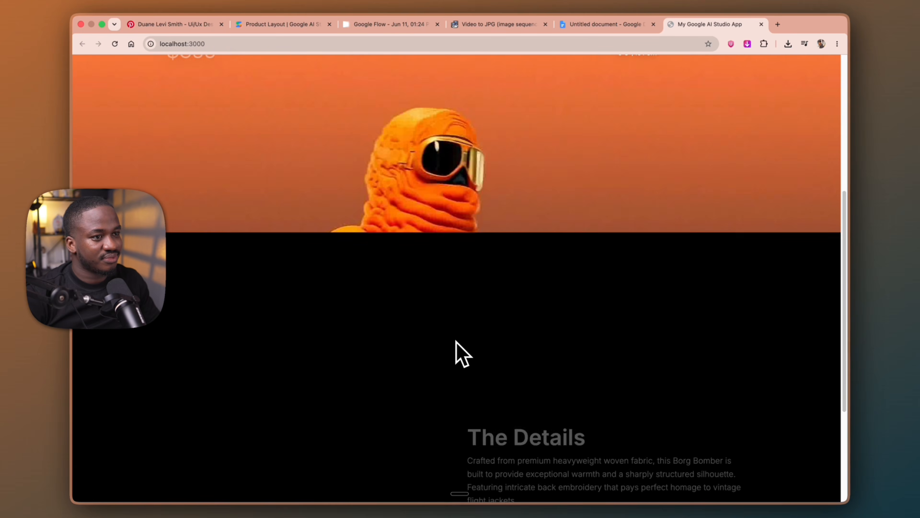
scroll(456, 344, up, 10)
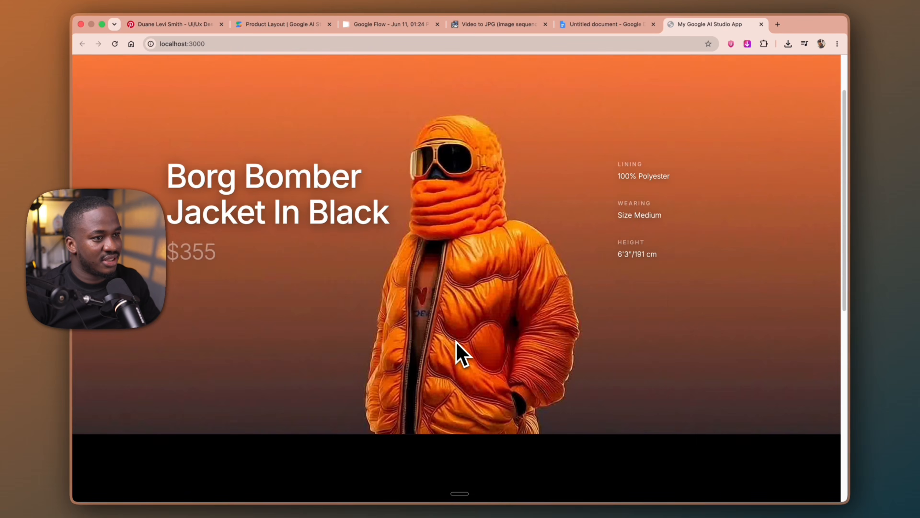
scroll(453, 349, down, 8)
scroll(453, 350, up, 10)
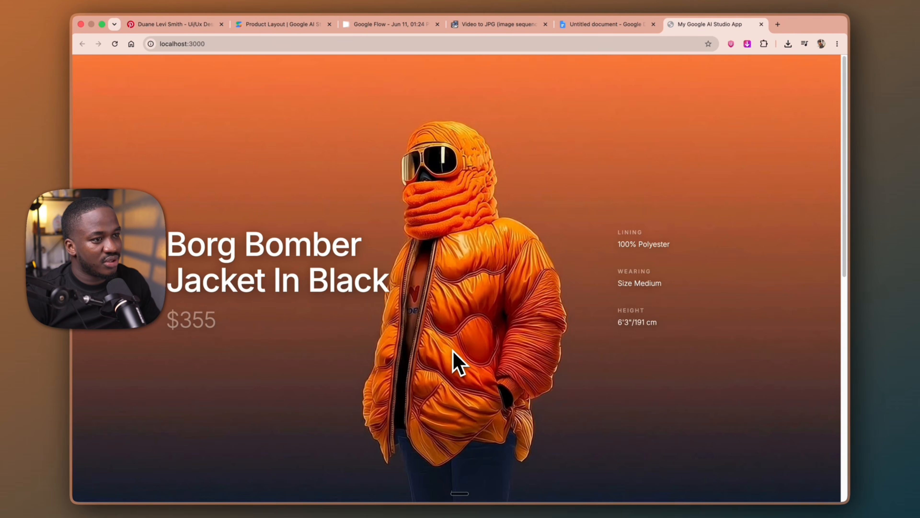
scroll(453, 350, down, 5)
scroll(458, 362, down, 6)
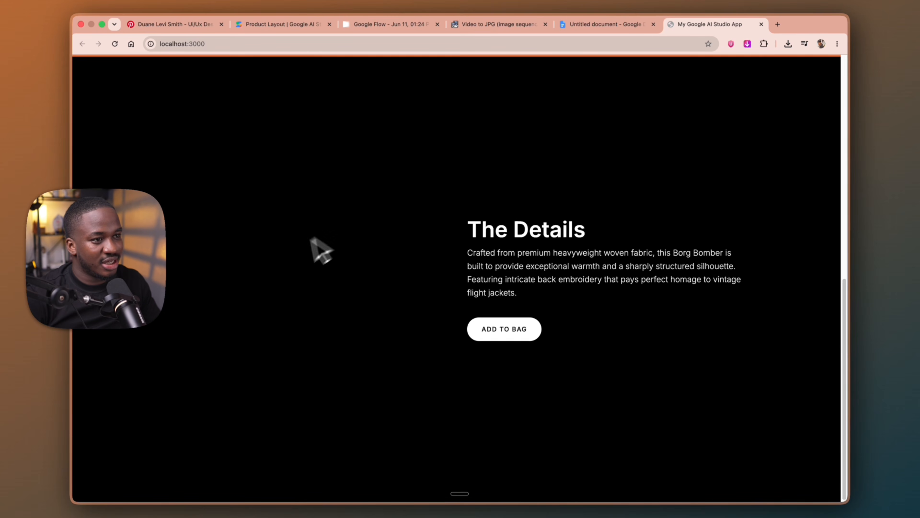
scroll(315, 290, up, 10)
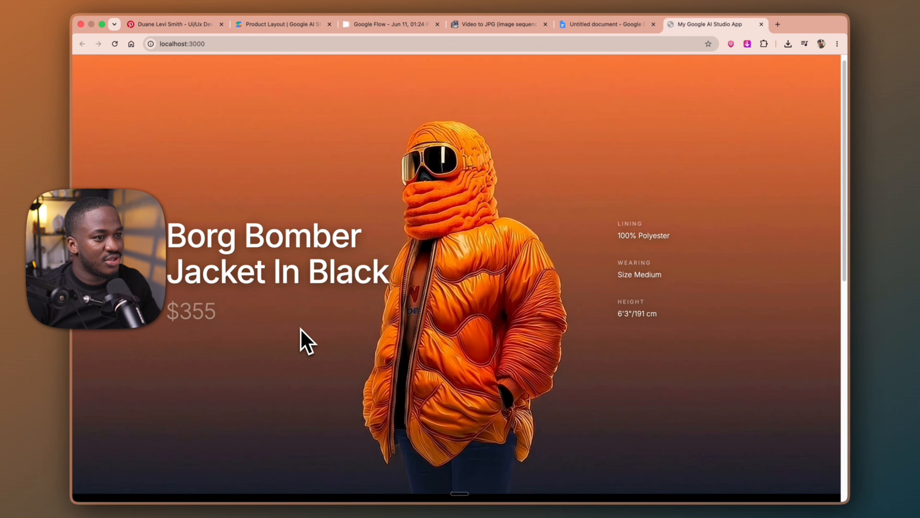
Stop the running agent in Antigravity IDE and send it the prompt "Get rid of the background in the second section."
key(ctrl+Left)
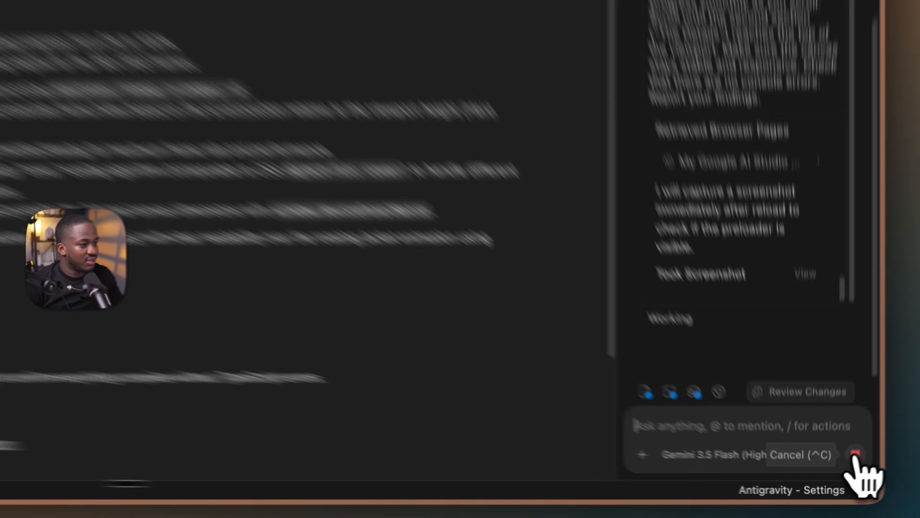
click(835, 478)
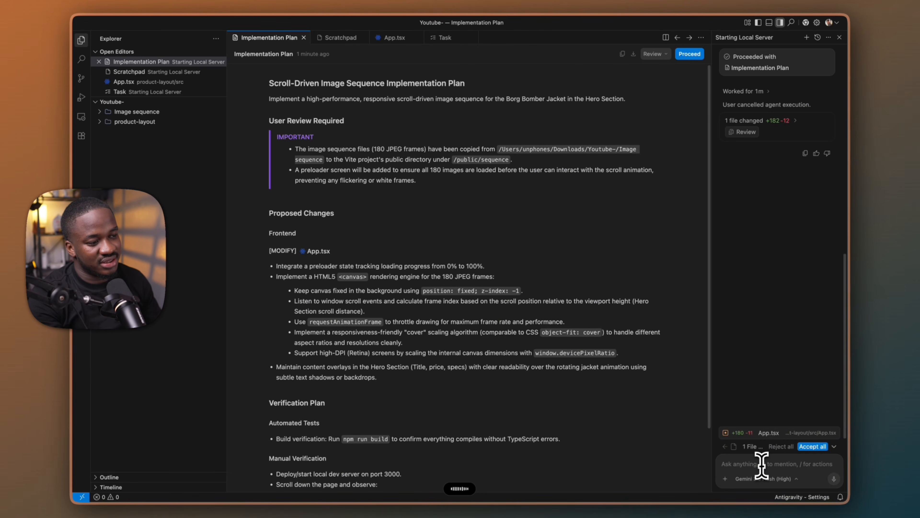
text(Get rid of the background in the second section.)
click(835, 479)
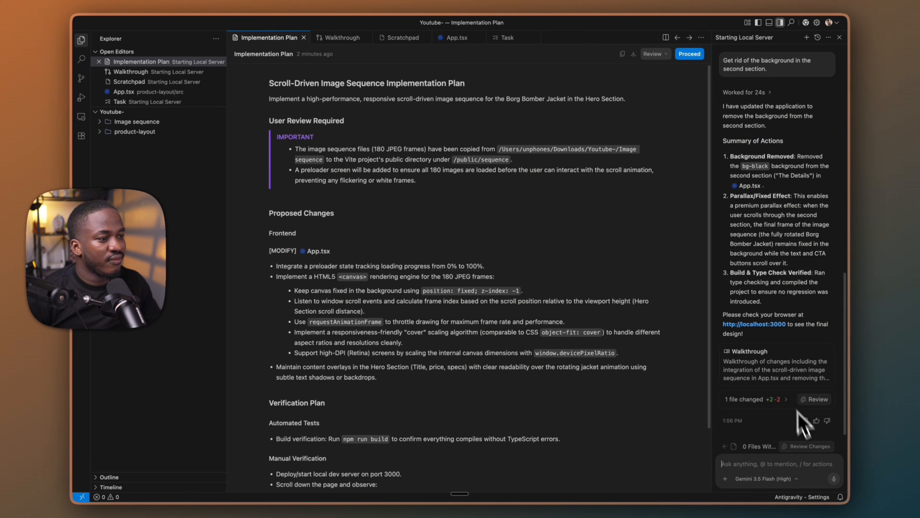
Switch to the browser and check how the jacket animation plays behind The Details section while scrolling
key(ctrl+Right)
scroll(429, 393, down, 10)
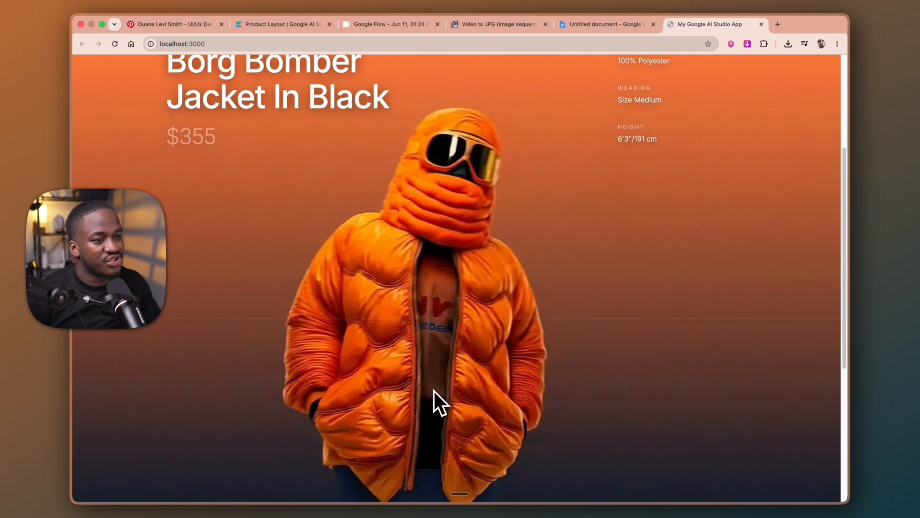
scroll(435, 392, up, 10)
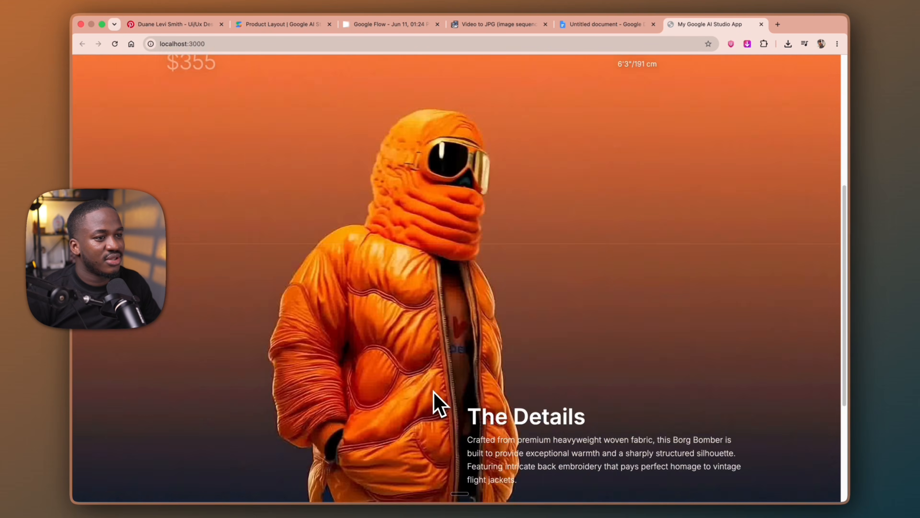
scroll(436, 397, down, 10)
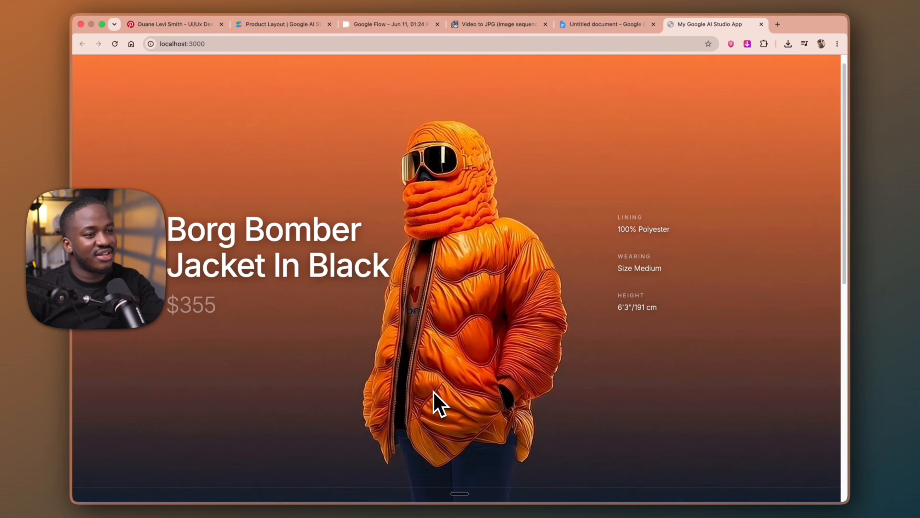
scroll(439, 402, down, 5)
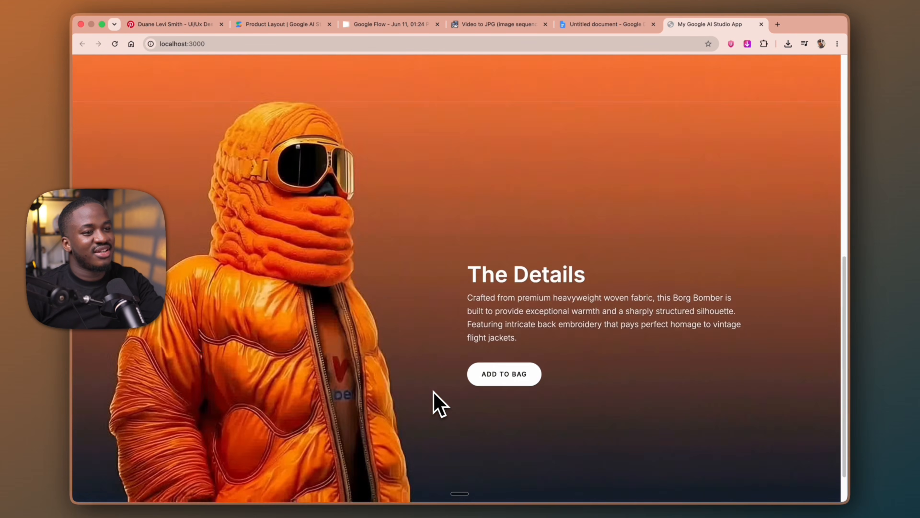
scroll(441, 403, up, 10)
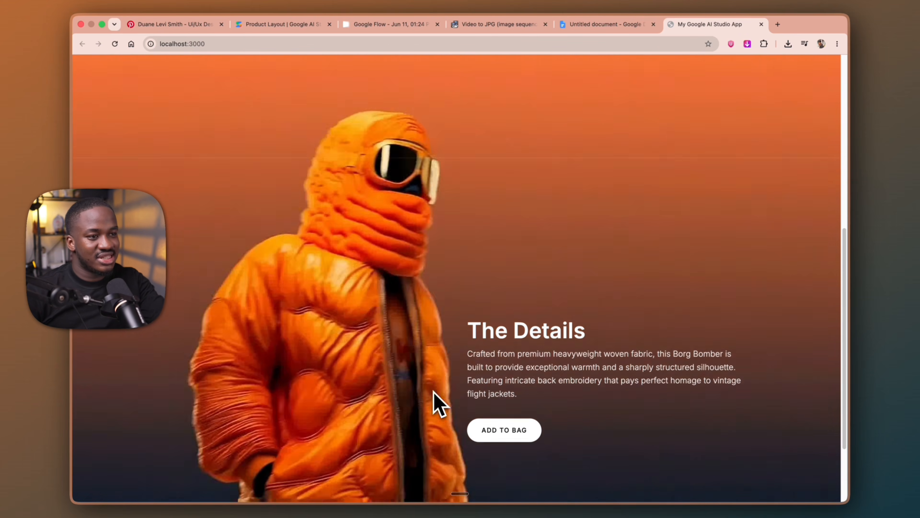
scroll(433, 391, up, 1)
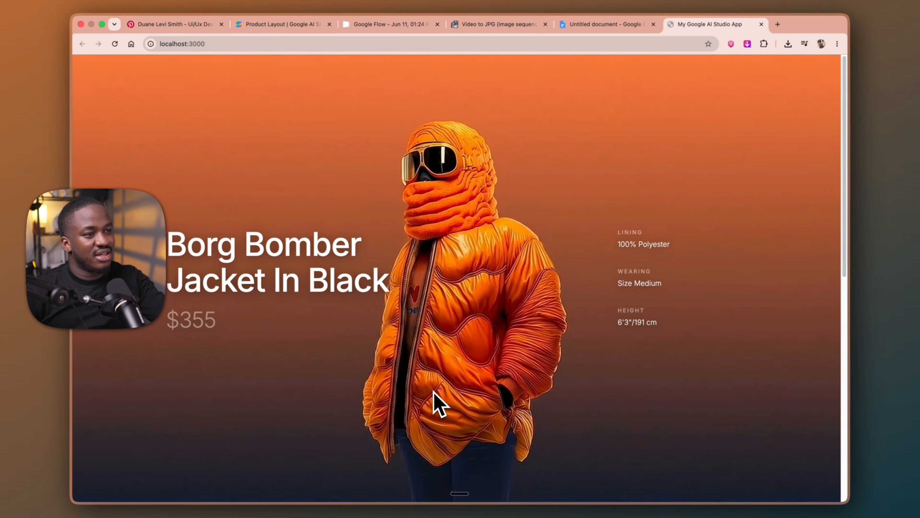